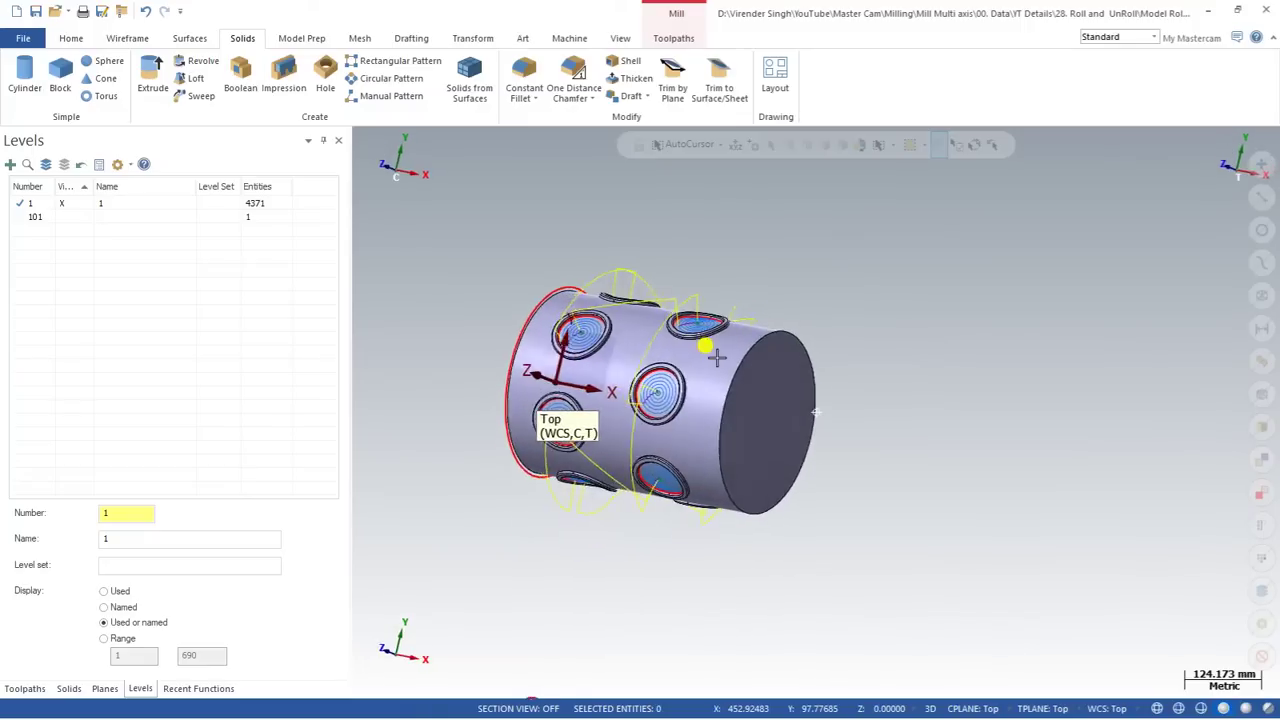
pyautogui.click(631, 355)
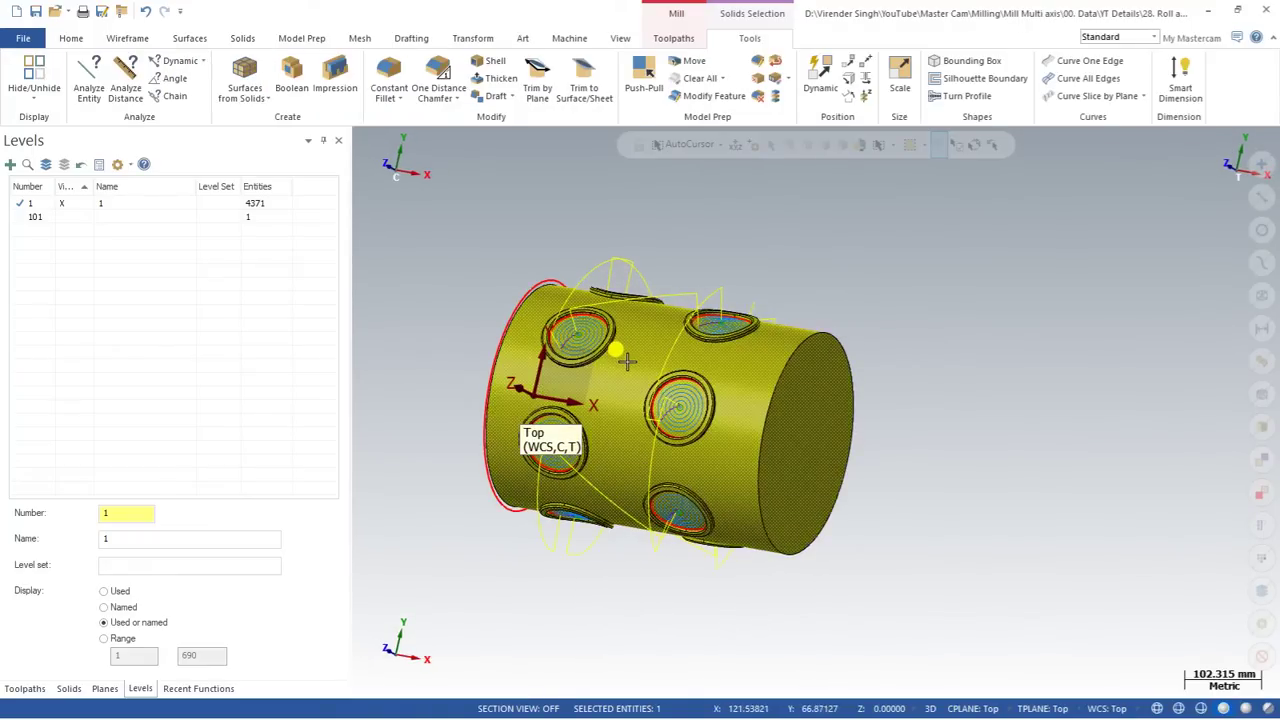
pyautogui.click(614, 350)
pyautogui.scroll(1, 610, 349)
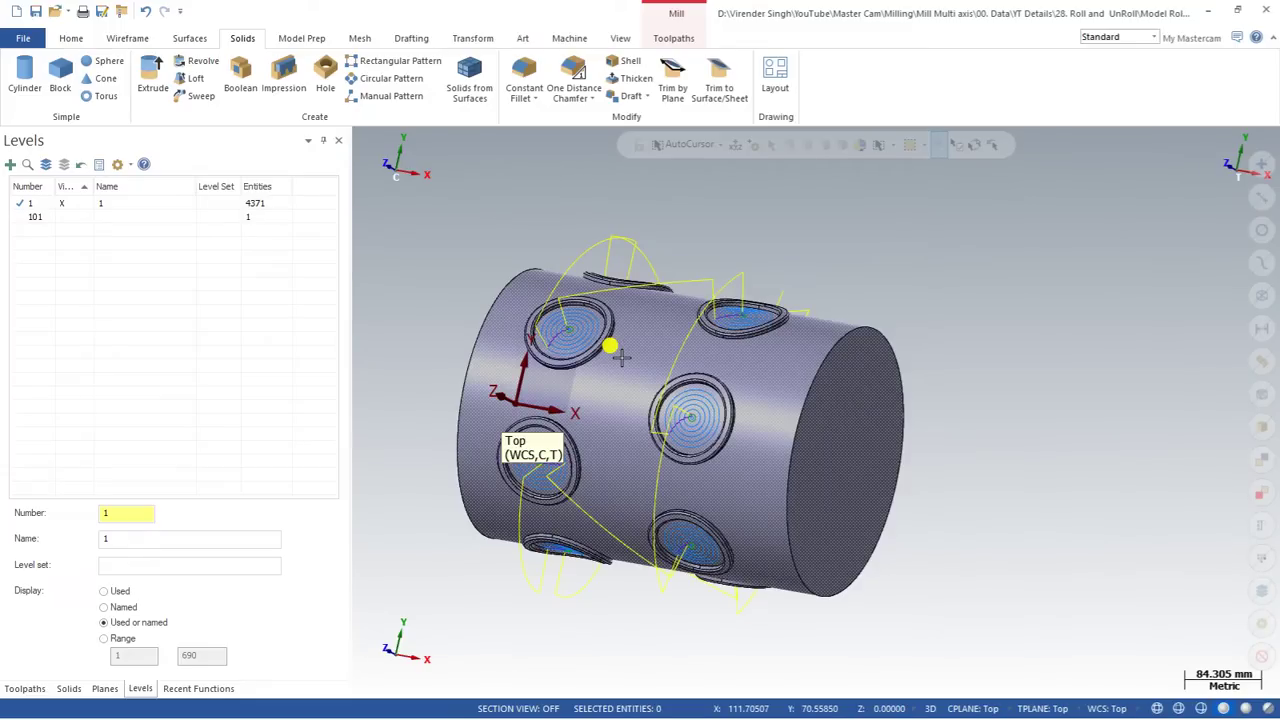
# Backplot the 2D High Speed area mill toolpath at a slower speed and watch the tool cut the circular areas around the cylinder
pyautogui.click(25, 688)
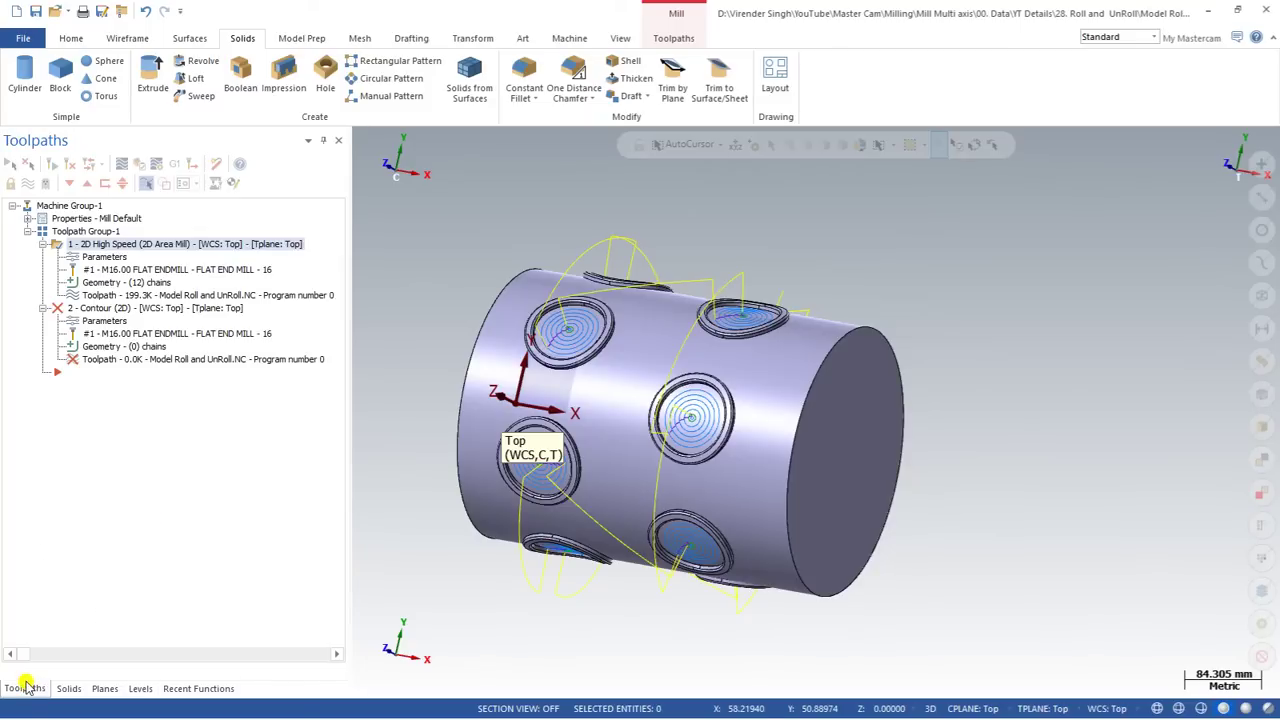
pyautogui.scroll(1, 629, 331)
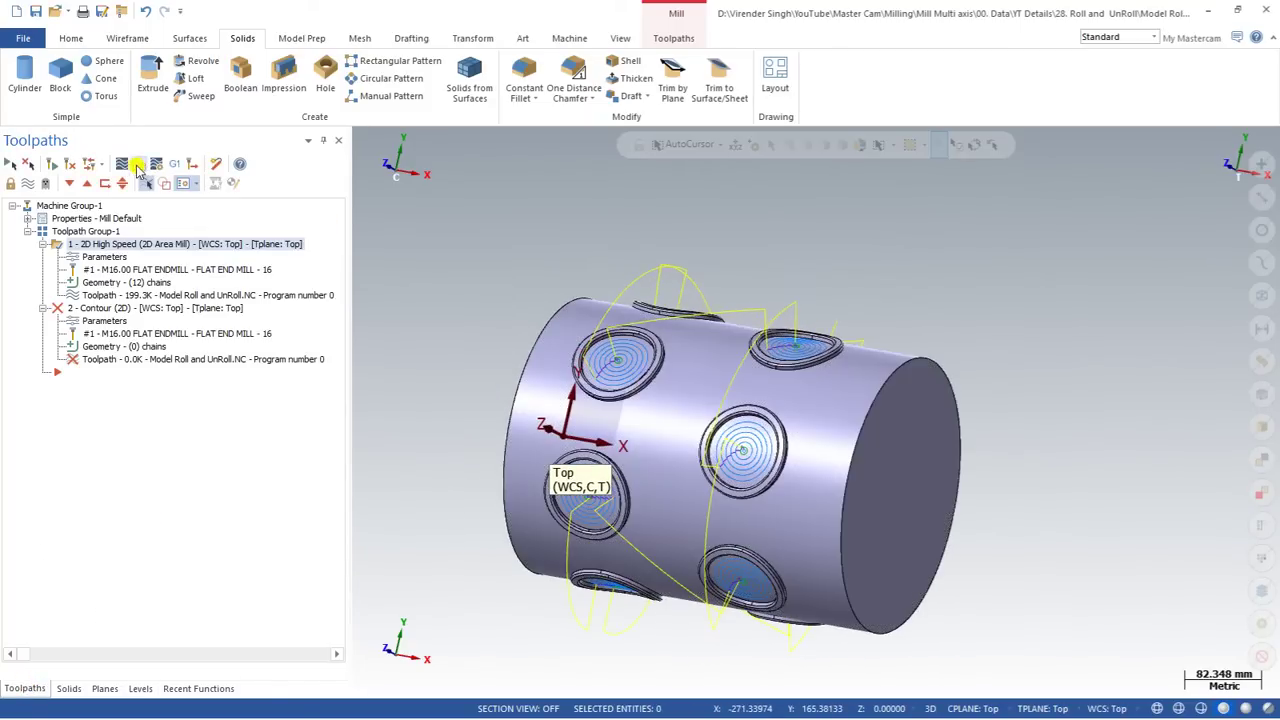
pyautogui.click(137, 166)
pyautogui.click(362, 139)
pyautogui.moveTo(590, 143); pyautogui.dragTo(574, 144)
pyautogui.moveTo(585, 167); pyautogui.dragTo(622, 347, button='middle')
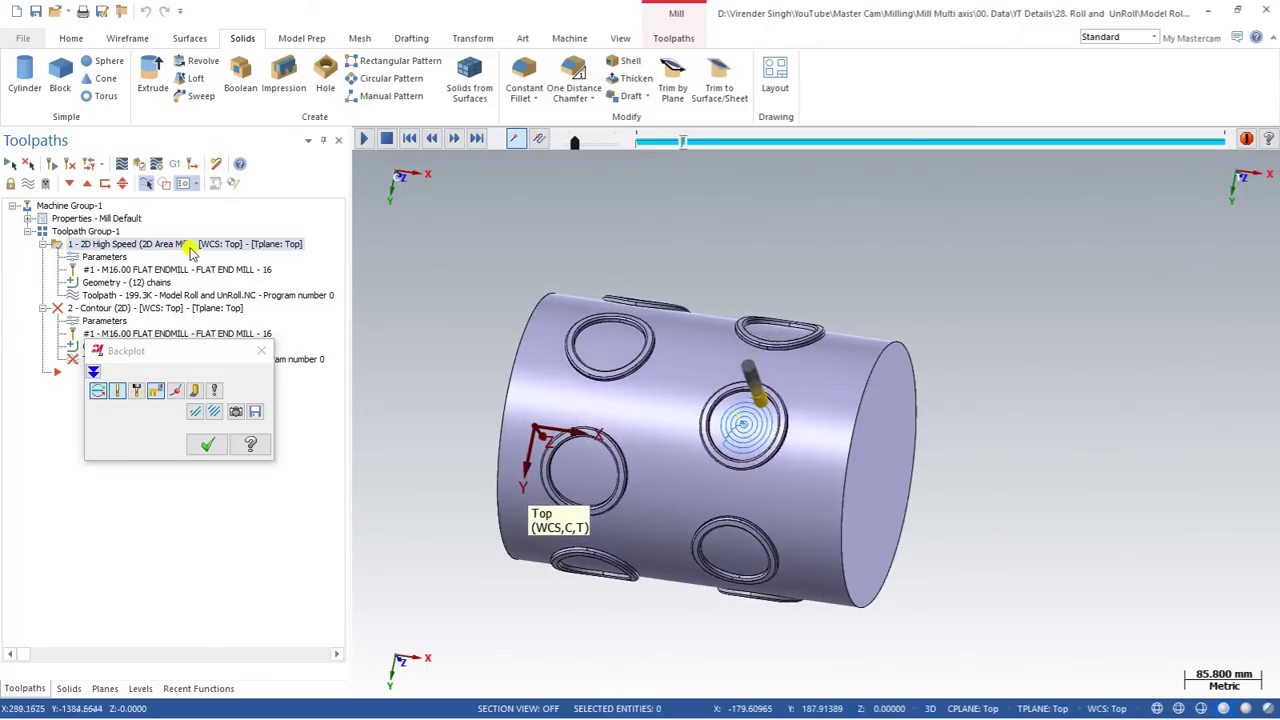
pyautogui.scroll(1, 670, 360)
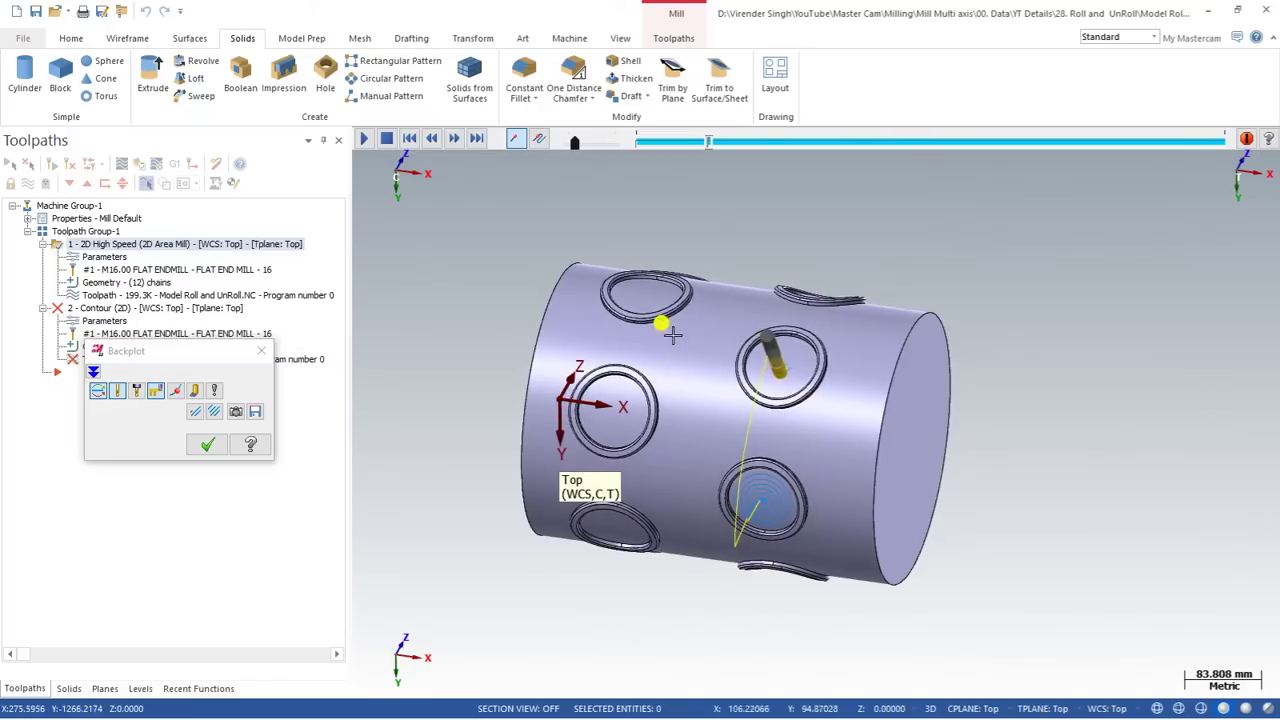
pyautogui.click(684, 40)
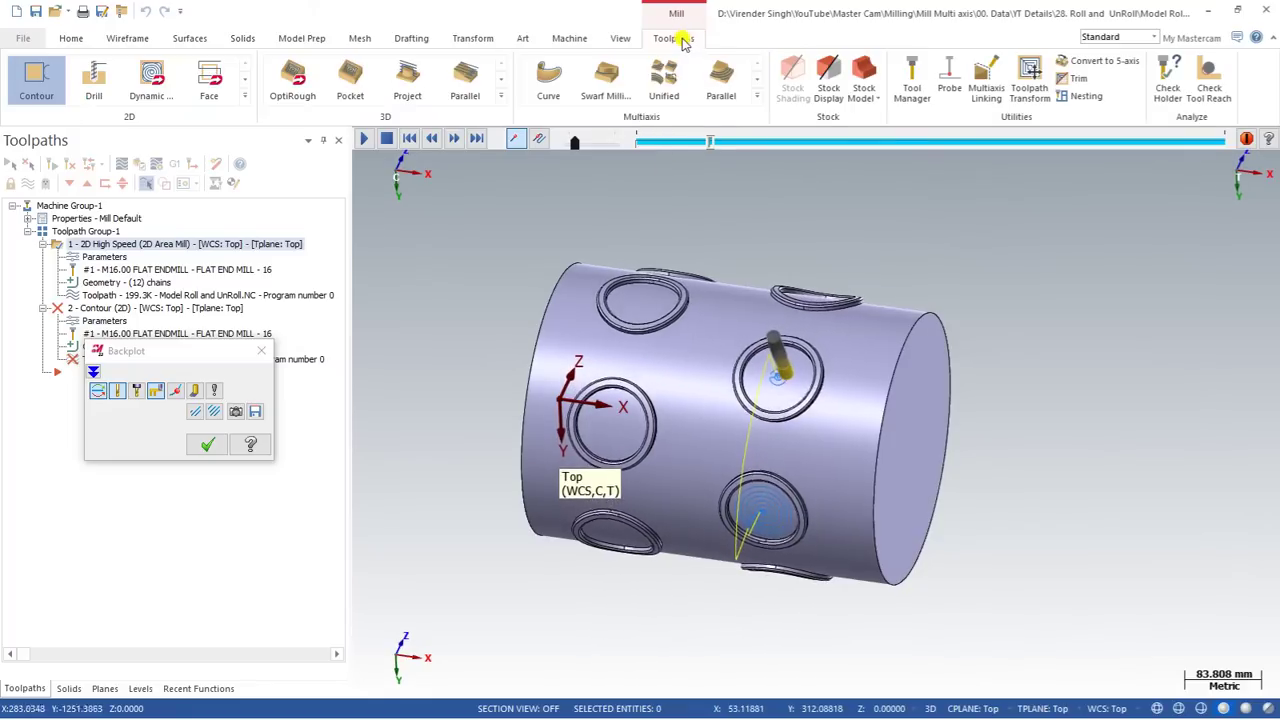
pyautogui.click(244, 95)
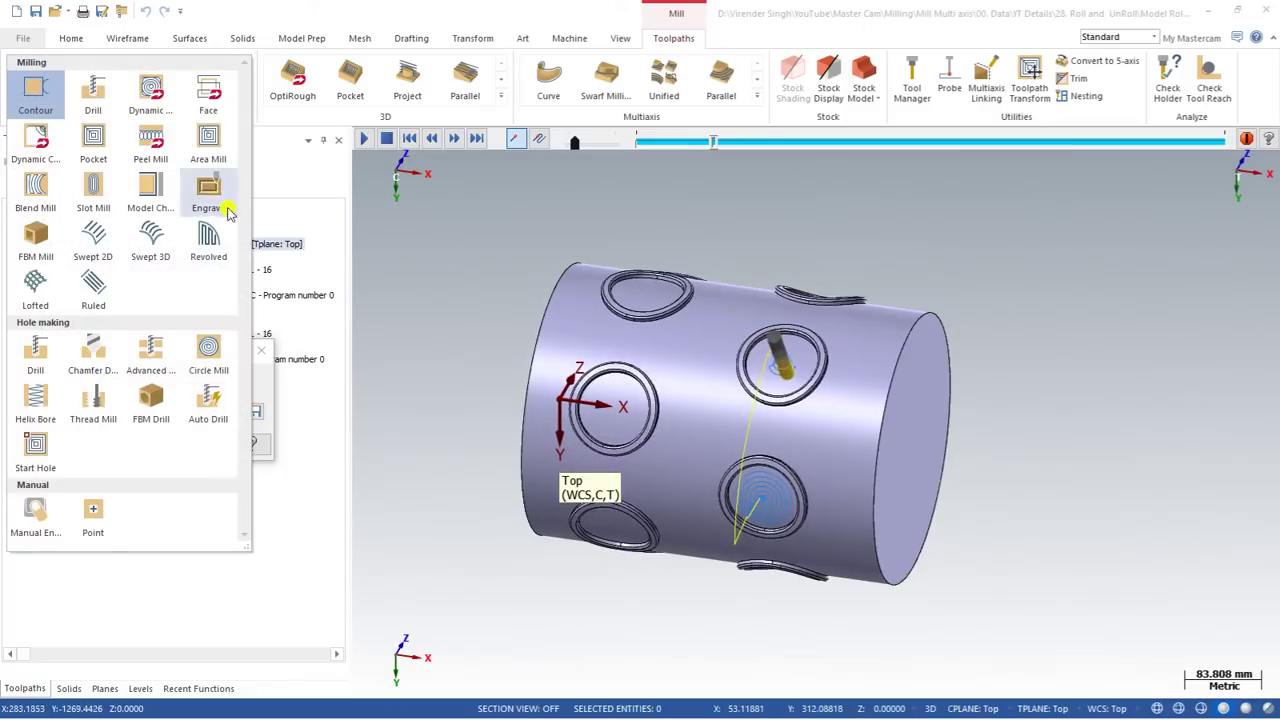
pyautogui.click(496, 270)
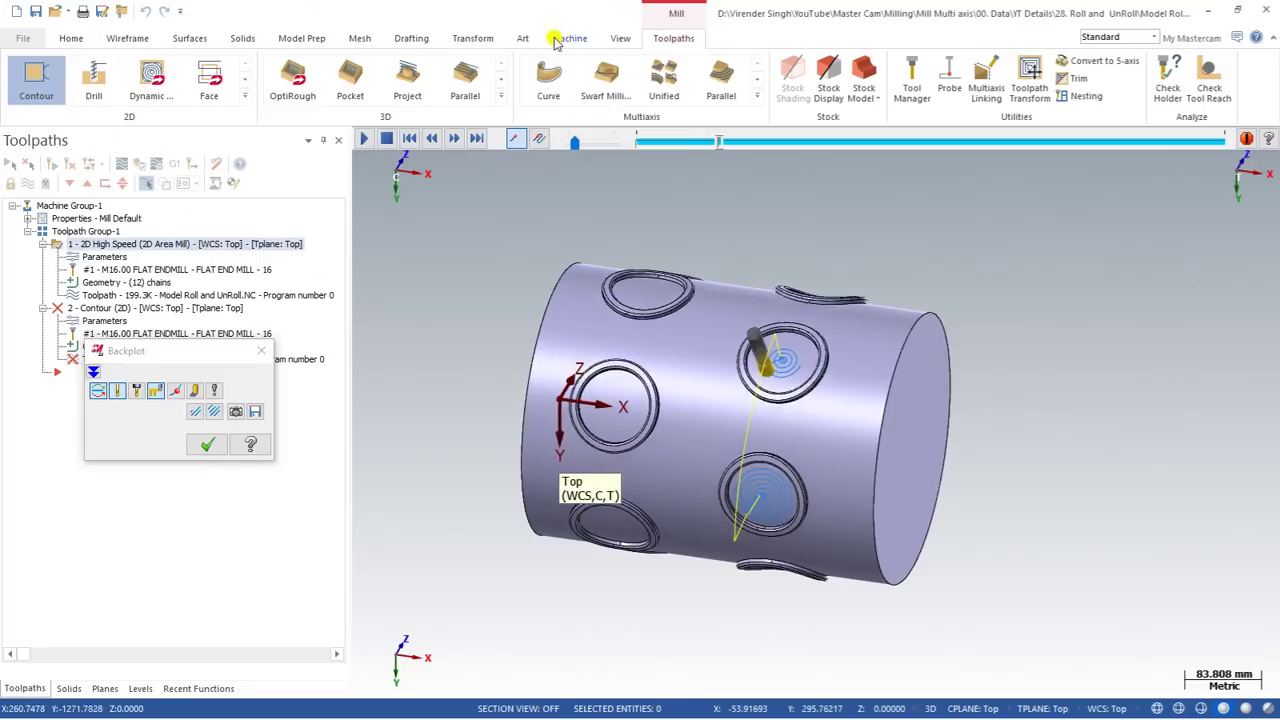
pyautogui.click(476, 38)
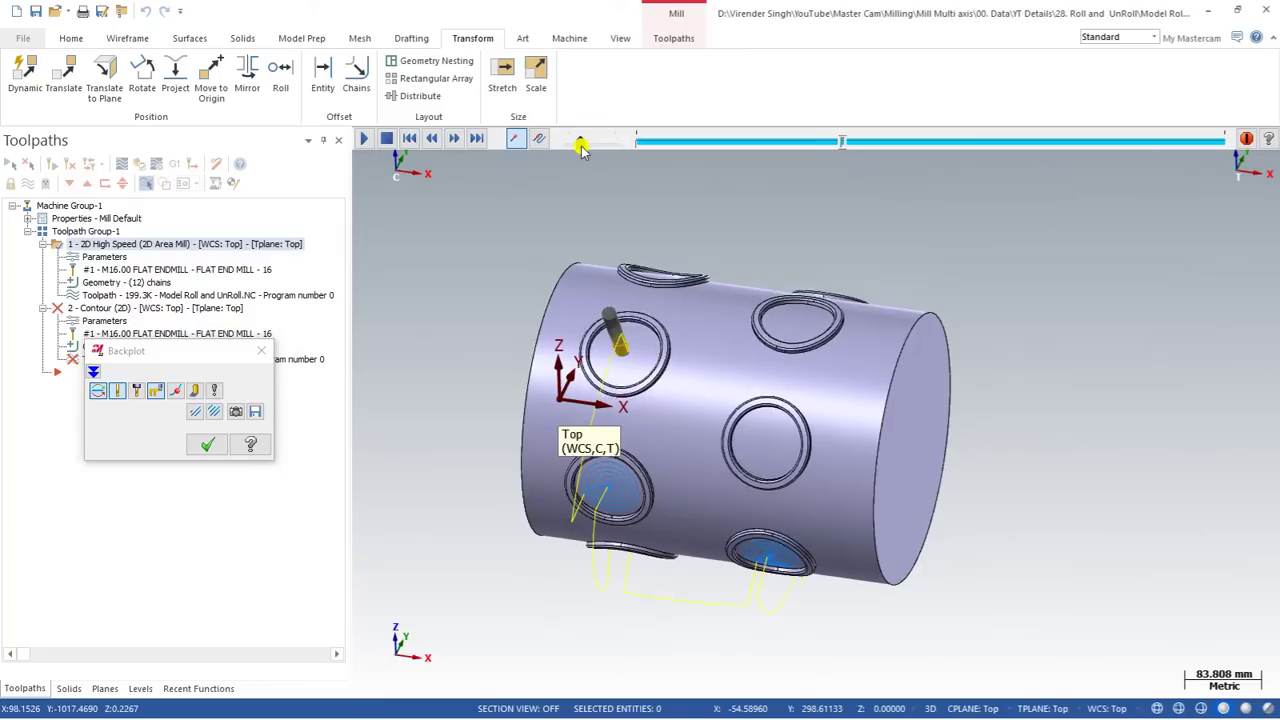
# Close the backplot and open the toolpath for verification in a maximized Mastercam Simulator window
pyautogui.scroll(1, 625, 288)
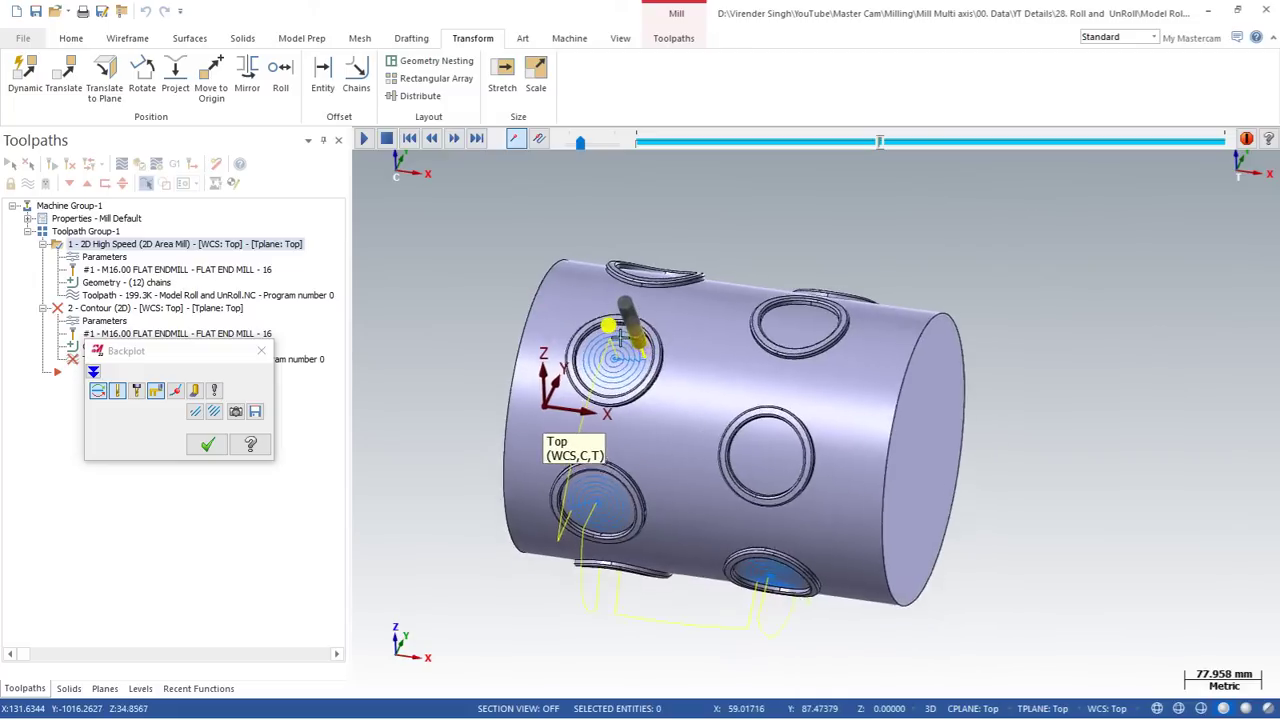
pyautogui.click(207, 444)
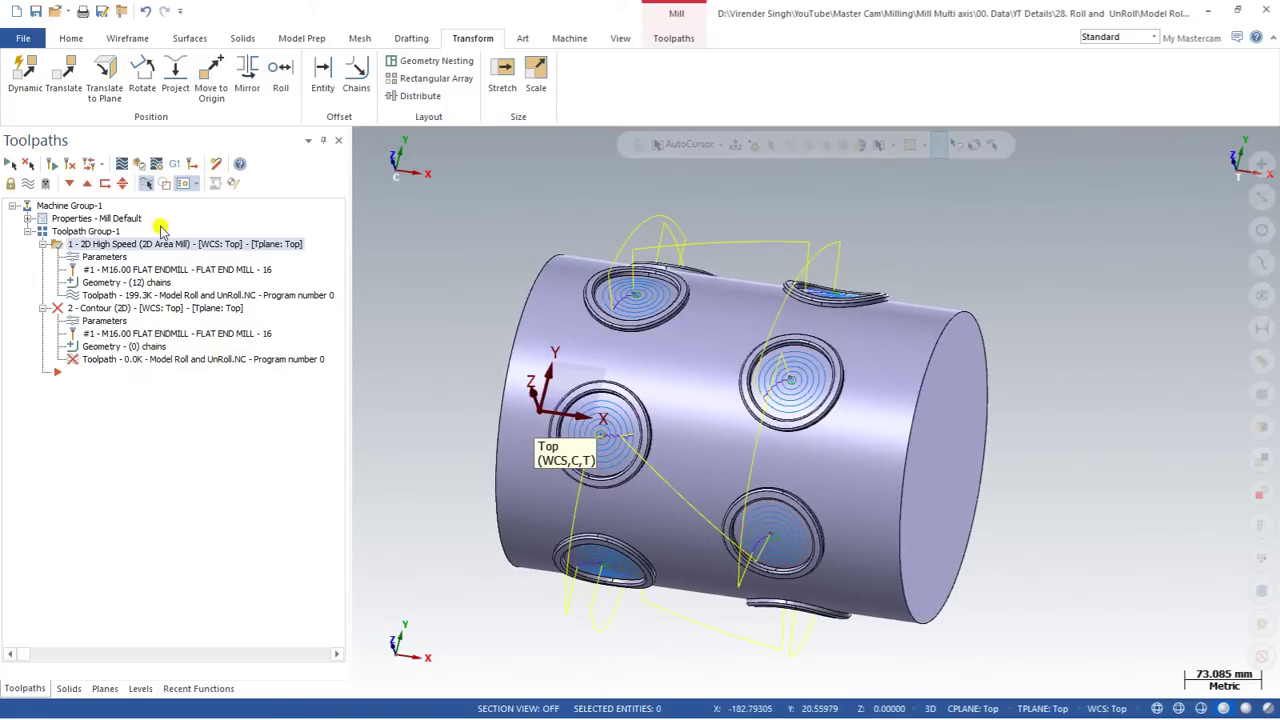
pyautogui.click(142, 168)
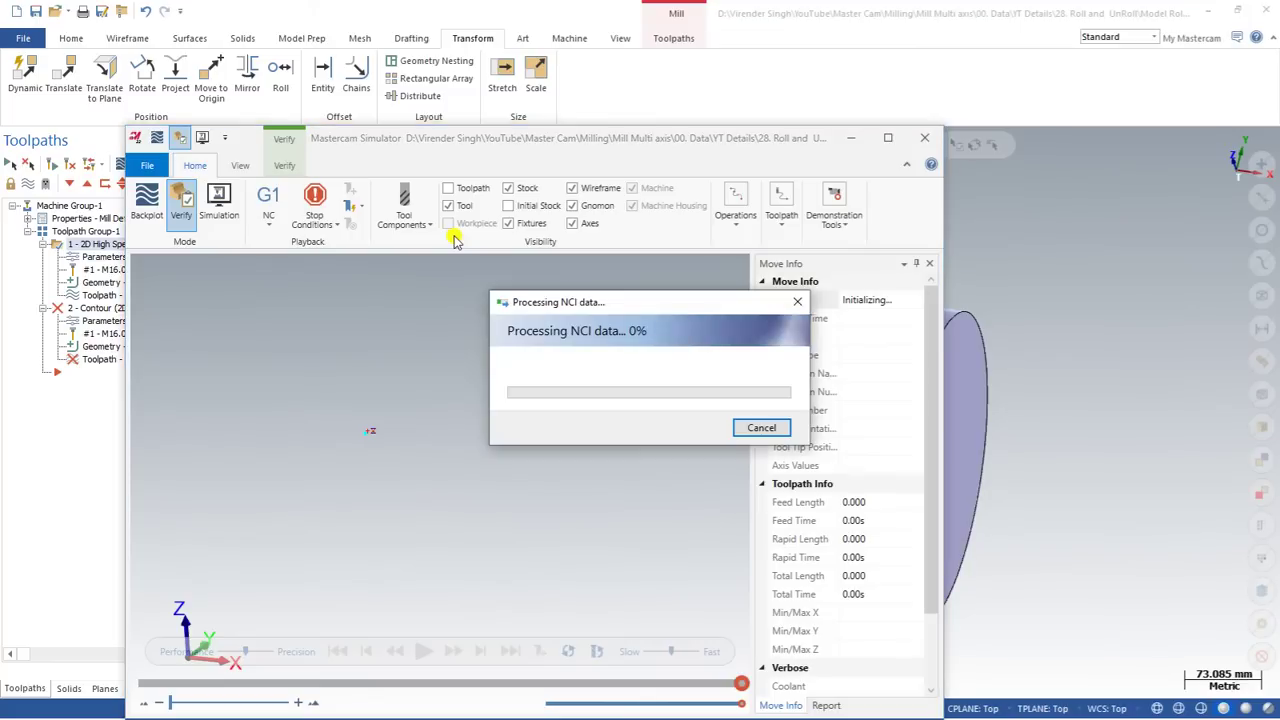
pyautogui.click(886, 137)
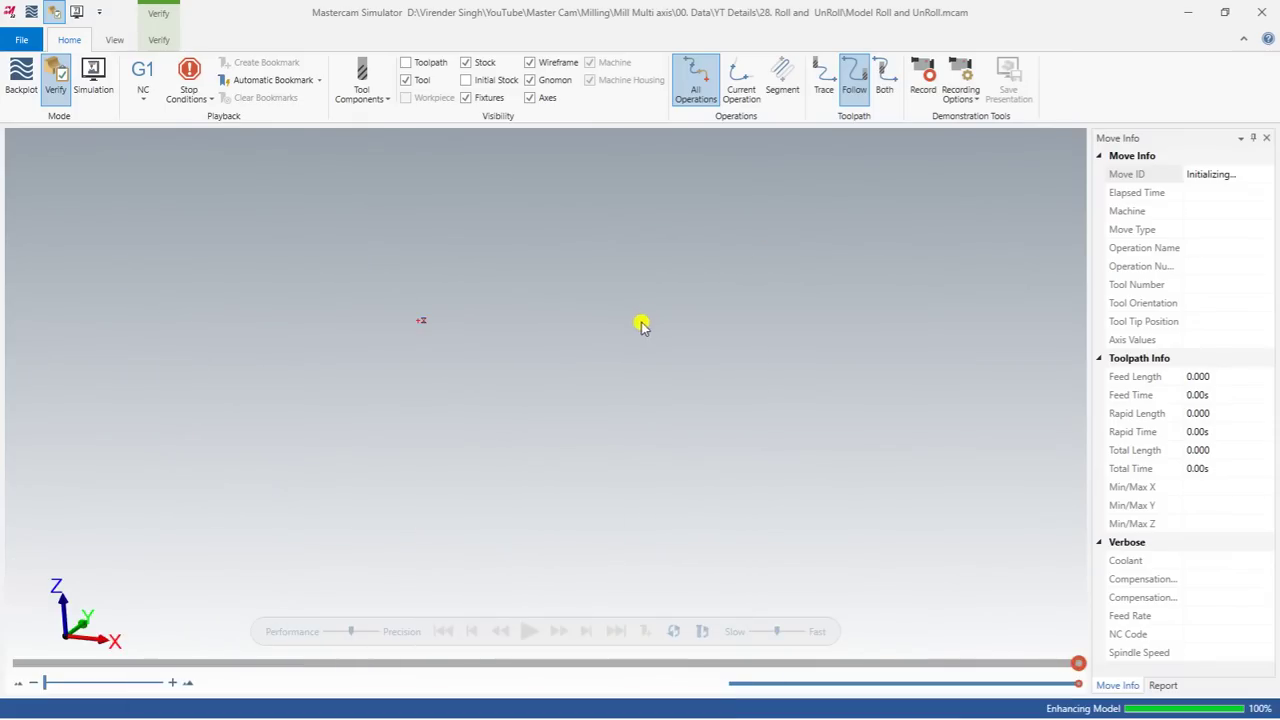
# Play the material removal simulation of the 2D High Speed operation through to the end, raising the playback speed
pyautogui.scroll(-2, 580, 340)
pyautogui.moveTo(551, 346); pyautogui.dragTo(503, 365, button='middle')
pyautogui.scroll(-2, 497, 364)
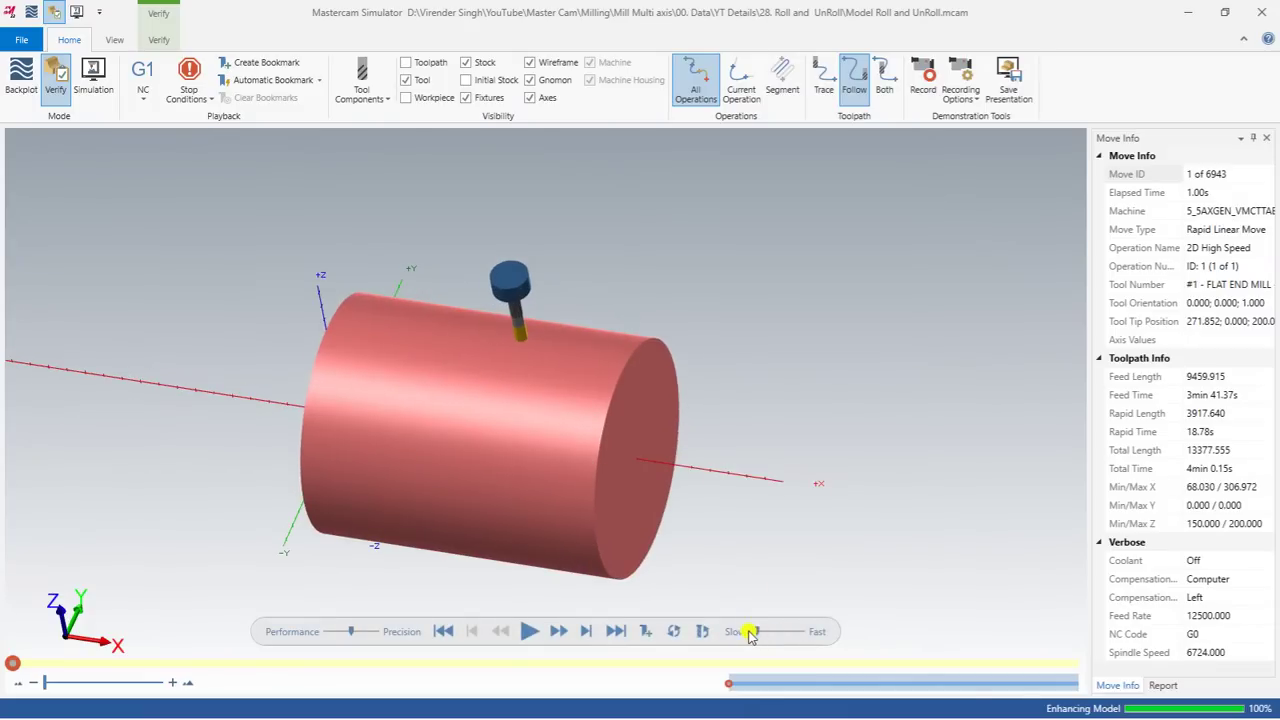
pyautogui.click(530, 631)
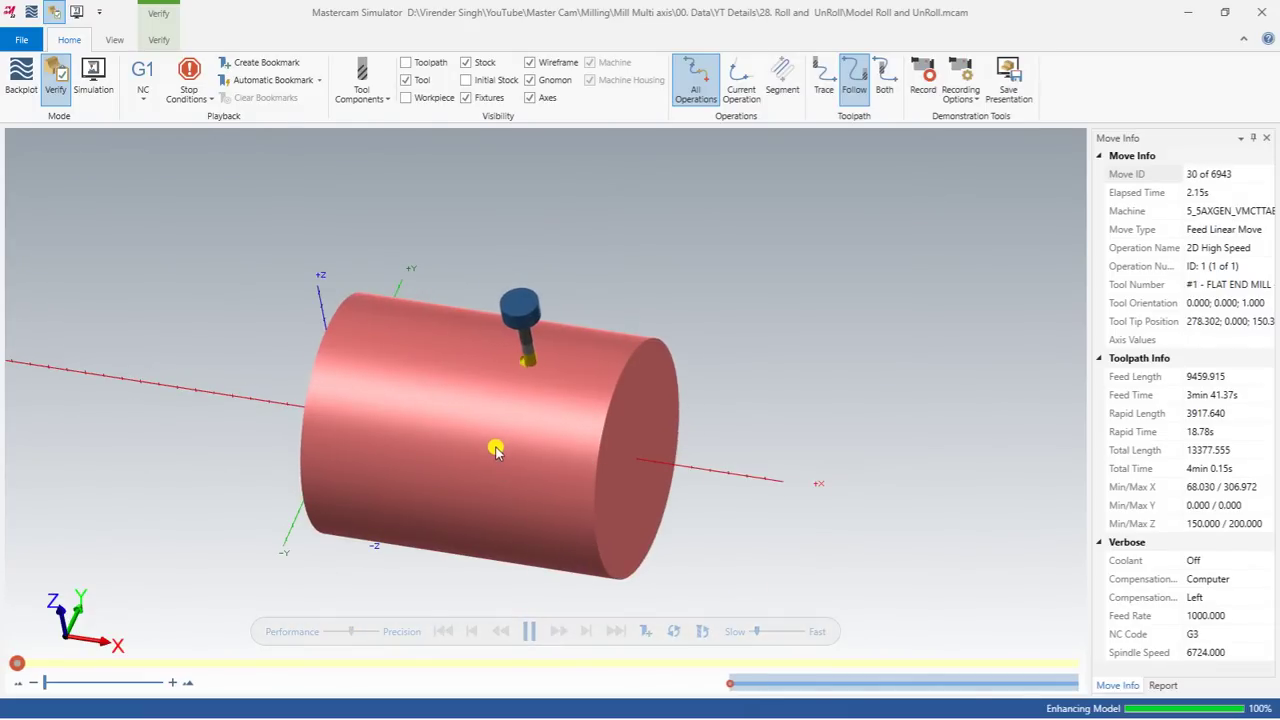
pyautogui.click(768, 632)
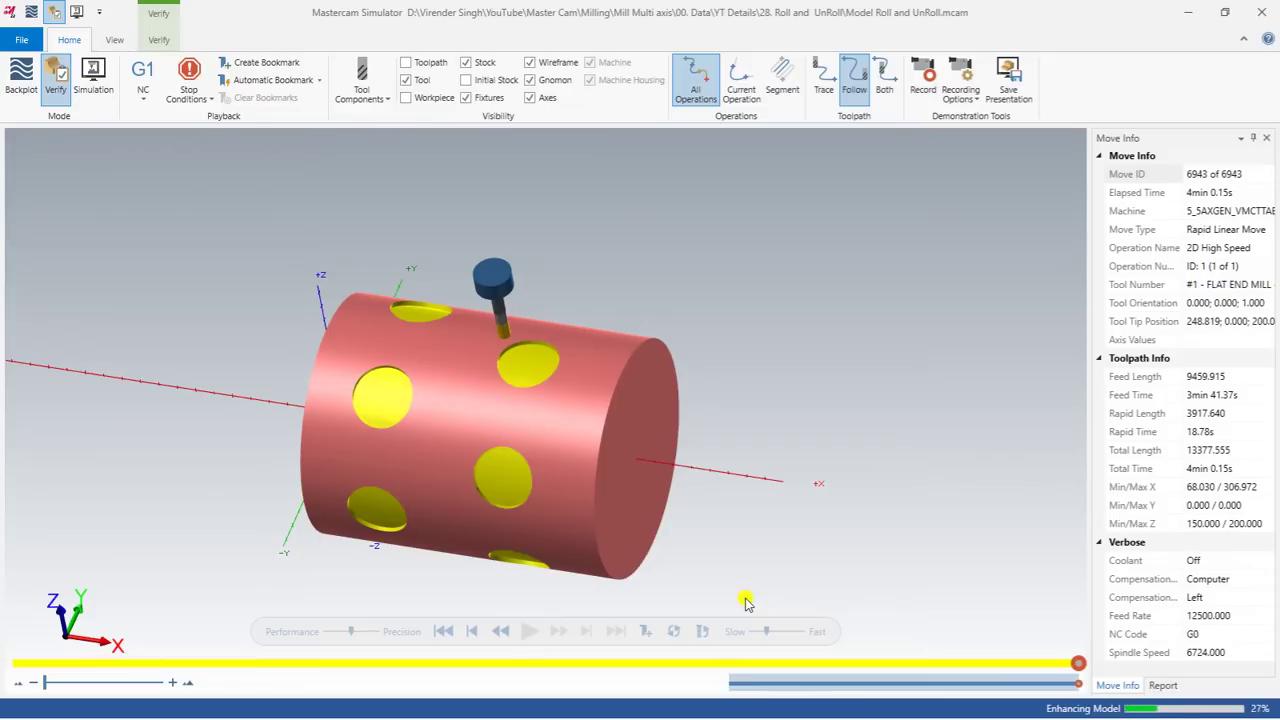
# Examine the circular pockets machined around the cylindrical stock
pyautogui.moveTo(530, 368); pyautogui.dragTo(452, 338, button='middle')
pyautogui.scroll(5, 455, 375)
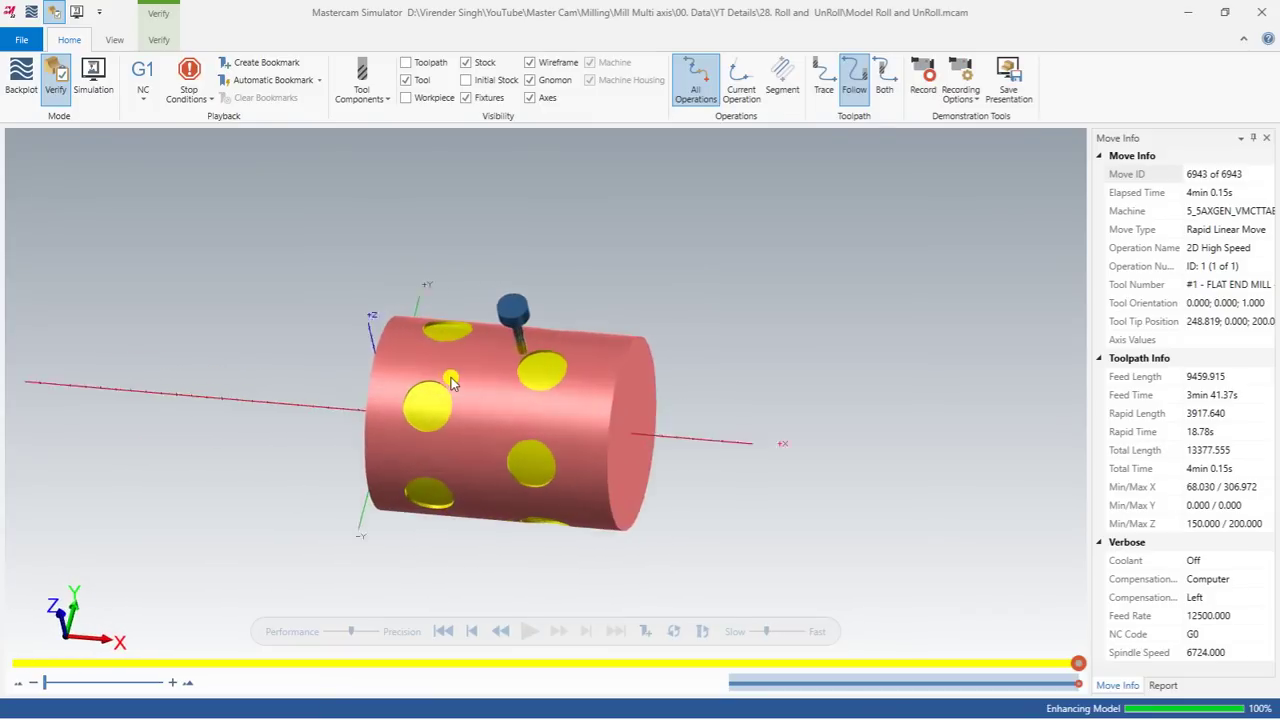
pyautogui.scroll(-2, 461, 387)
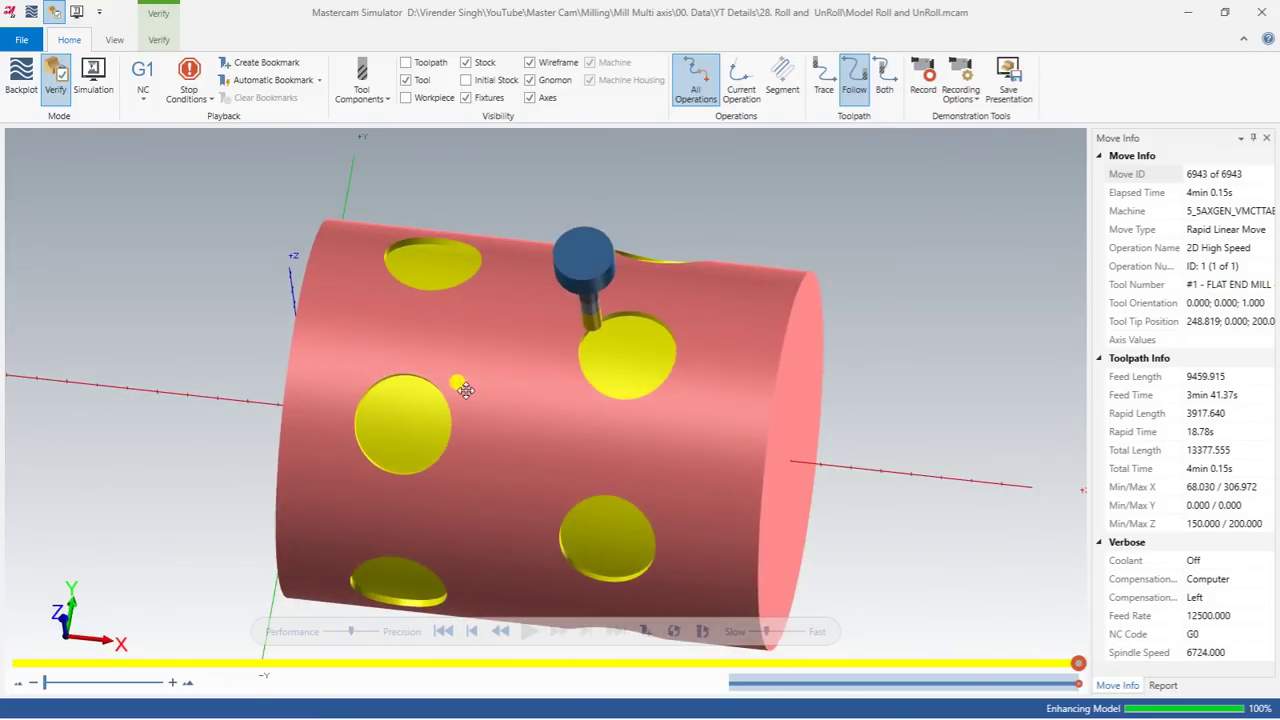
pyautogui.scroll(1, 496, 386)
pyautogui.scroll(2, 497, 384)
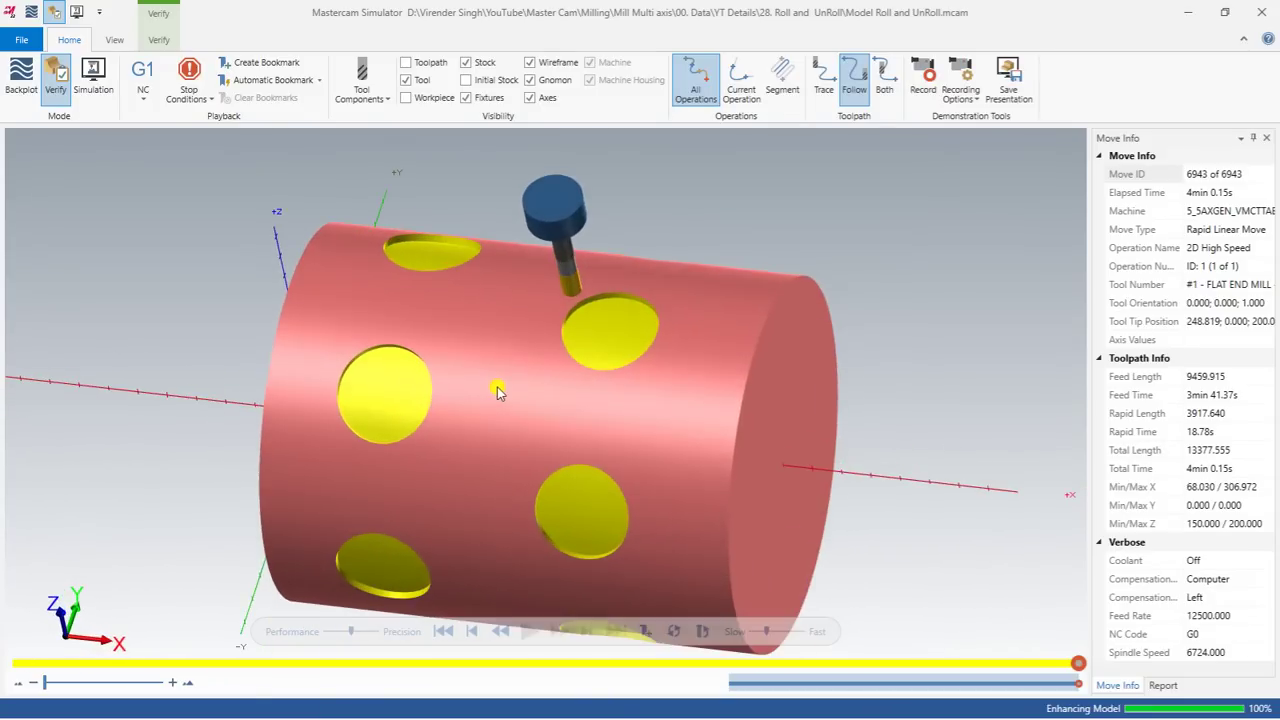
pyautogui.scroll(-1, 503, 392)
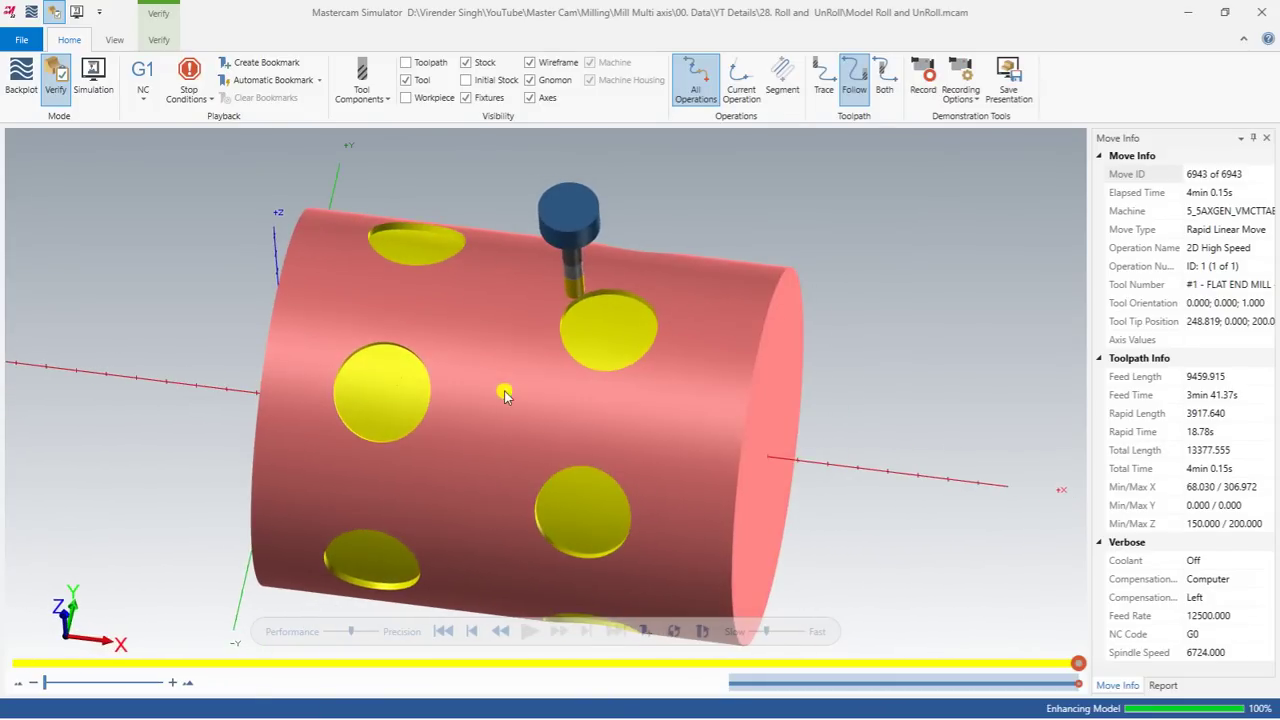
# Minimize the simulator and return to the cylinder with its toolpaths in Mastercam
pyautogui.click(1188, 12)
pyautogui.rightClick(486, 249)
pyautogui.click(520, 337)
pyautogui.scroll(3, 541, 338)
pyautogui.moveTo(541, 343)
pyautogui.mouseDown(button='middle')
pyautogui.moveTo(523, 297)
pyautogui.moveTo(545, 333)
pyautogui.moveTo(533, 323)
pyautogui.mouseUp(button='middle')
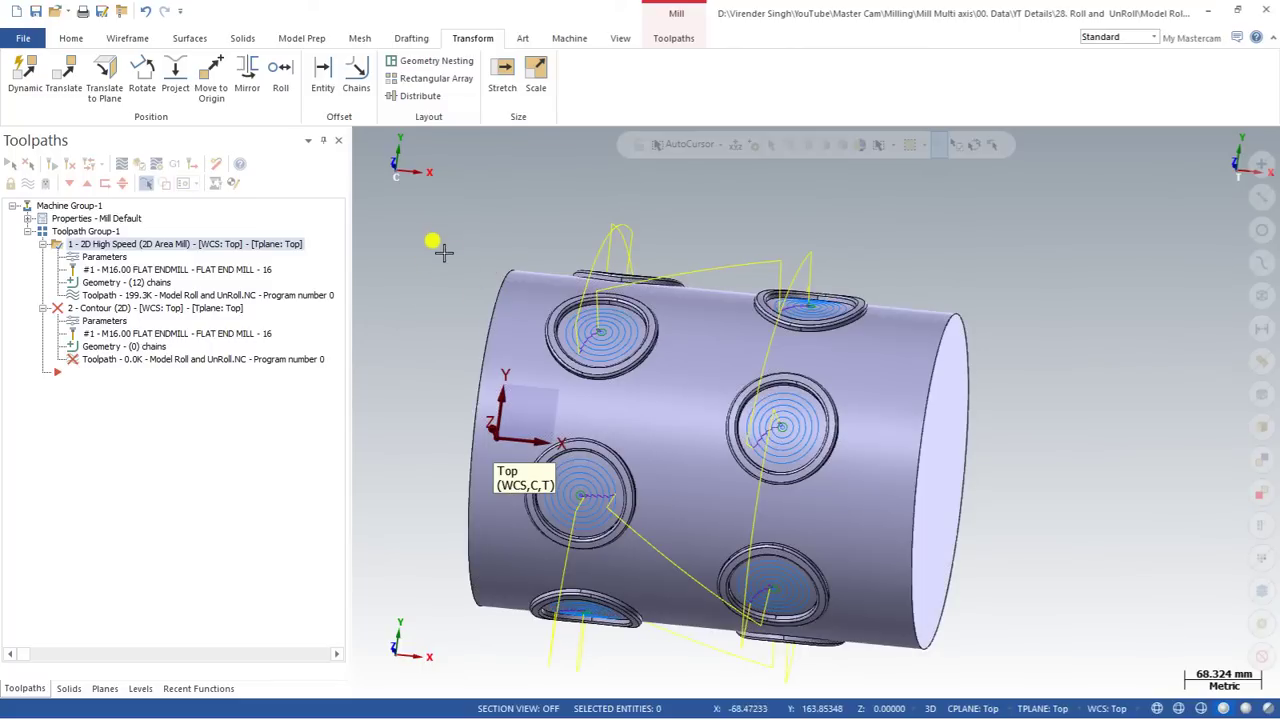
# Open the recent file Model Roll and UnRoll.stp
pyautogui.click(70, 12)
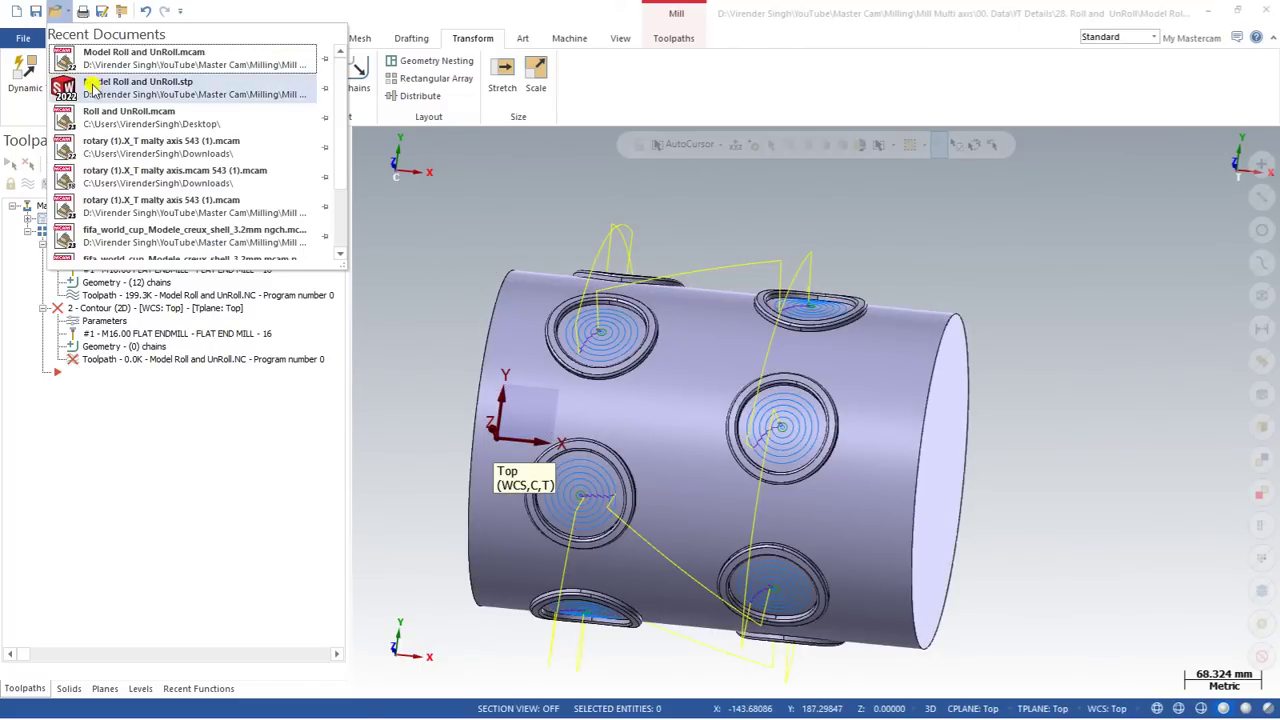
pyautogui.click(94, 80)
pyautogui.click(686, 398)
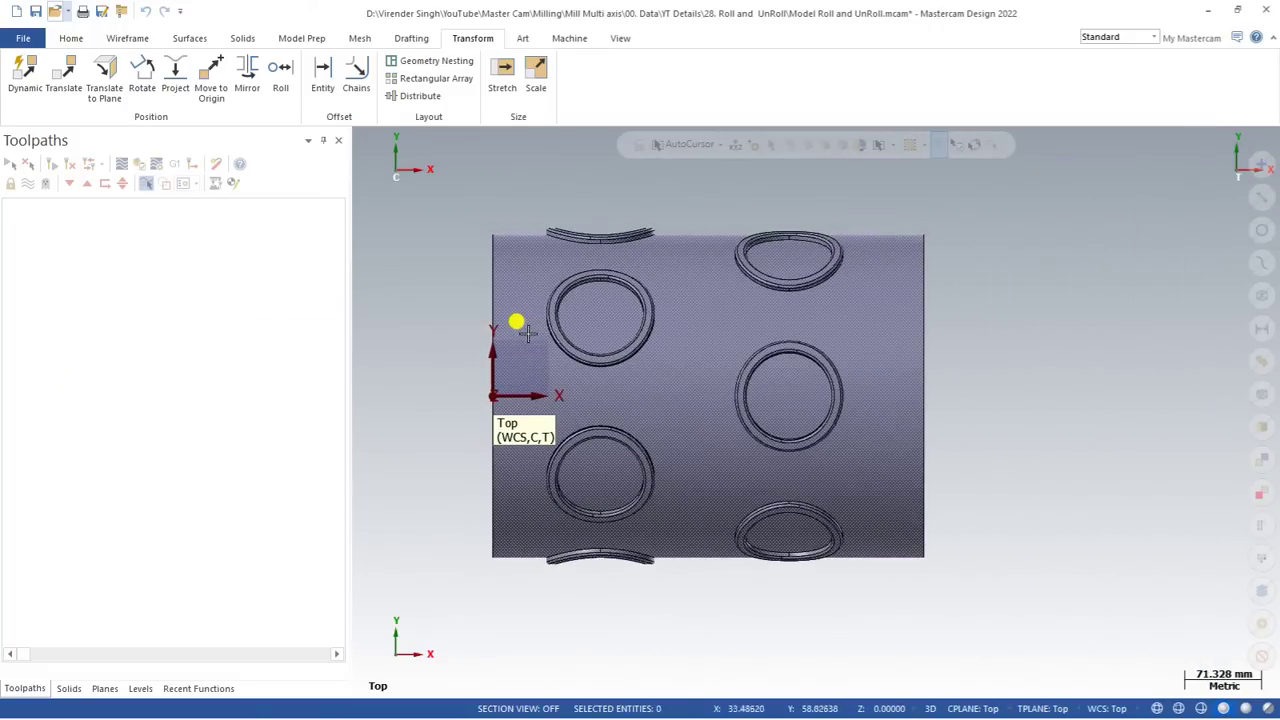
# Examine the raised rings around the imported cylinder from several angles
pyautogui.moveTo(550, 318); pyautogui.dragTo(510, 300, button='middle')
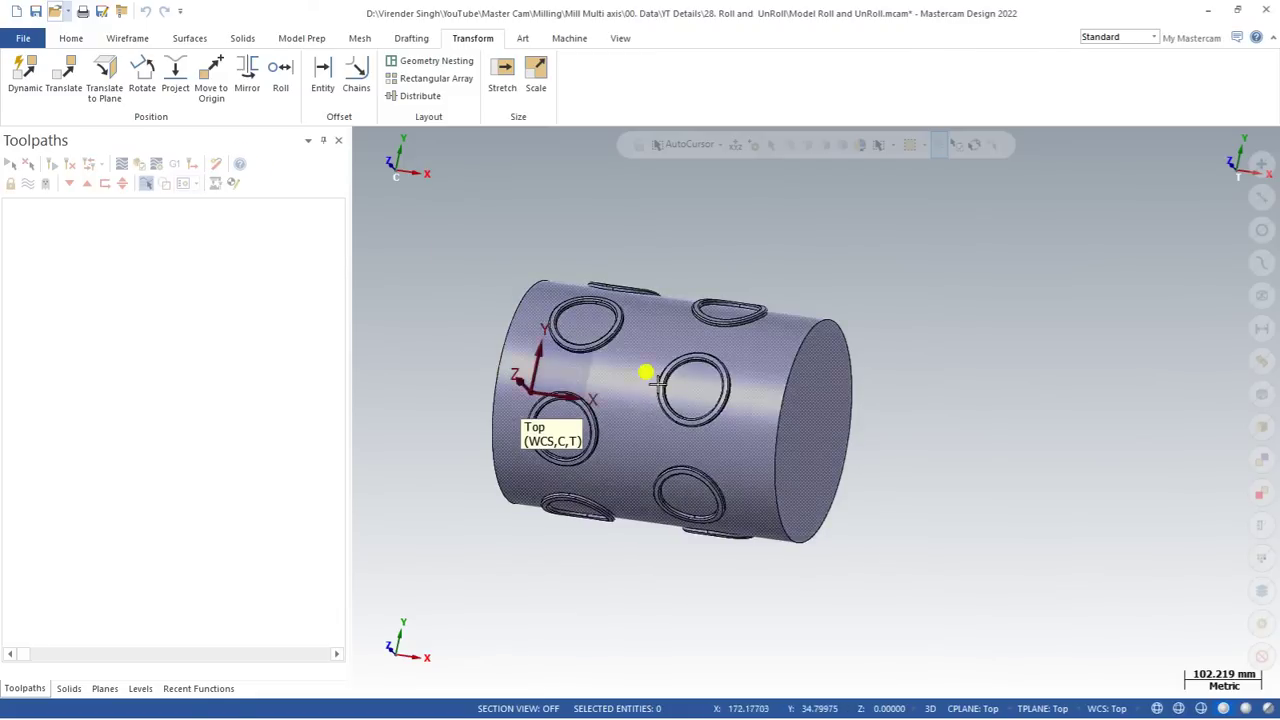
pyautogui.scroll(-1, 577, 289)
pyautogui.scroll(1, 596, 247)
pyautogui.rightClick(597, 247)
pyautogui.click(609, 331)
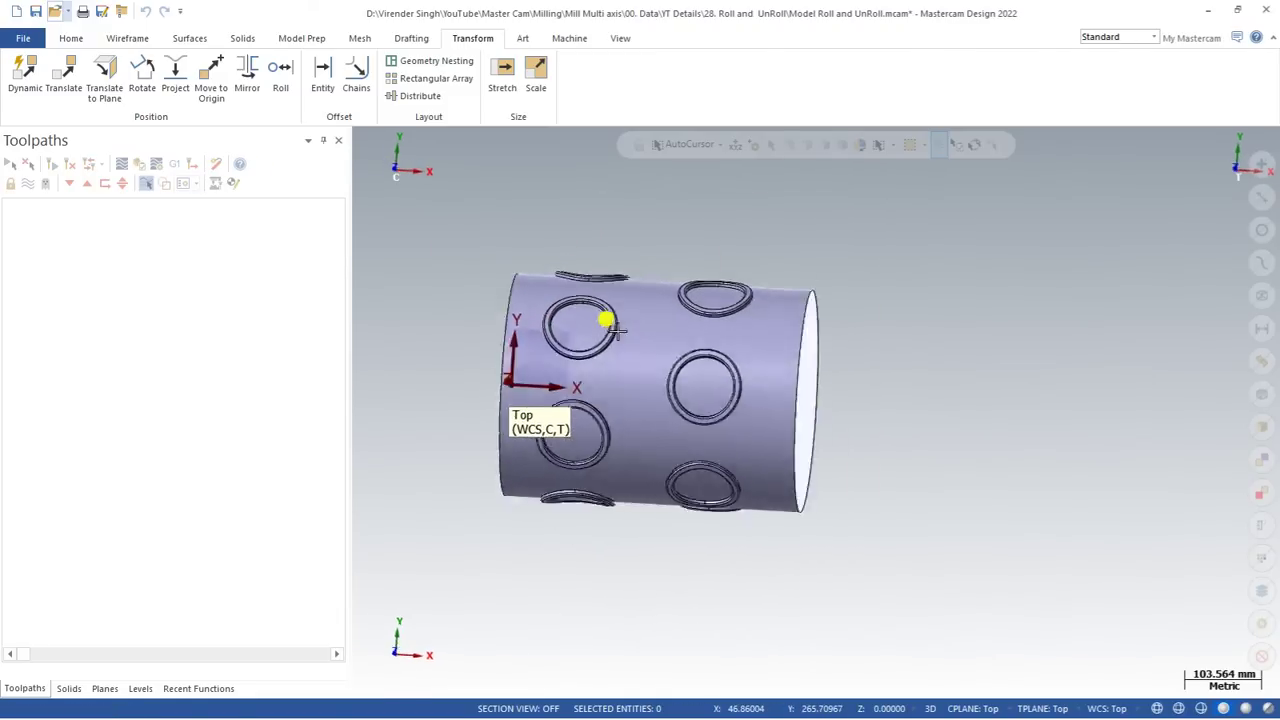
pyautogui.scroll(4, 620, 300)
pyautogui.moveTo(657, 357); pyautogui.dragTo(643, 316, button='middle')
pyautogui.scroll(-2, 640, 310)
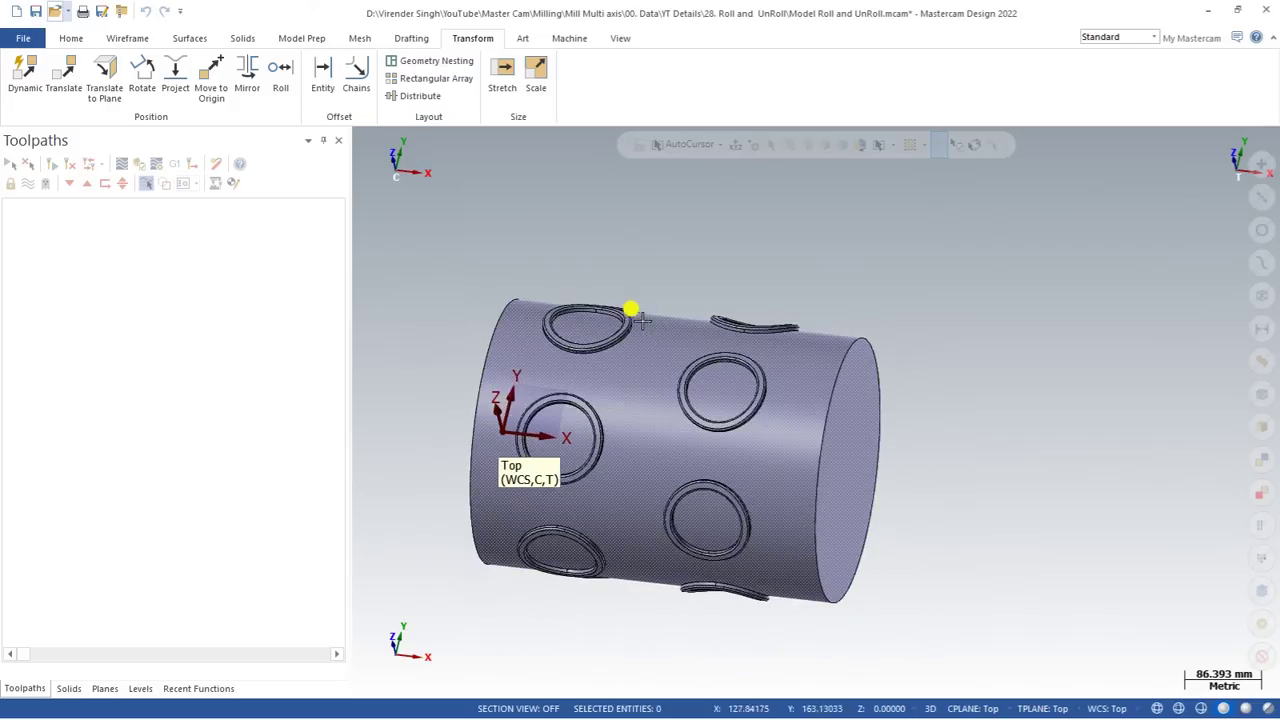
# Set the line width attribute for new geometry to the second-thinnest option
pyautogui.click(68, 38)
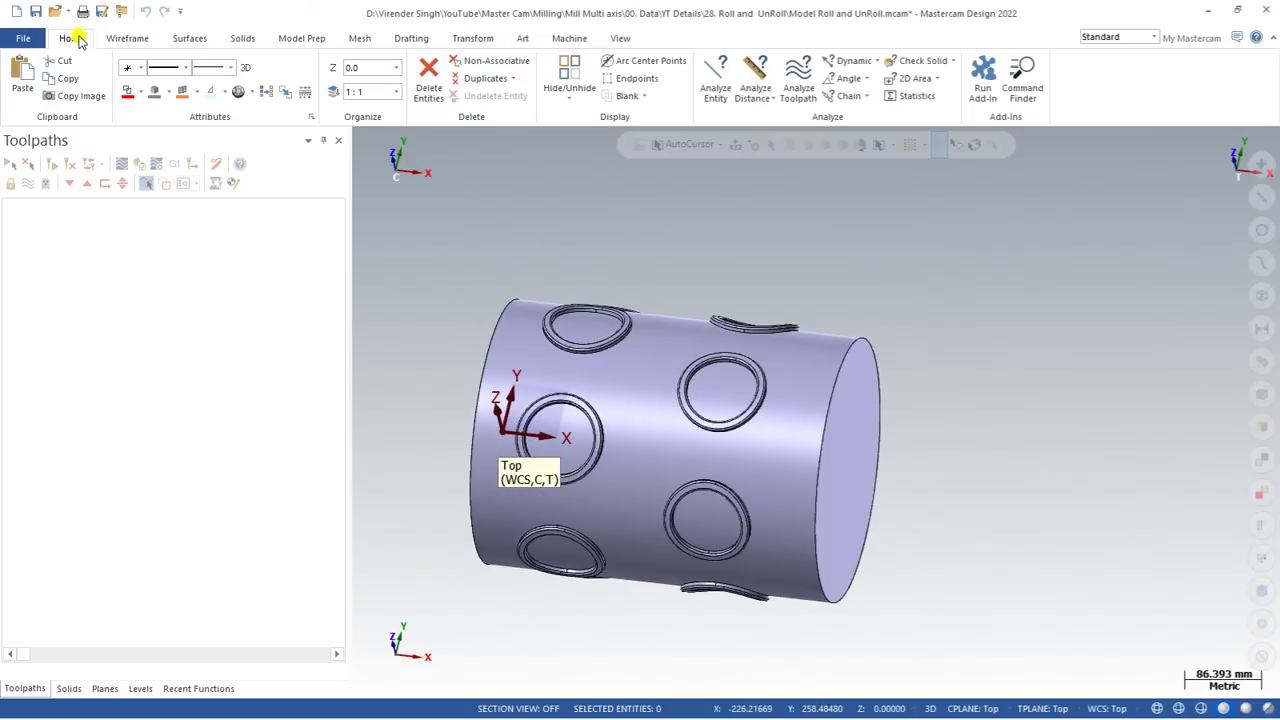
pyautogui.click(230, 70)
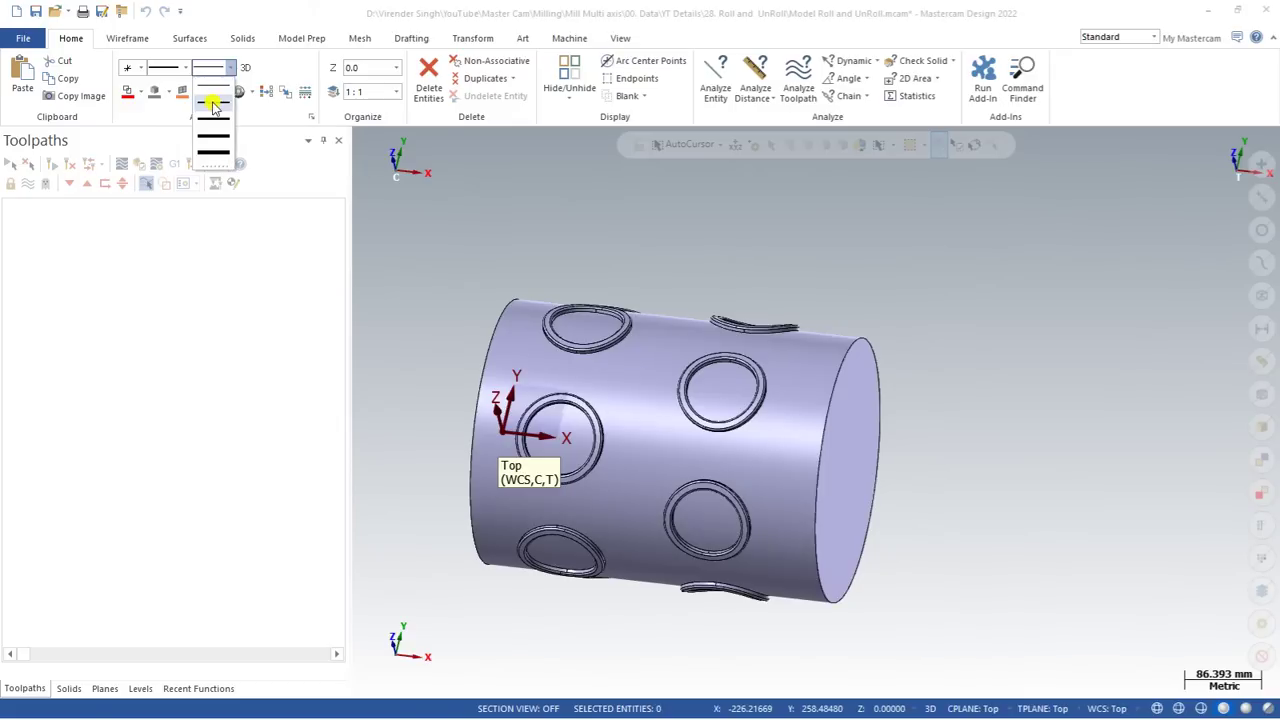
pyautogui.click(213, 105)
pyautogui.click(230, 70)
pyautogui.click(216, 104)
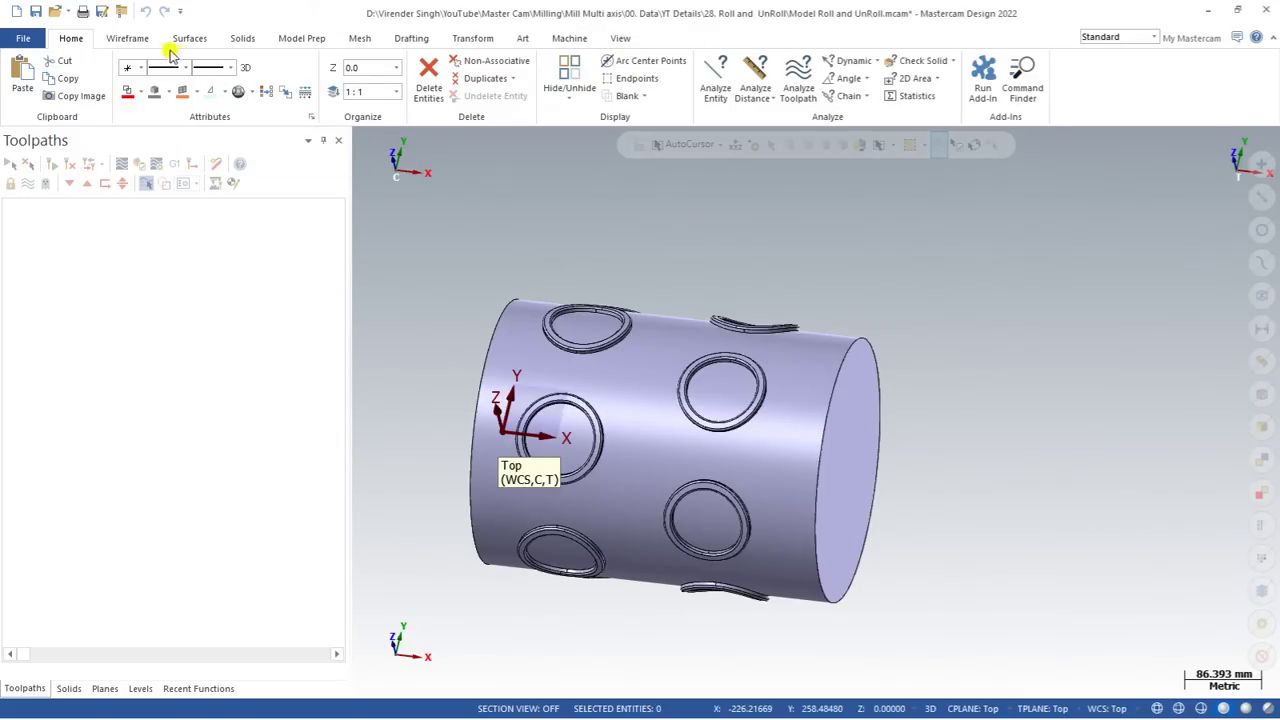
# Use Curve One Edge to create curves along the inner base edges of the first rings in the row farther from the origin
pyautogui.click(130, 40)
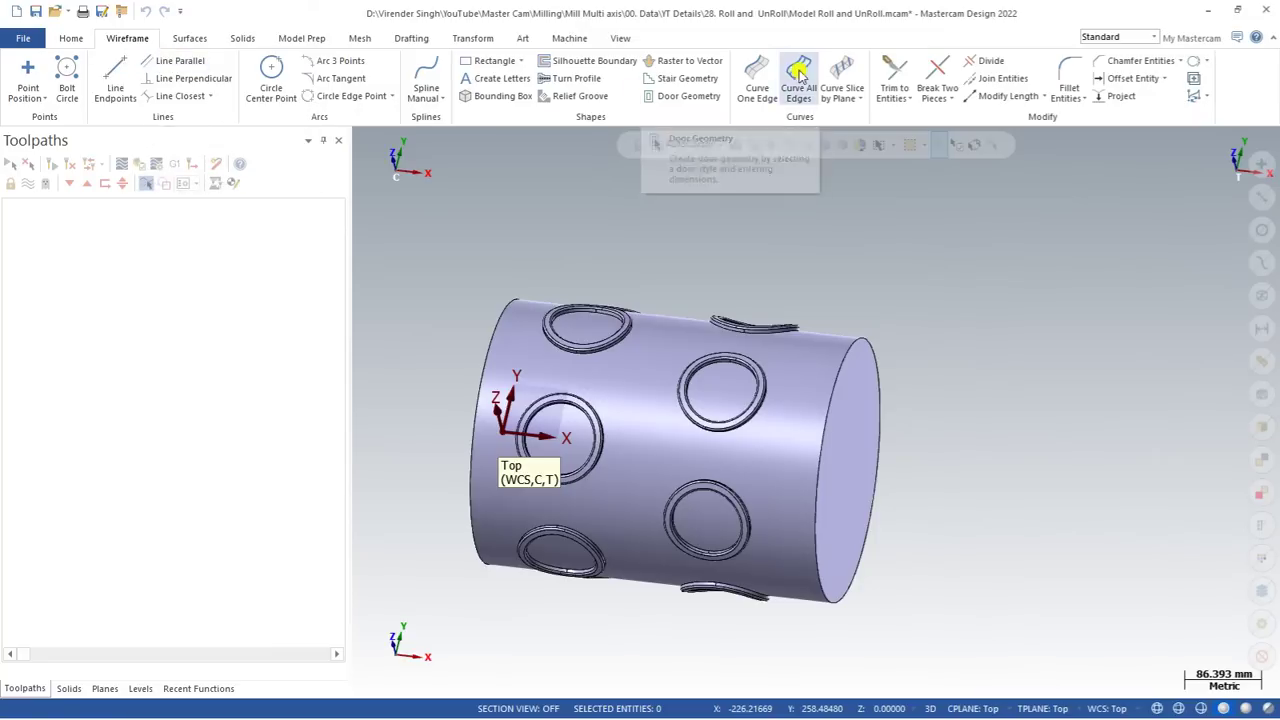
pyautogui.click(757, 75)
pyautogui.scroll(6, 704, 383)
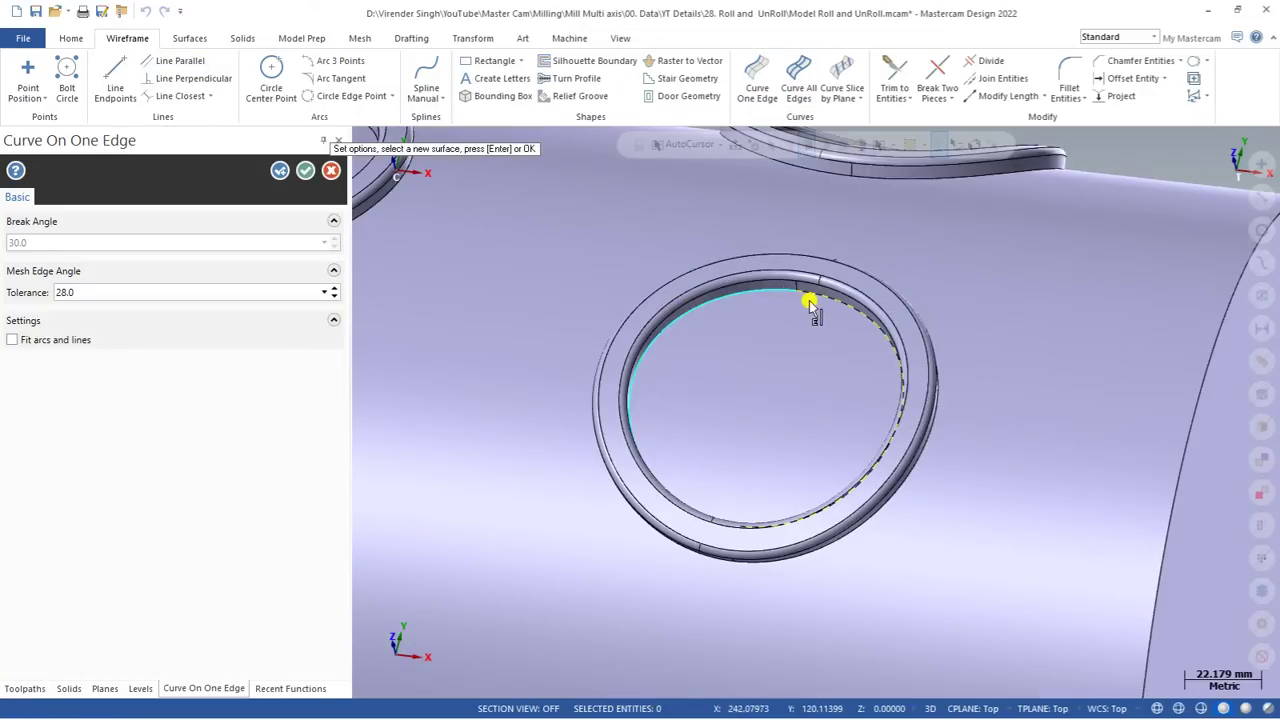
pyautogui.scroll(-4, 795, 307)
pyautogui.moveTo(771, 294); pyautogui.dragTo(690, 372, button='middle')
pyautogui.moveTo(704, 488); pyautogui.dragTo(878, 334, button='middle')
pyautogui.scroll(4, 746, 362)
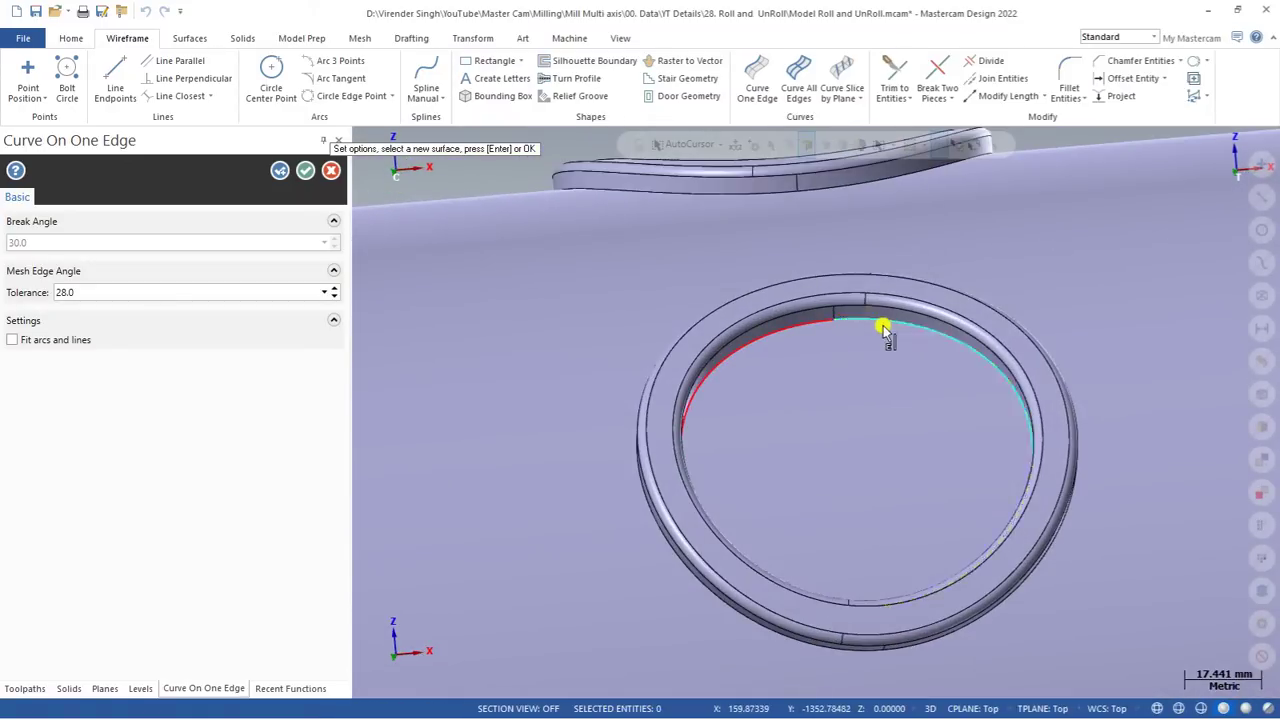
# Add inner base edge curves on the next ring around the cylinder in the same row and close the command
pyautogui.scroll(-4, 885, 330)
pyautogui.moveTo(823, 271); pyautogui.dragTo(797, 449, button='middle')
pyautogui.scroll(3, 820, 508)
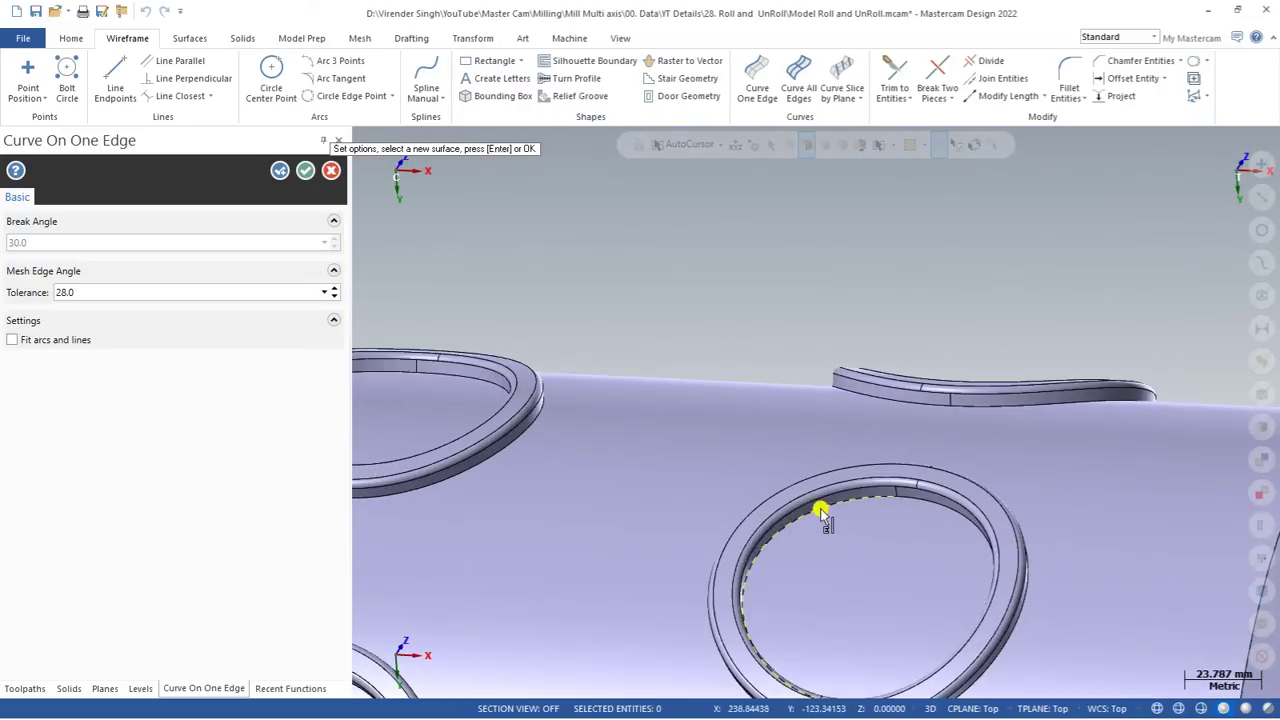
pyautogui.click(838, 506)
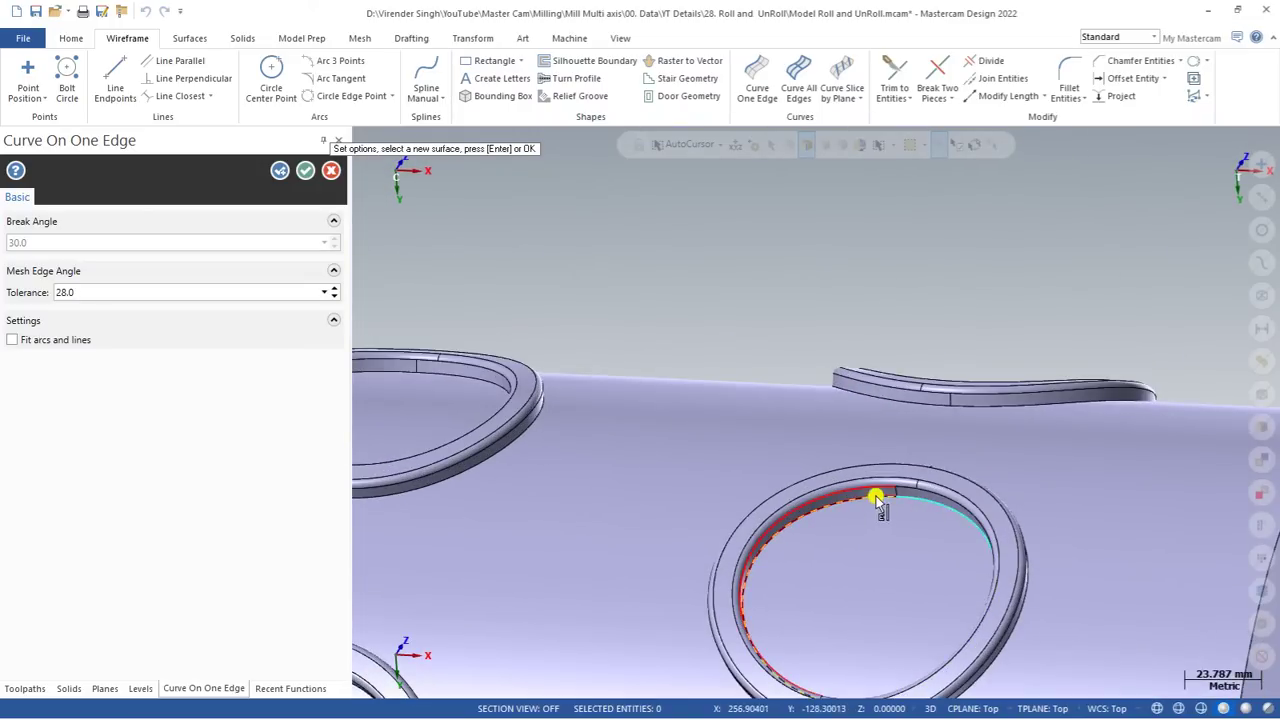
pyautogui.press('Return')
pyautogui.press('Escape')
pyautogui.moveTo(872, 490)
pyautogui.mouseDown(button='middle')
pyautogui.moveTo(814, 517)
pyautogui.moveTo(814, 480)
pyautogui.moveTo(858, 500)
pyautogui.mouseUp(button='middle')
pyautogui.scroll(-2, 814, 480)
pyautogui.scroll(1, 858, 500)
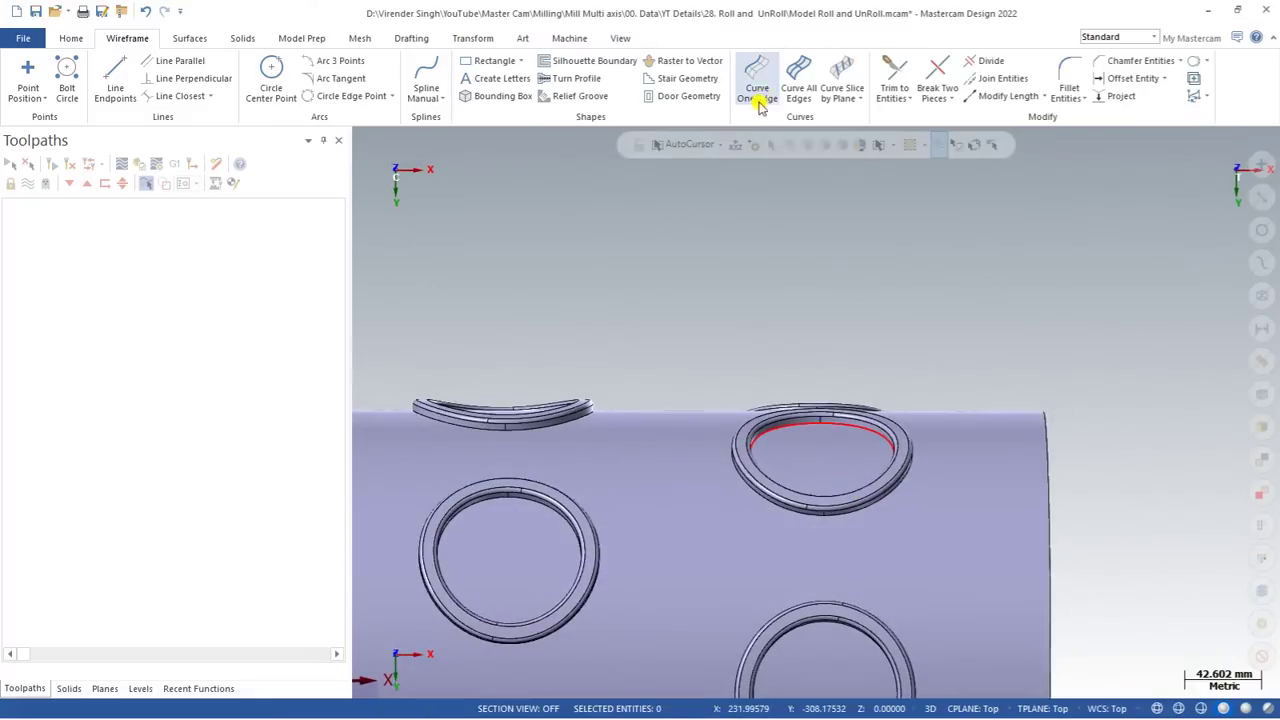
# Resume Curve One Edge and extract both halves of the inner base edge on further rings in the row farther from the origin
pyautogui.click(757, 66)
pyautogui.moveTo(751, 249); pyautogui.dragTo(791, 443, button='middle')
pyautogui.scroll(2, 786, 443)
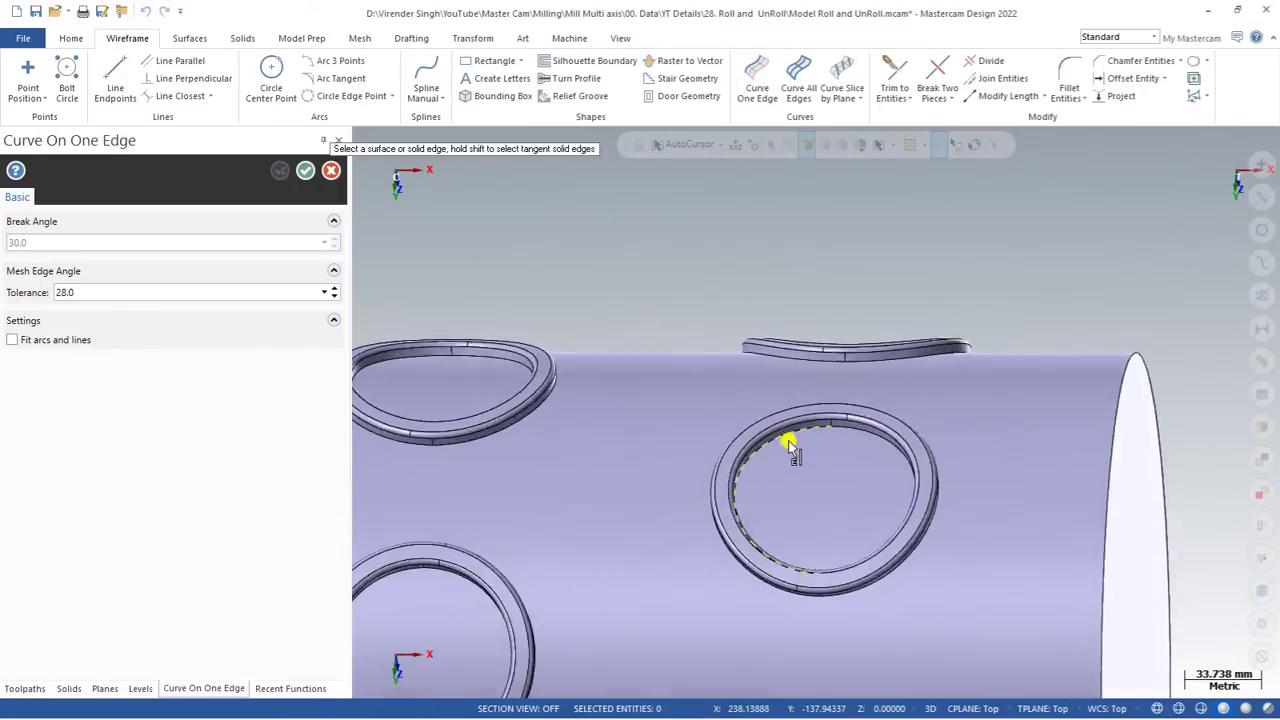
pyautogui.scroll(1, 791, 443)
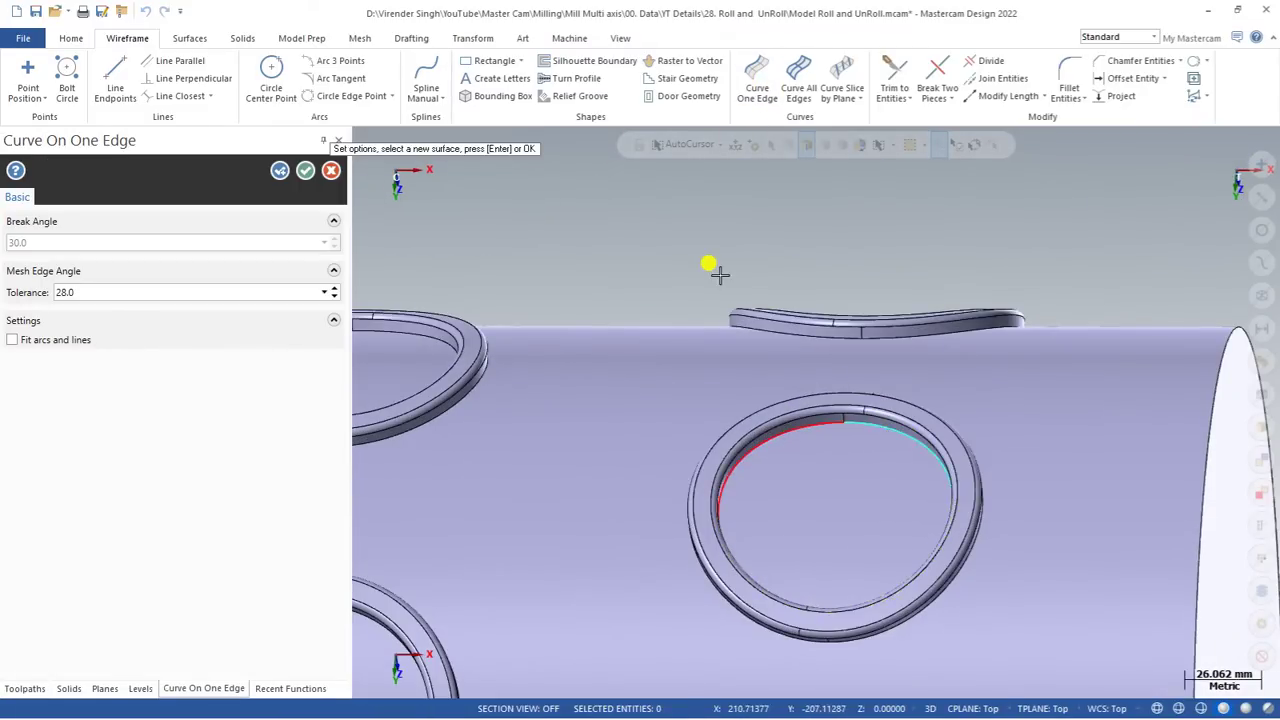
pyautogui.scroll(-5, 760, 487)
pyautogui.scroll(4, 760, 476)
pyautogui.moveTo(760, 476); pyautogui.dragTo(745, 524, button='middle')
pyautogui.scroll(1, 749, 500)
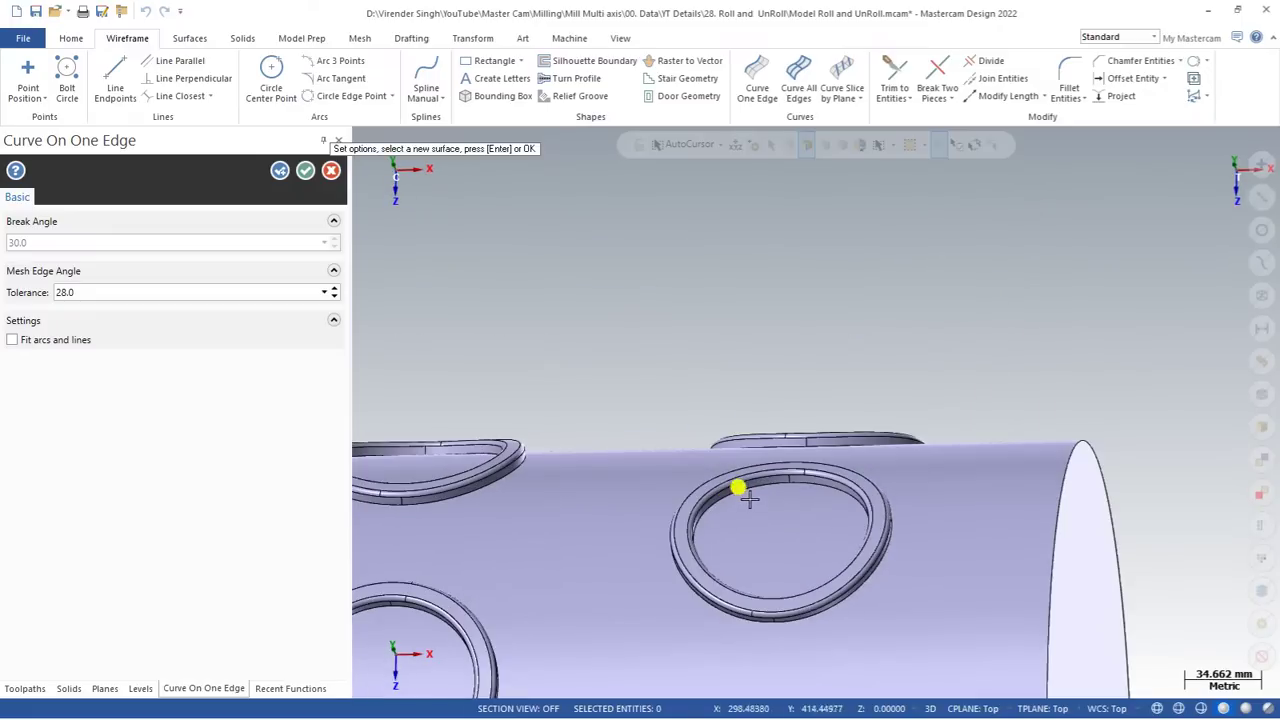
# Extract the inner base edge curves on the remaining rings of the row farther from the origin
pyautogui.scroll(-3, 816, 494)
pyautogui.moveTo(816, 494); pyautogui.dragTo(714, 509, button='middle')
pyautogui.scroll(3, 714, 509)
pyautogui.scroll(3, 727, 527)
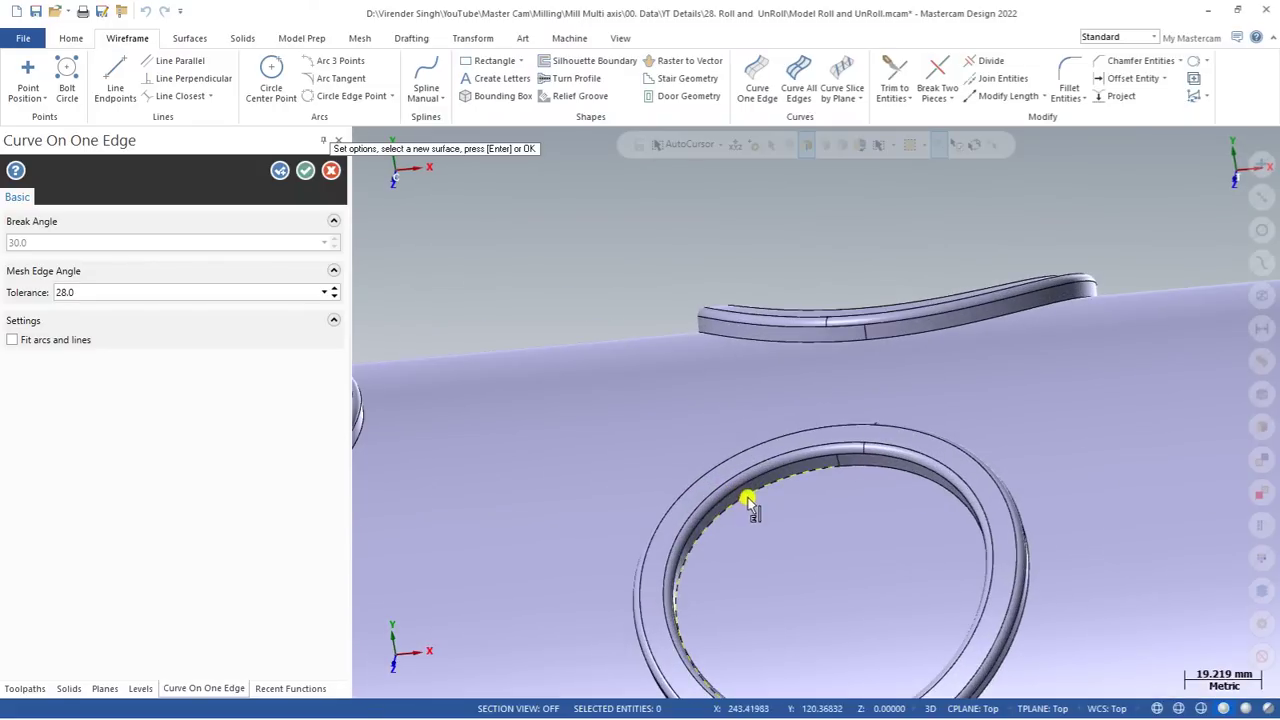
pyautogui.scroll(-5, 854, 457)
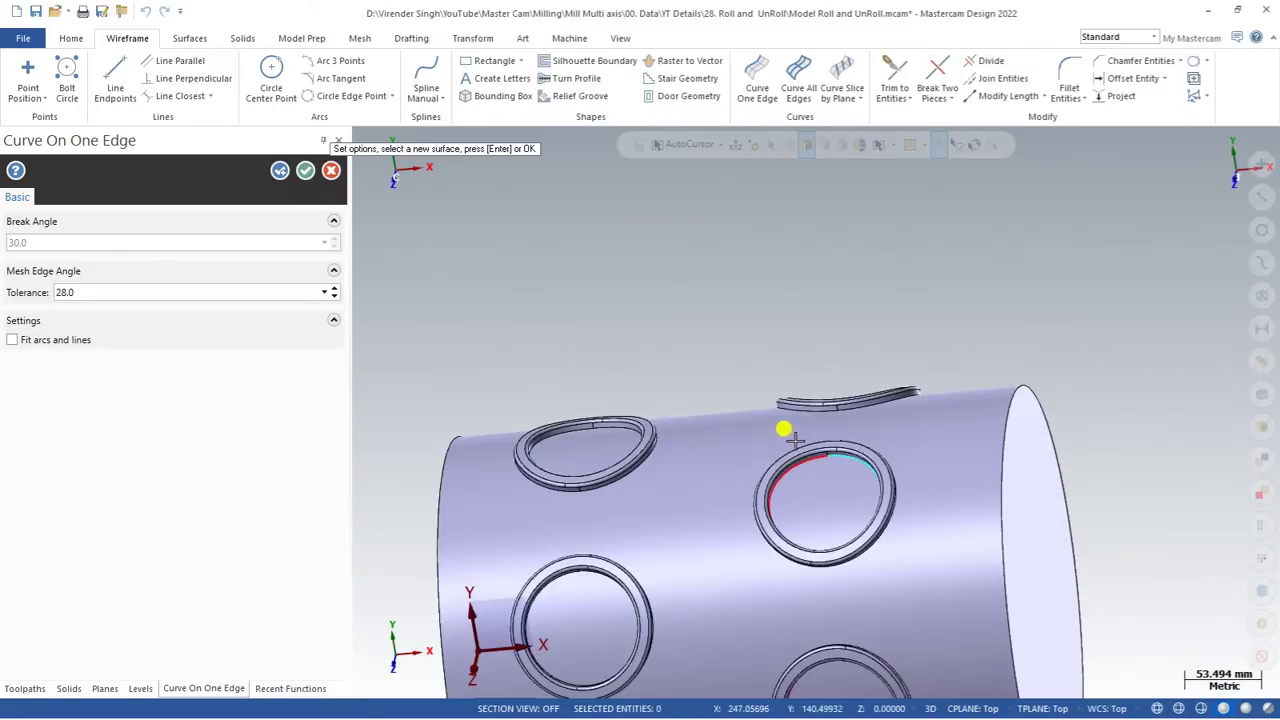
pyautogui.moveTo(722, 383)
pyautogui.mouseDown(button='middle')
pyautogui.moveTo(729, 306)
pyautogui.moveTo(726, 380)
pyautogui.mouseUp(button='middle')
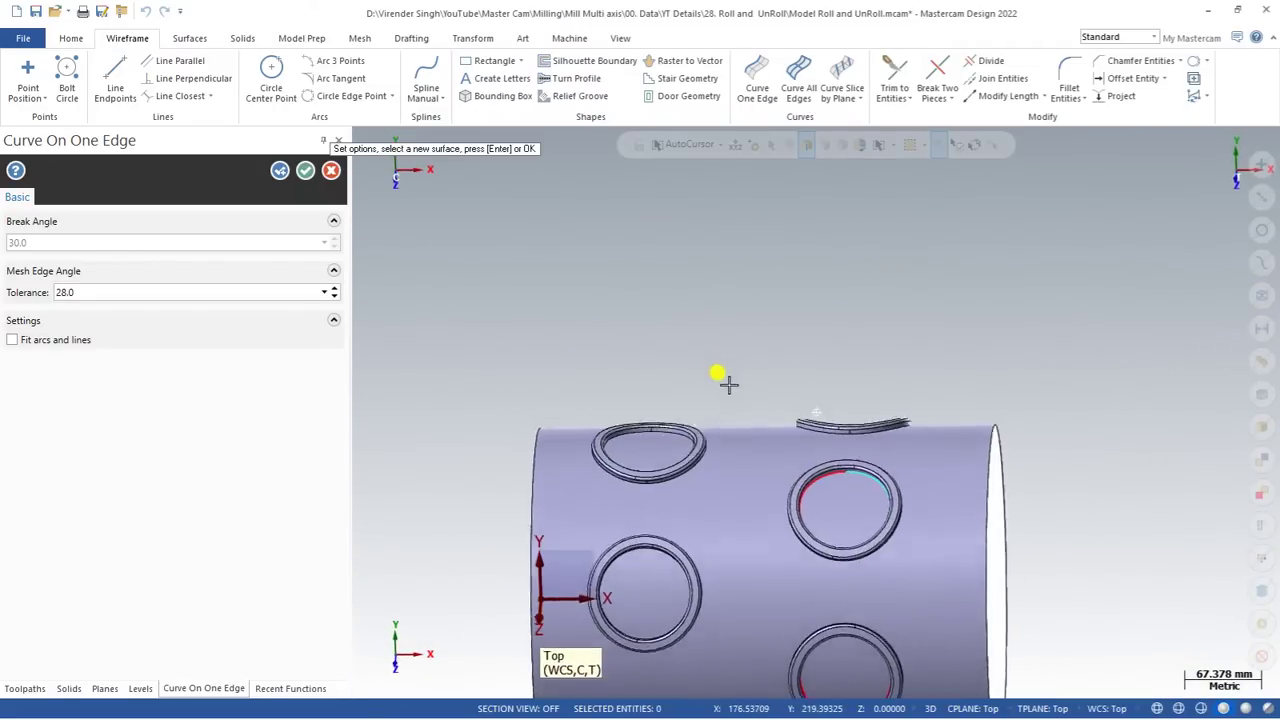
# Create inner base edge curves on the first rings of the row nearer the origin
pyautogui.scroll(3, 668, 441)
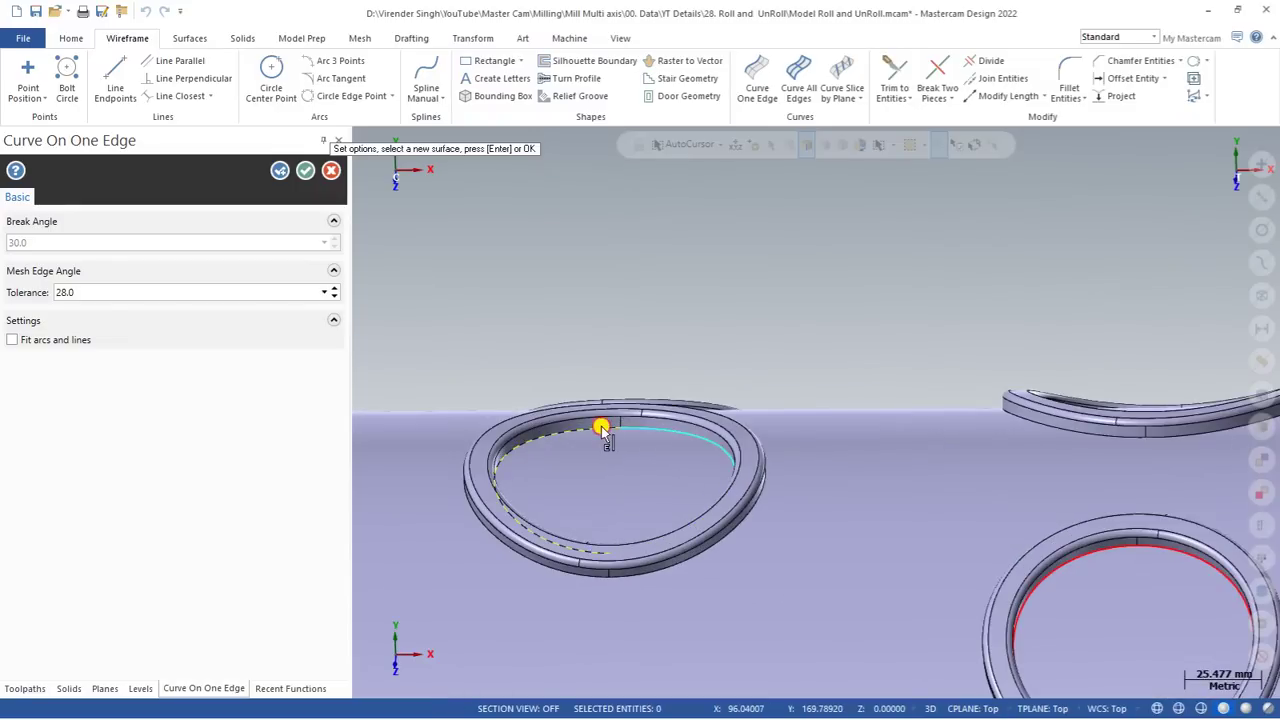
pyautogui.moveTo(641, 376); pyautogui.dragTo(600, 260, button='middle')
pyautogui.scroll(2, 605, 220)
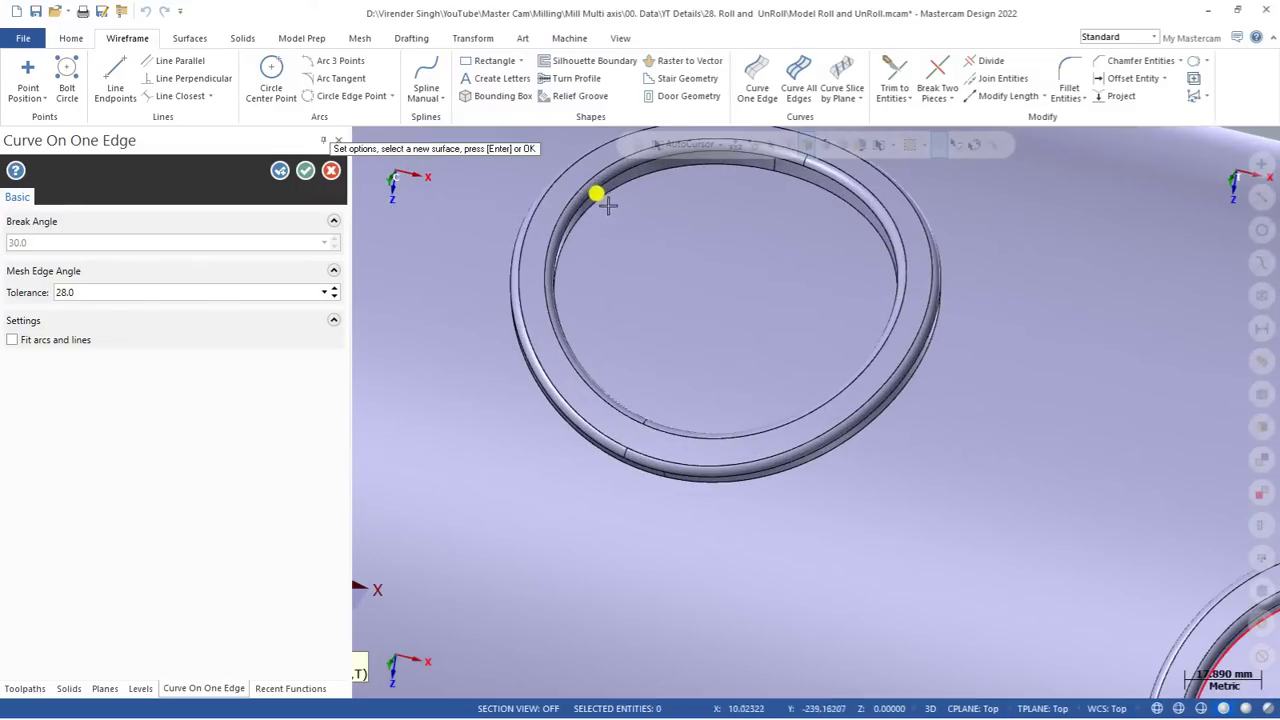
pyautogui.scroll(-2, 766, 250)
pyautogui.moveTo(766, 250)
pyautogui.mouseDown(button='middle')
pyautogui.moveTo(674, 423)
pyautogui.moveTo(740, 251)
pyautogui.moveTo(703, 314)
pyautogui.moveTo(757, 250)
pyautogui.mouseUp(button='middle')
pyautogui.scroll(1, 757, 250)
pyautogui.scroll(1, 758, 244)
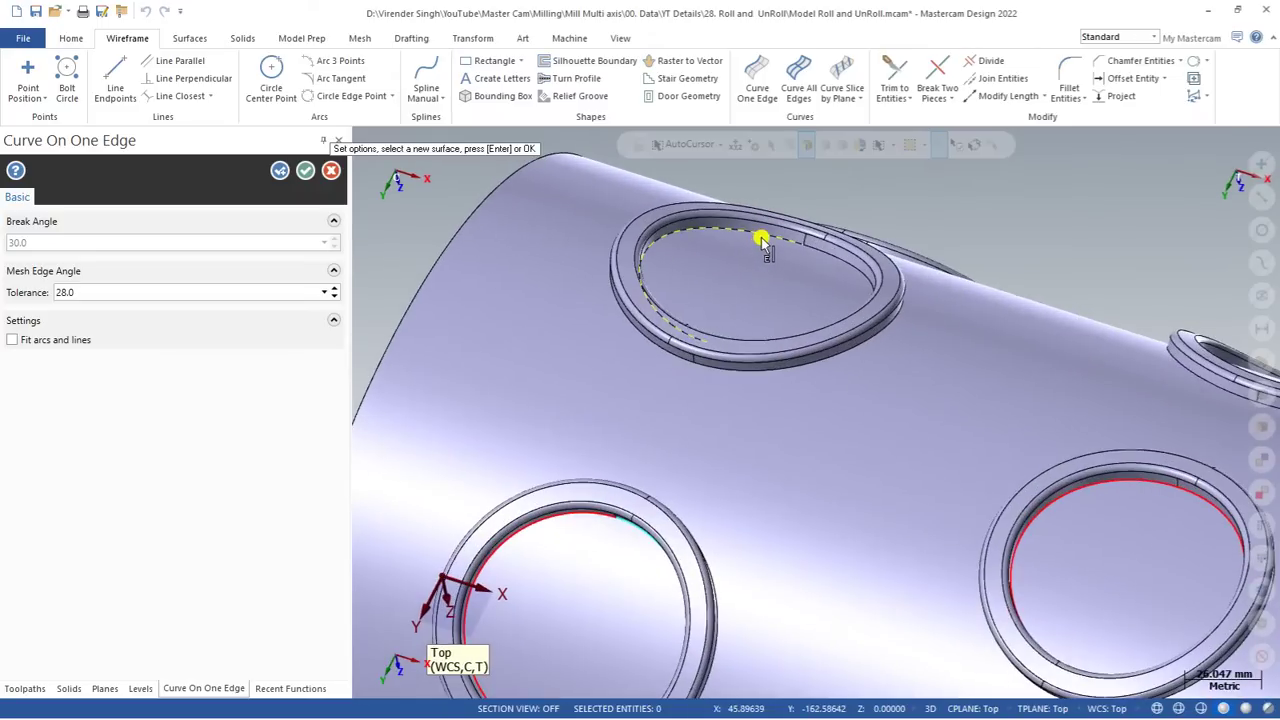
# Continue around the row nearer the origin, extracting both halves of each following ring's inner base edge
pyautogui.scroll(-3, 706, 330)
pyautogui.scroll(-3, 611, 409)
pyautogui.moveTo(731, 323); pyautogui.dragTo(686, 340, button='middle')
pyautogui.scroll(4, 703, 289)
pyautogui.scroll(4, 703, 289)
pyautogui.scroll(-3, 686, 277)
pyautogui.scroll(5, 731, 206)
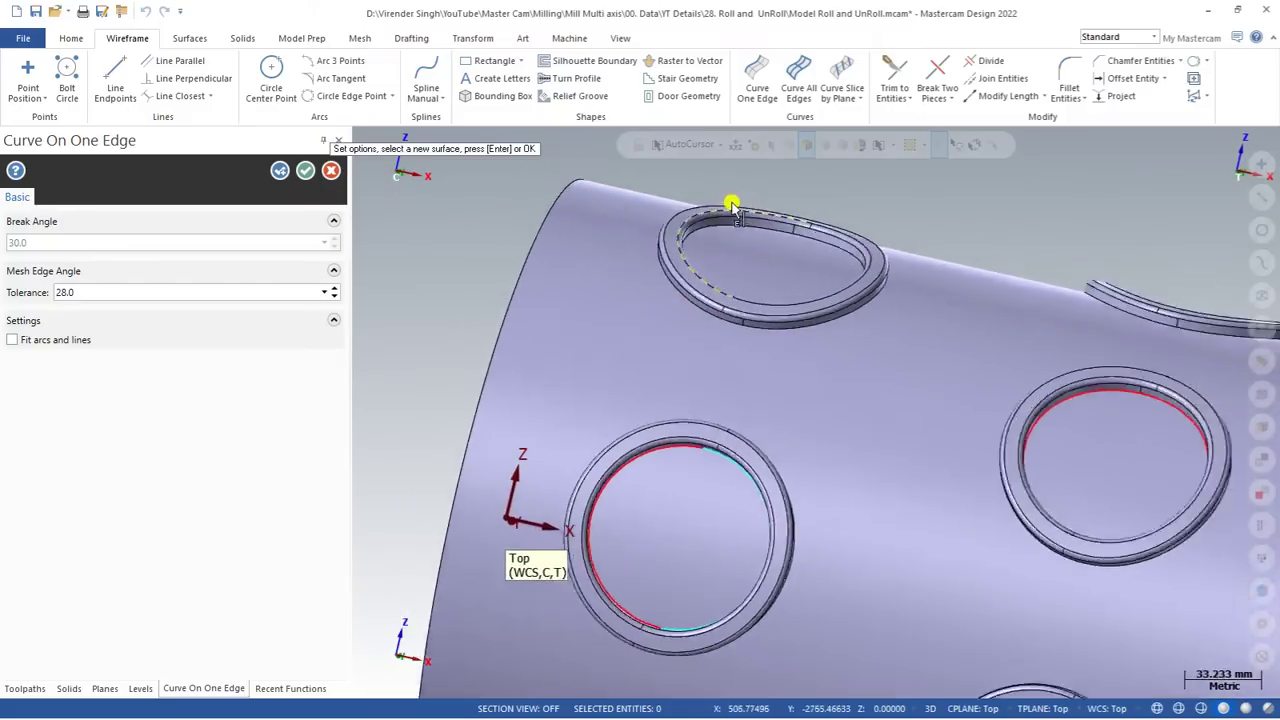
# Extract the inner base edges of the last rings in the row nearer the origin and accept the curves
pyautogui.scroll(-3, 663, 329)
pyautogui.moveTo(663, 329); pyautogui.dragTo(691, 294, button='middle')
pyautogui.scroll(4, 775, 198)
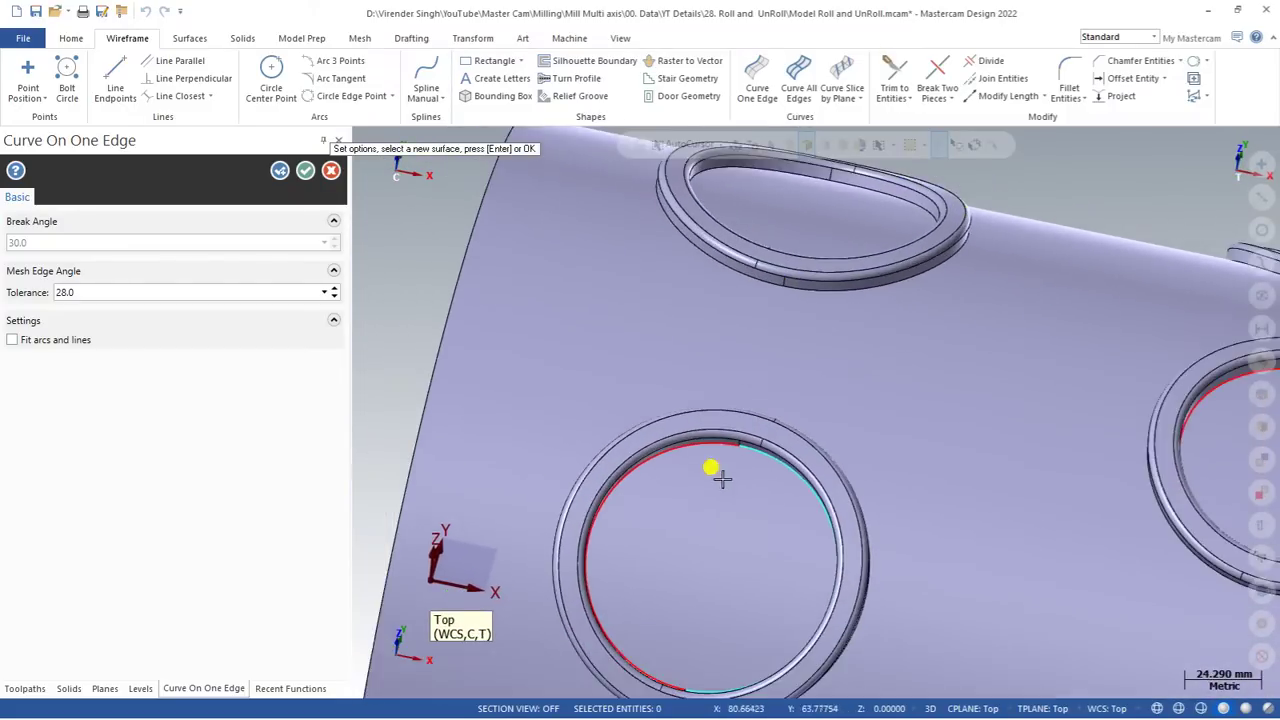
pyautogui.moveTo(717, 471); pyautogui.dragTo(737, 263, button='middle')
pyautogui.scroll(4, 703, 280)
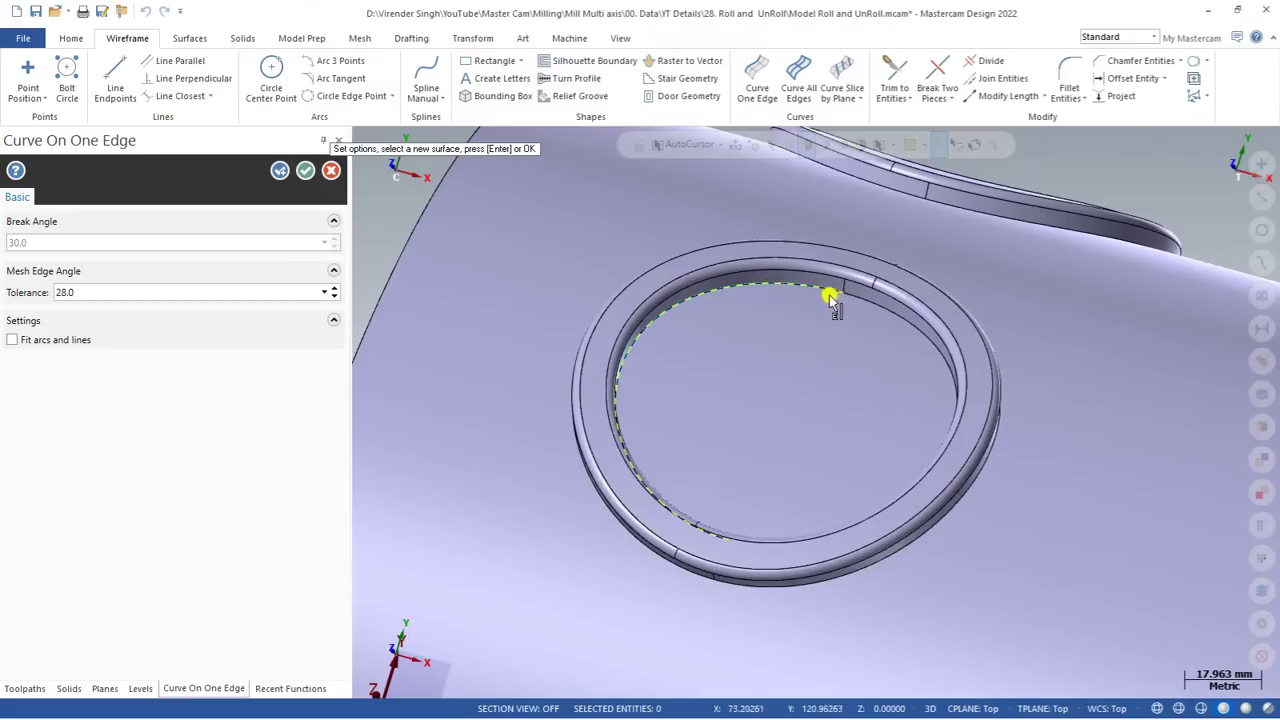
pyautogui.click(866, 302)
pyautogui.scroll(-3, 737, 380)
pyautogui.moveTo(737, 380); pyautogui.dragTo(808, 277, button='middle')
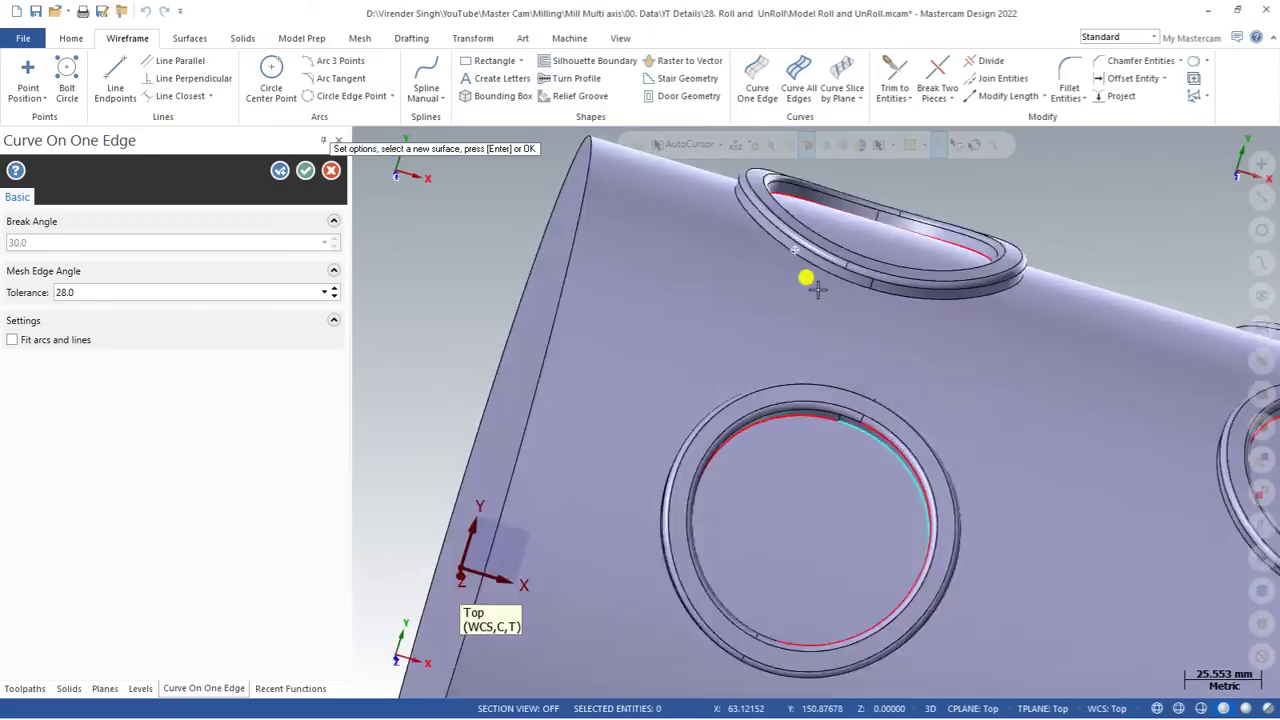
pyautogui.scroll(2, 771, 306)
pyautogui.press('Return')
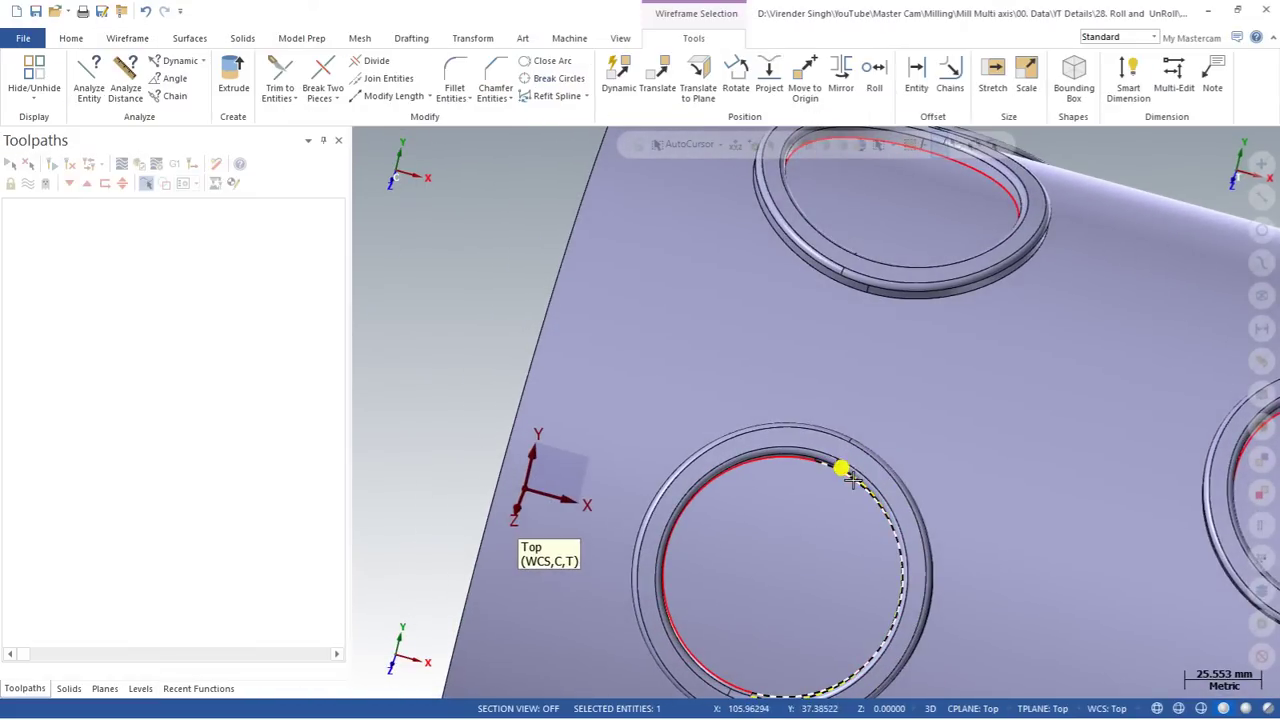
# Show the cylinder and its extracted ring curves in the Top view with nothing selected
pyautogui.scroll(-3, 814, 466)
pyautogui.moveTo(814, 466); pyautogui.dragTo(637, 350, button='middle')
pyautogui.rightClick(637, 350)
pyautogui.click(605, 436)
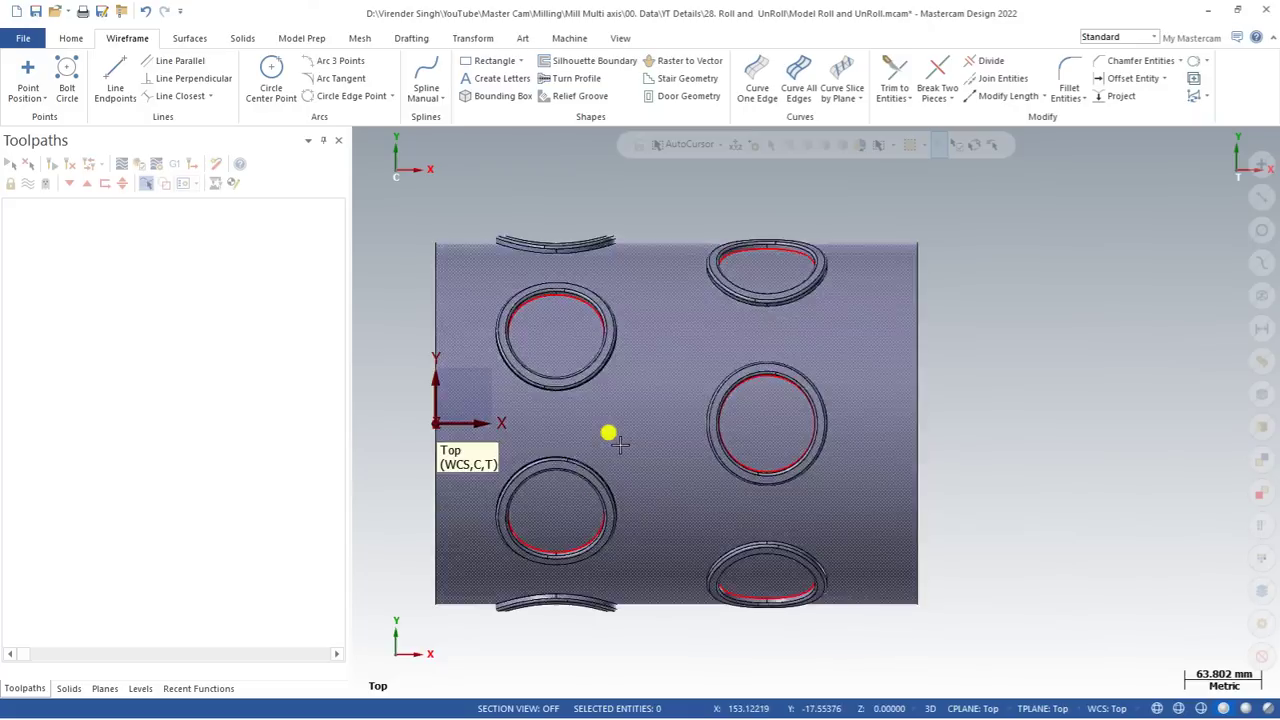
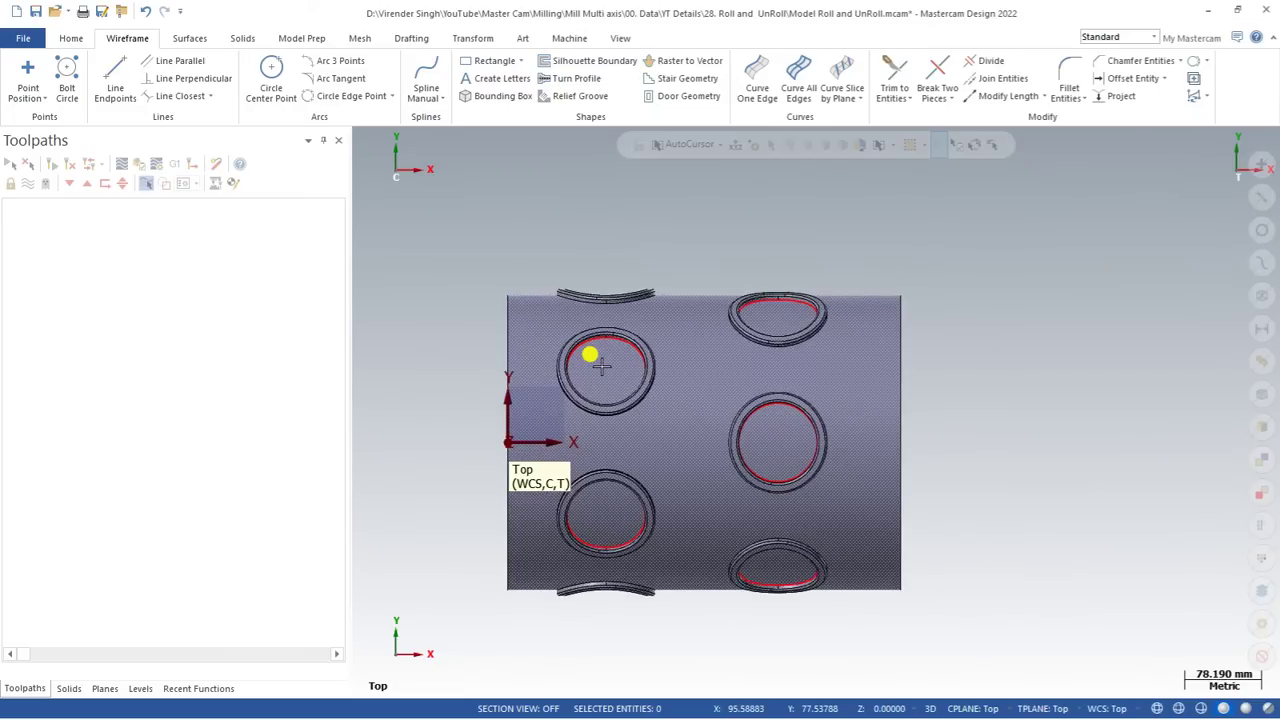
# Start the Roll transform and window-select all extracted ring curves as its chains
pyautogui.click(478, 40)
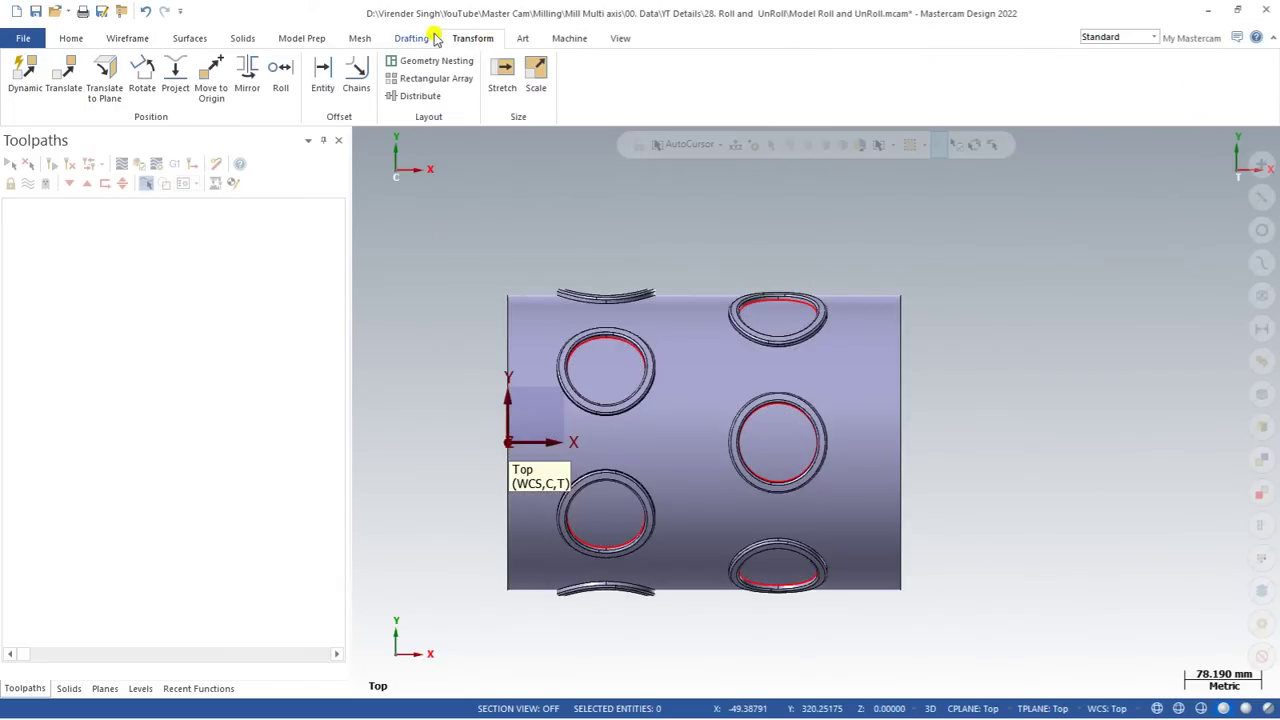
pyautogui.click(279, 93)
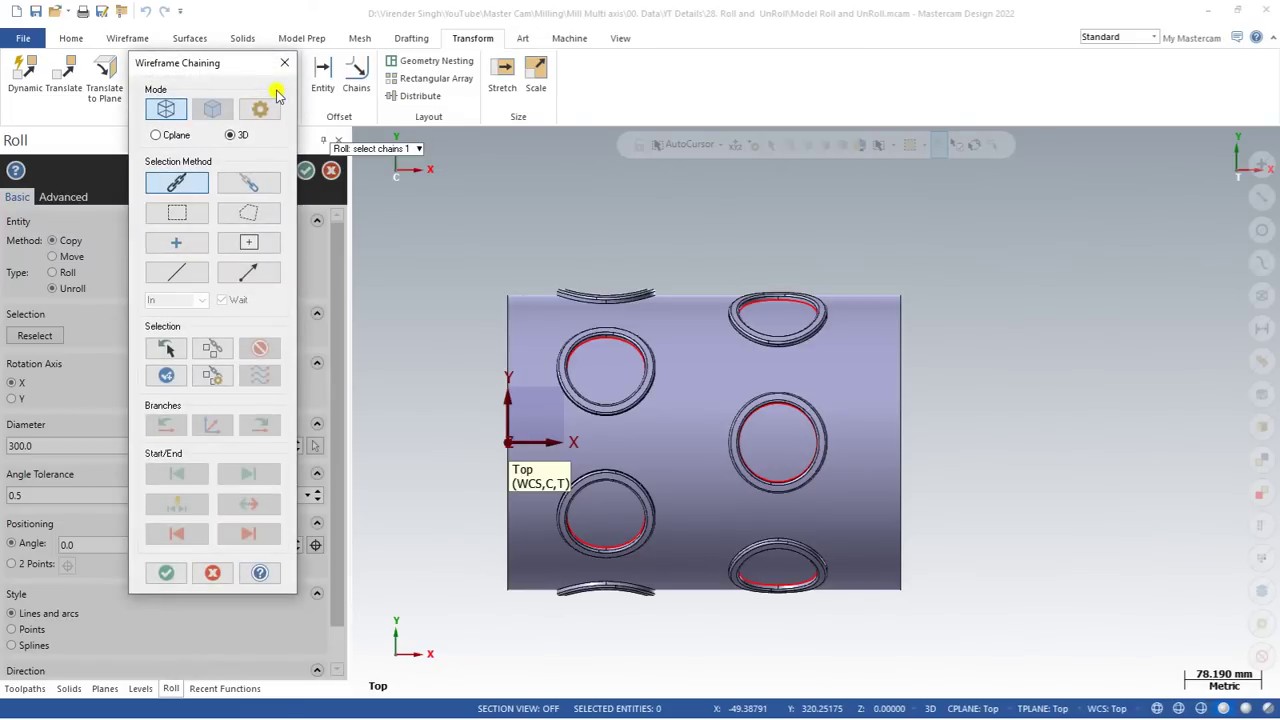
pyautogui.click(172, 214)
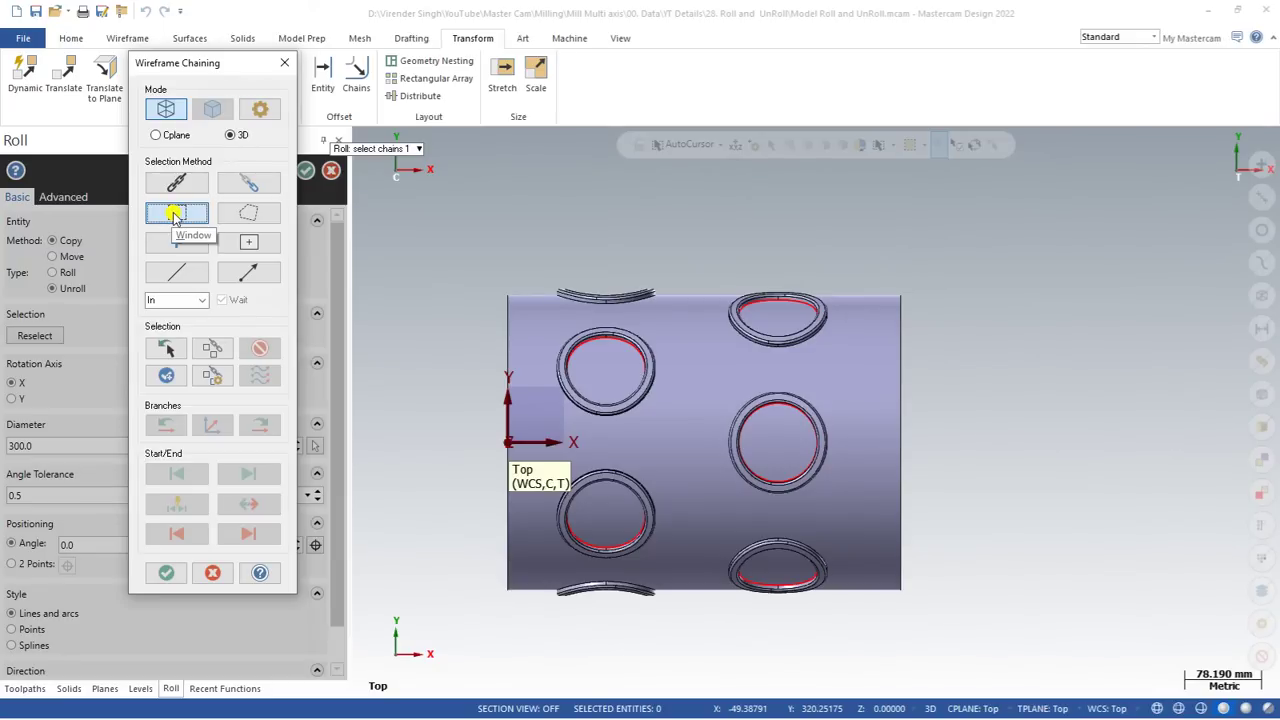
pyautogui.moveTo(530, 207); pyautogui.dragTo(848, 671)
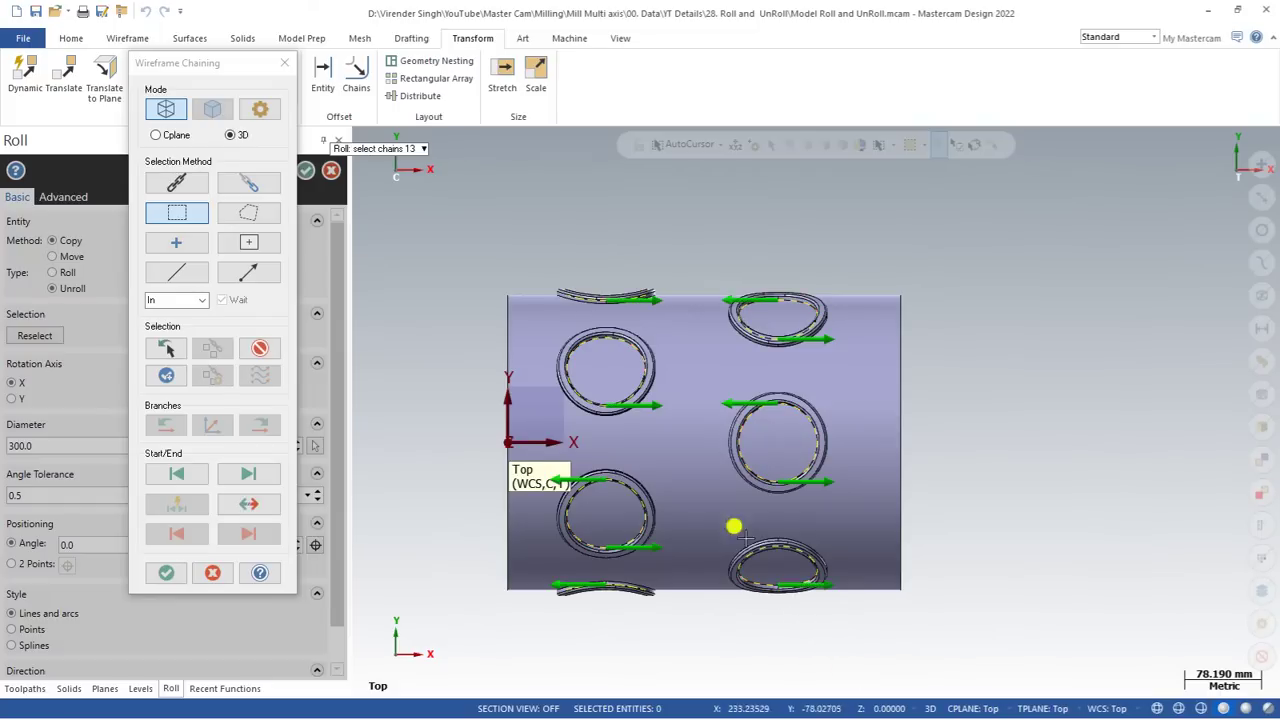
pyautogui.scroll(-1, 700, 470)
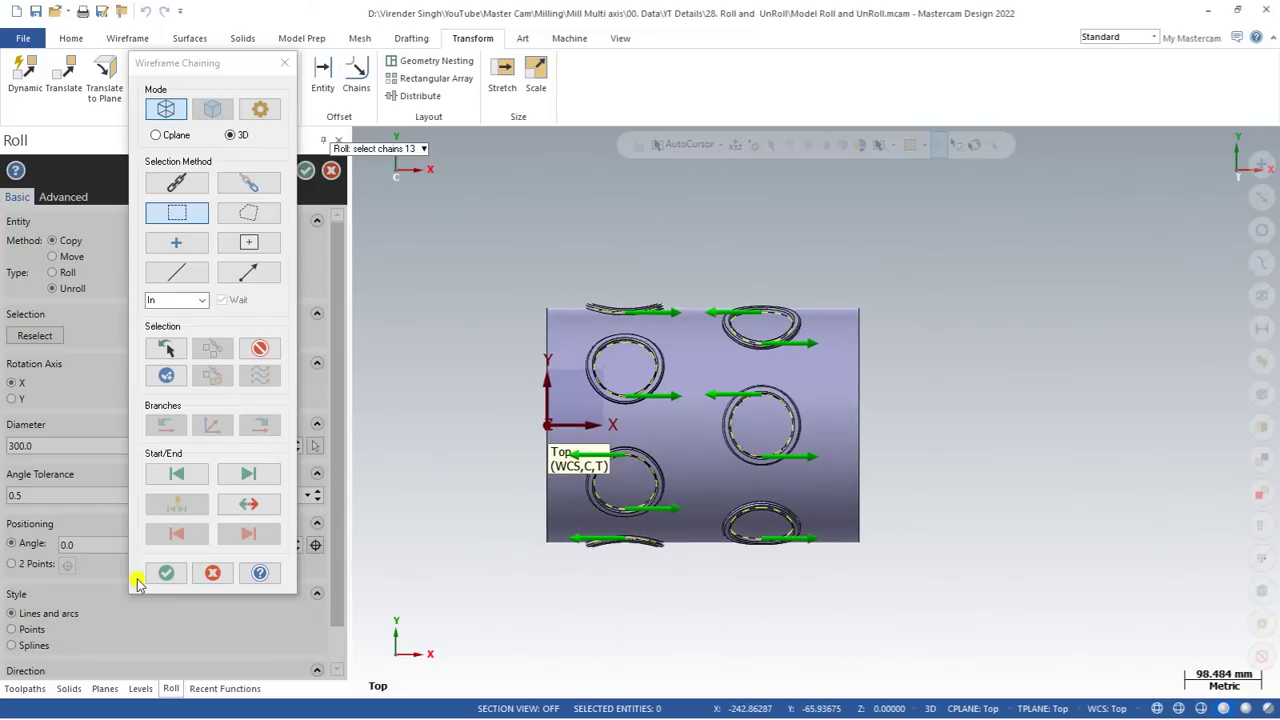
pyautogui.click(166, 572)
# Set the positioning angle of the unrolled ring curves to 270 degrees
pyautogui.scroll(-2, 652, 244)
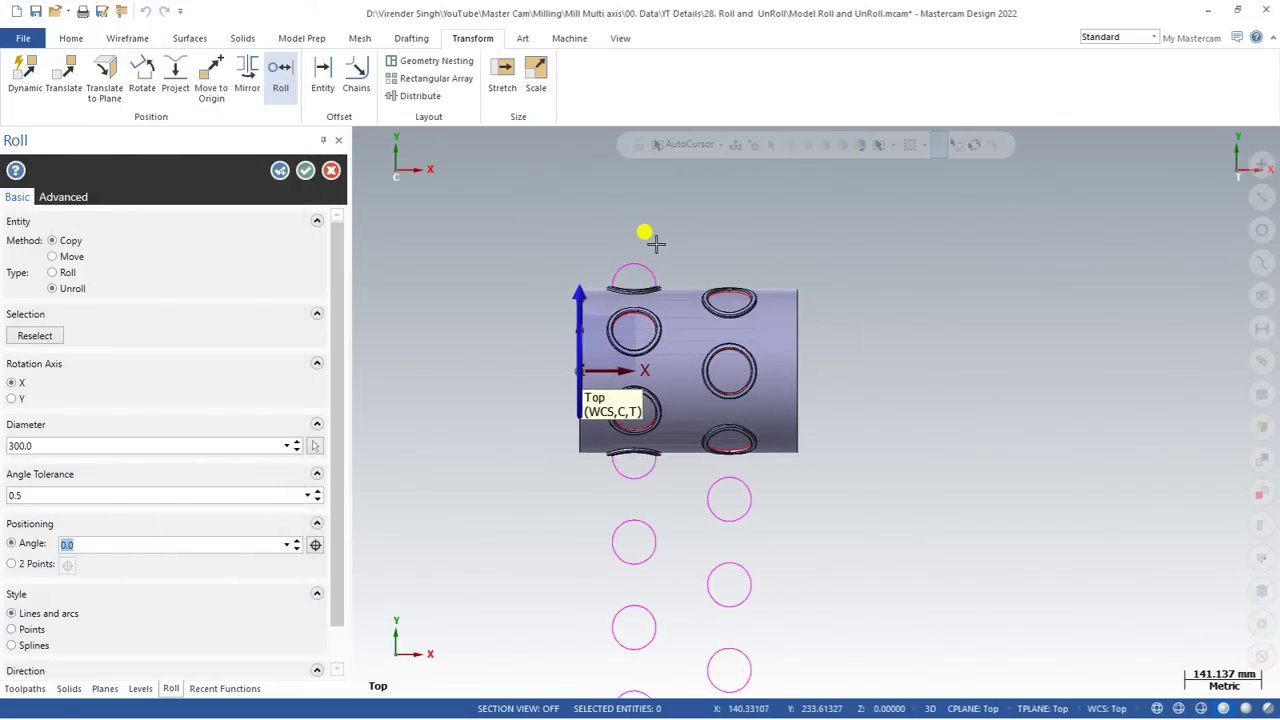
pyautogui.scroll(-2, 655, 243)
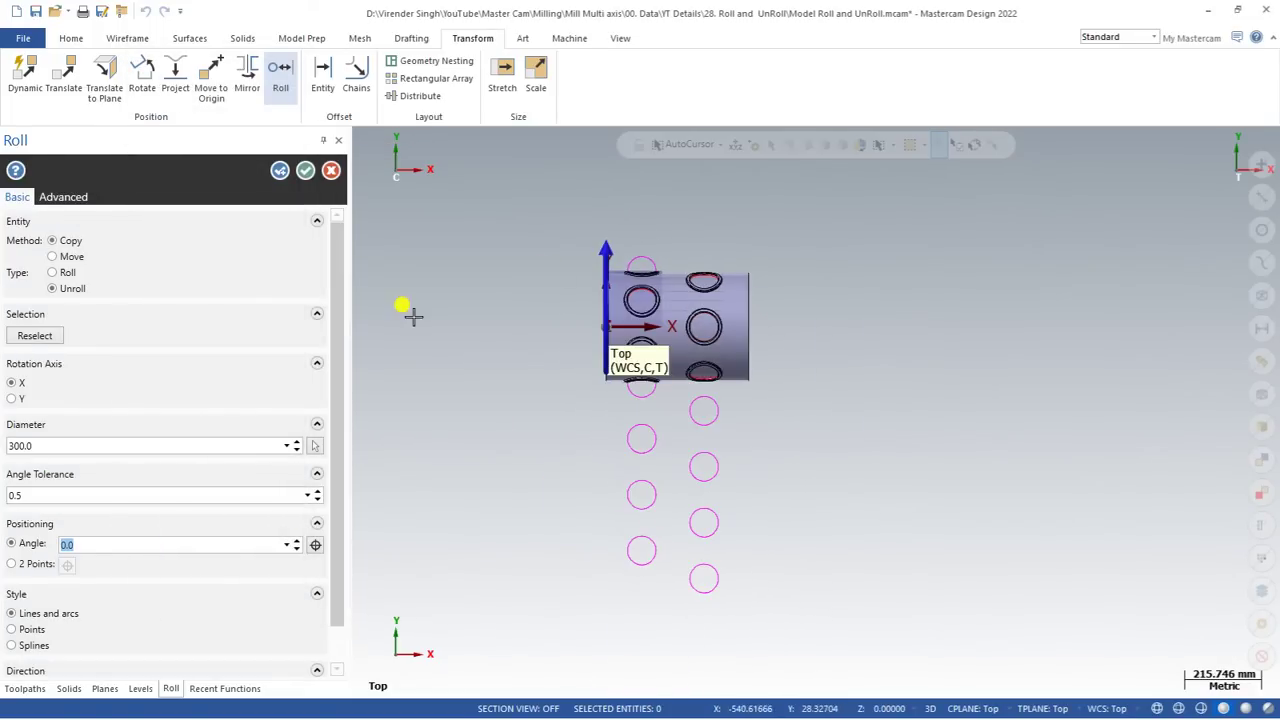
pyautogui.click(38, 547)
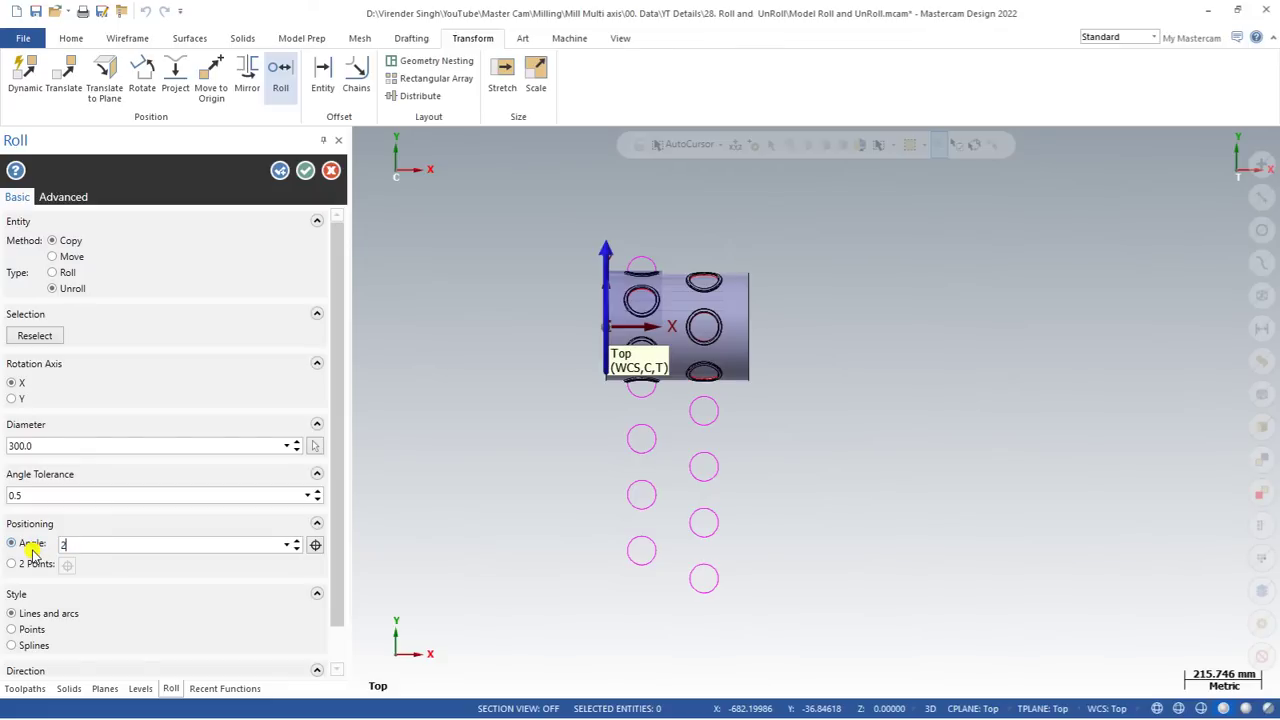
pyautogui.press('Return')
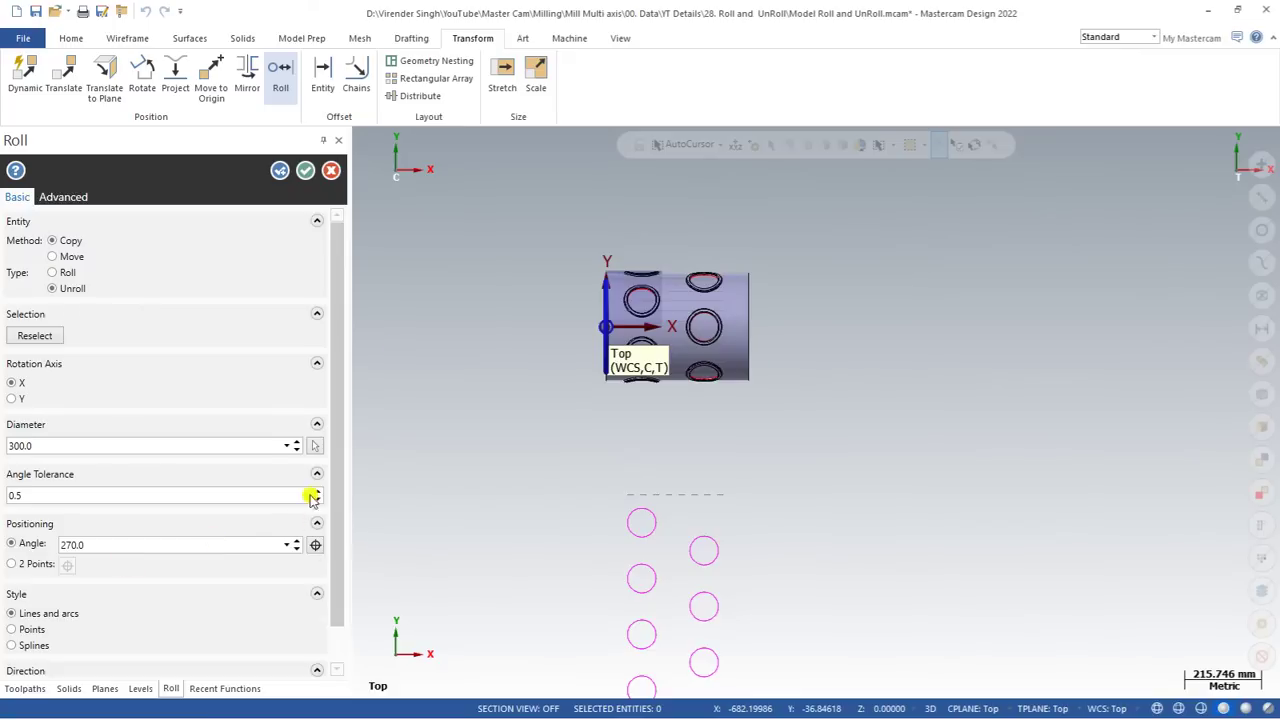
pyautogui.scroll(-1, 314, 494)
pyautogui.scroll(-1, 523, 286)
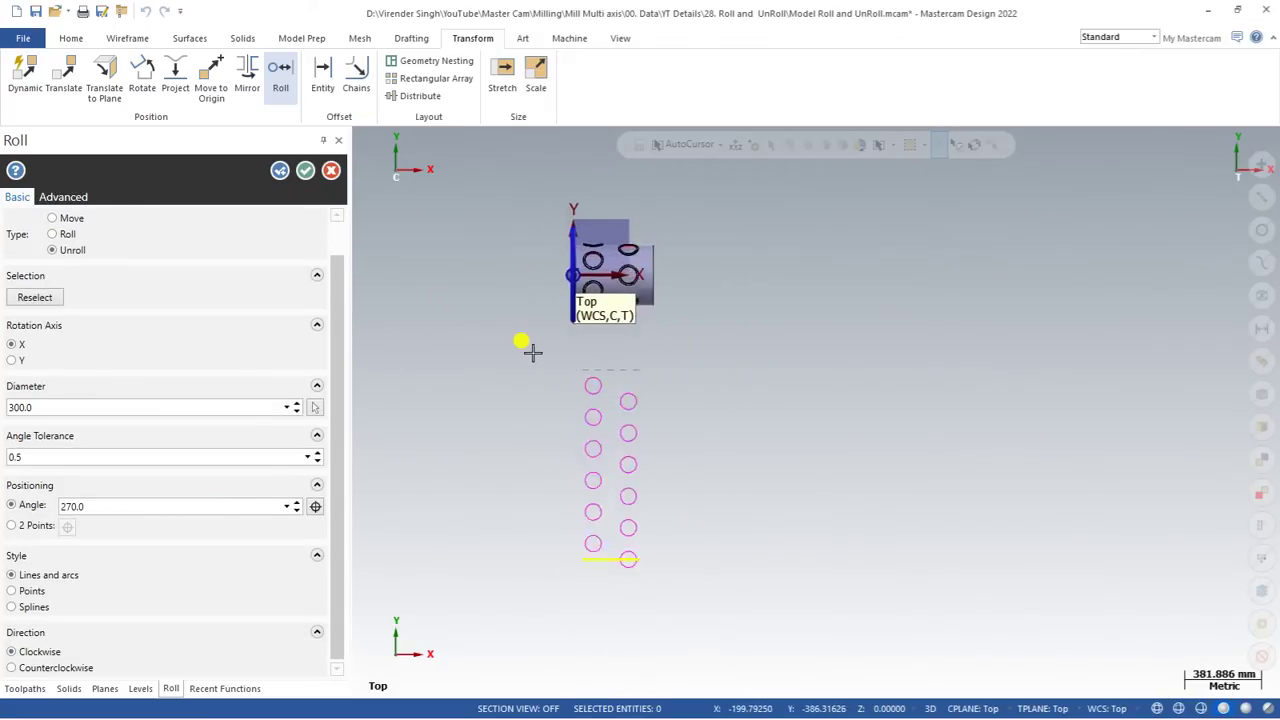
pyautogui.scroll(1, 532, 350)
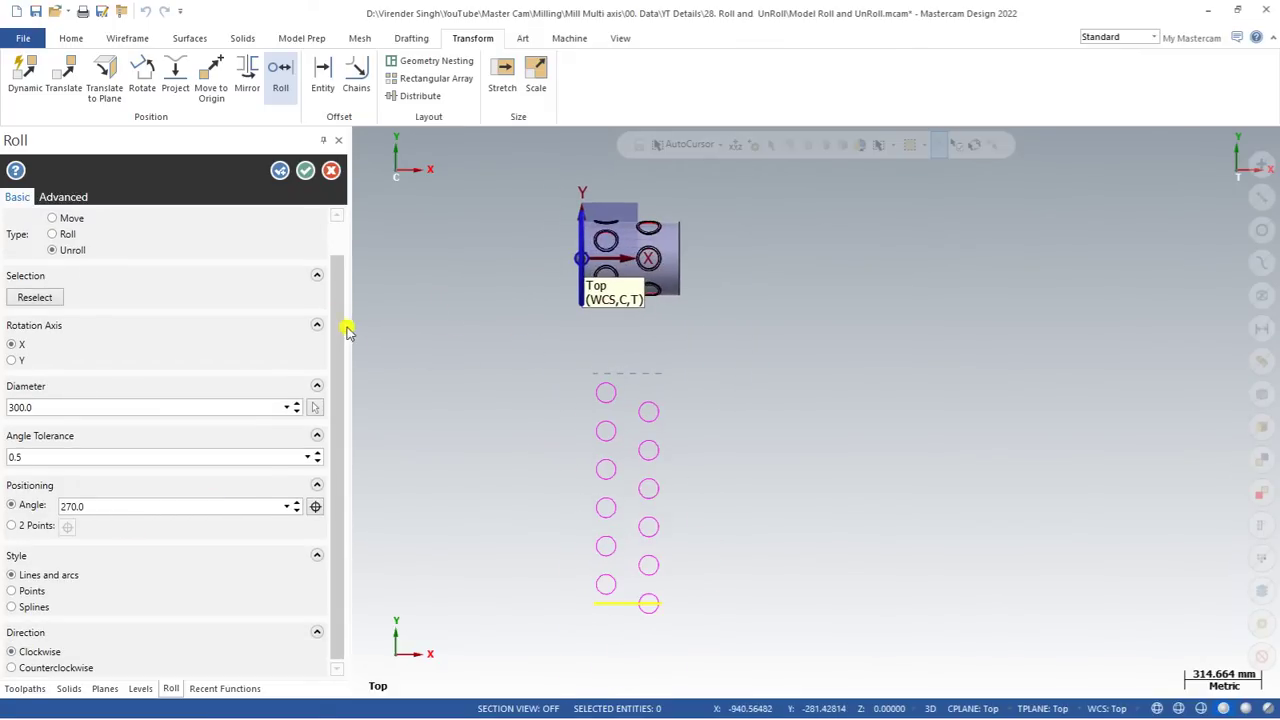
pyautogui.scroll(1, 349, 300)
# Set the unroll method to Move and accept the Roll transform of the ring curves
pyautogui.click(53, 257)
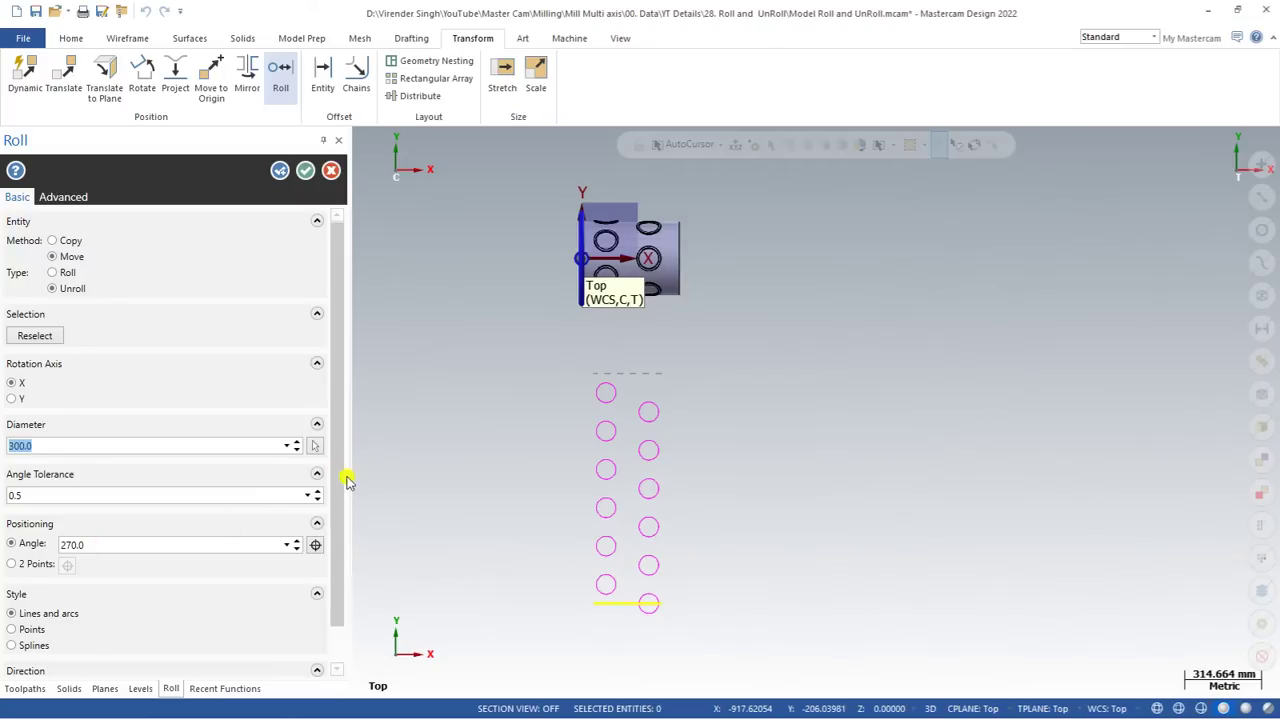
pyautogui.scroll(-1, 345, 478)
pyautogui.moveTo(80, 404); pyautogui.dragTo(3, 400)
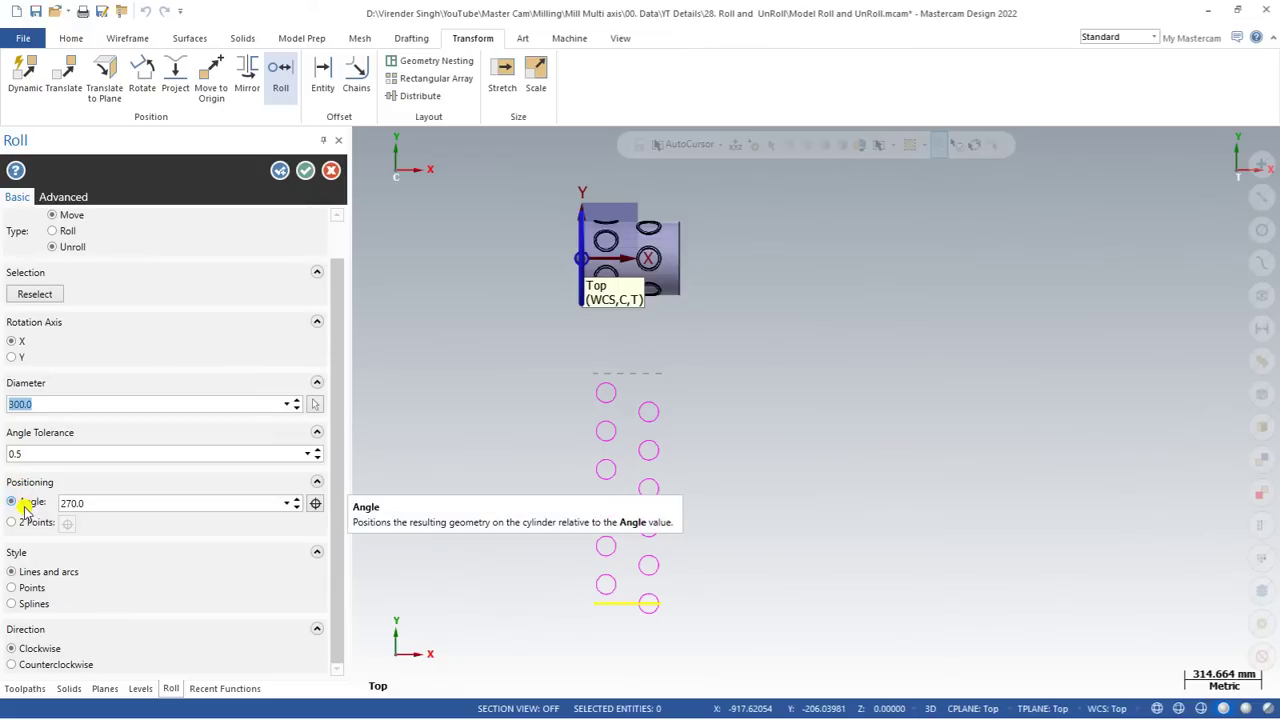
pyautogui.doubleClick(88, 502)
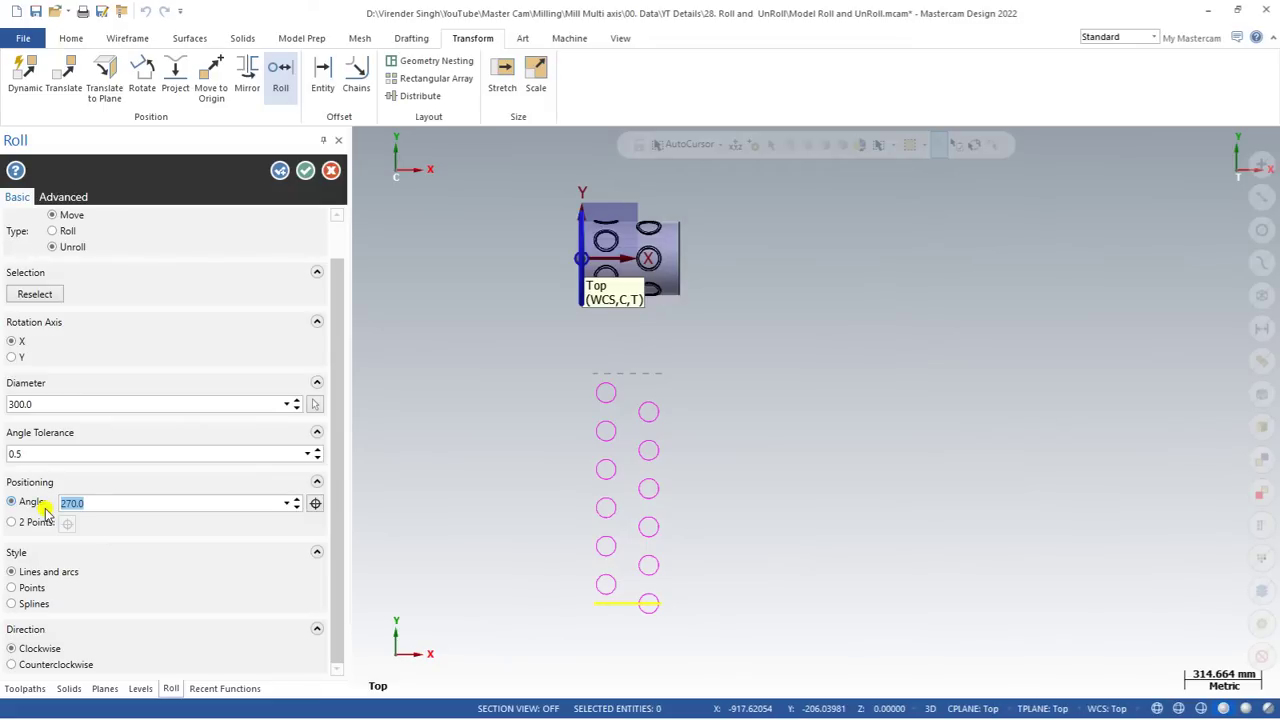
pyautogui.click(104, 502)
pyautogui.moveTo(108, 502); pyautogui.dragTo(58, 507)
pyautogui.click(95, 502)
pyautogui.click(40, 403)
pyautogui.click(306, 171)
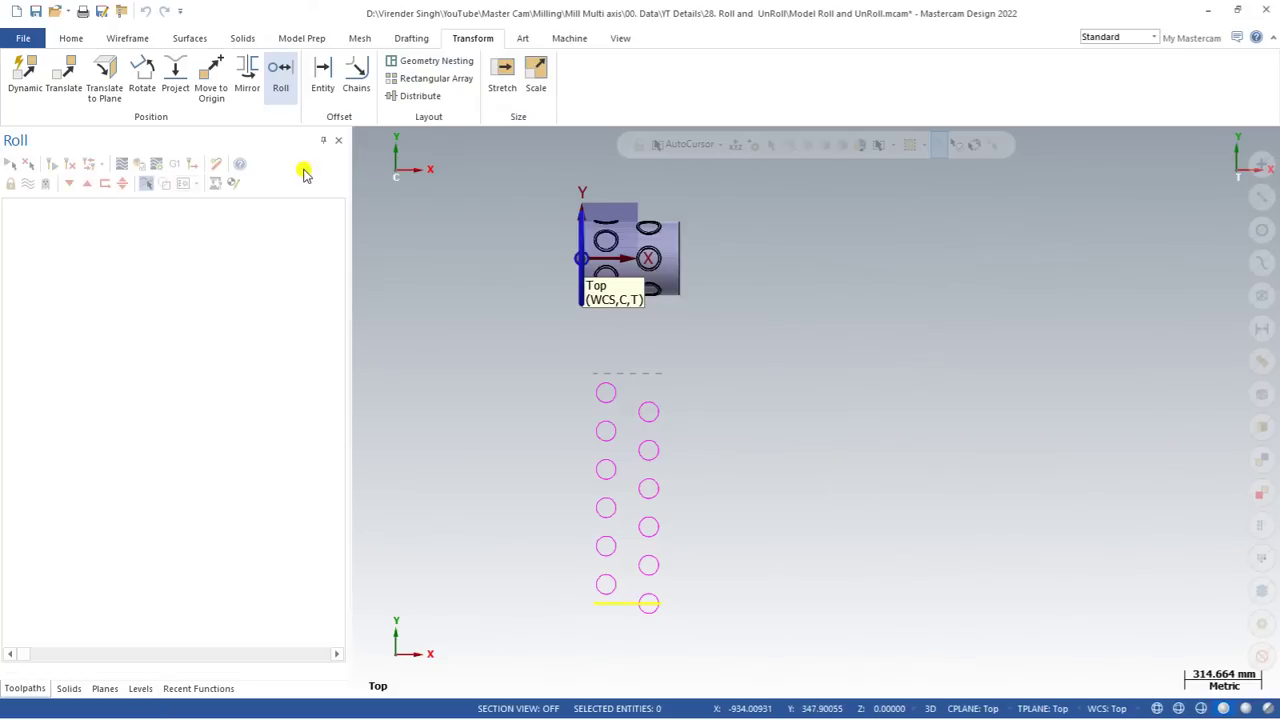
# Analyze the cylinder's outer face dynamically to check its diameter
pyautogui.scroll(4, 522, 214)
pyautogui.moveTo(528, 222); pyautogui.dragTo(537, 251, button='middle')
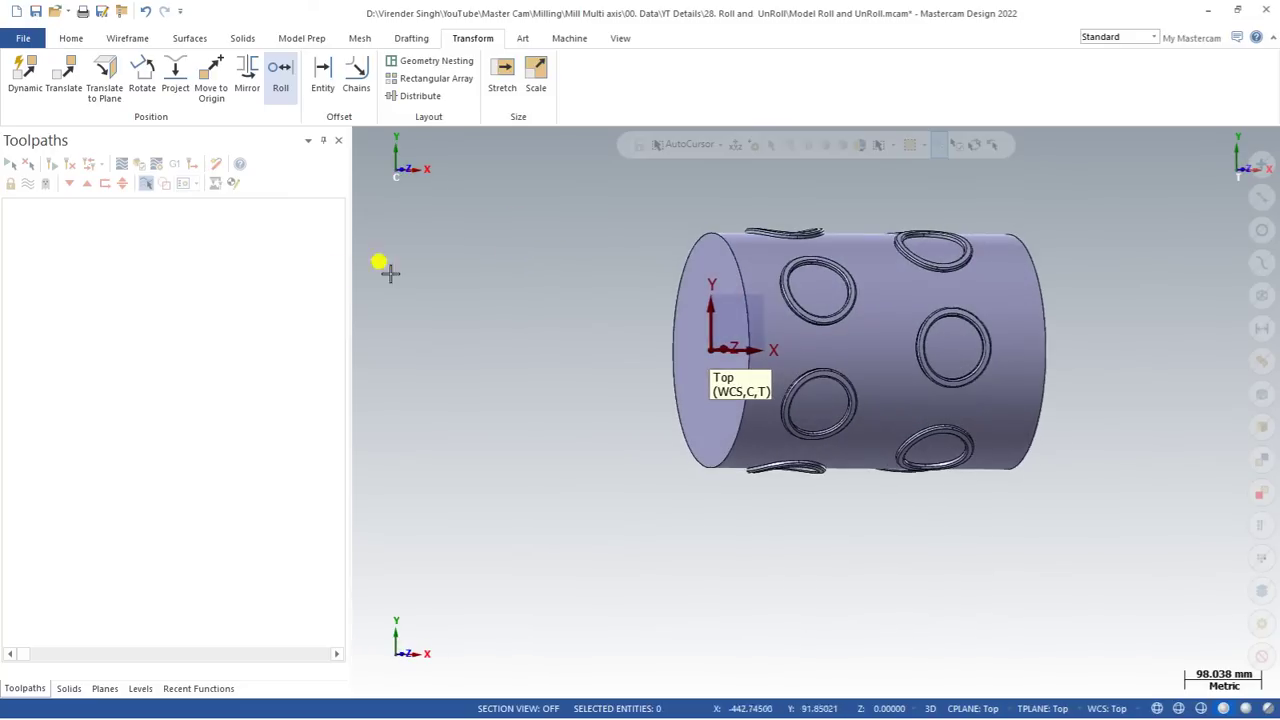
pyautogui.click(71, 38)
pyautogui.click(848, 62)
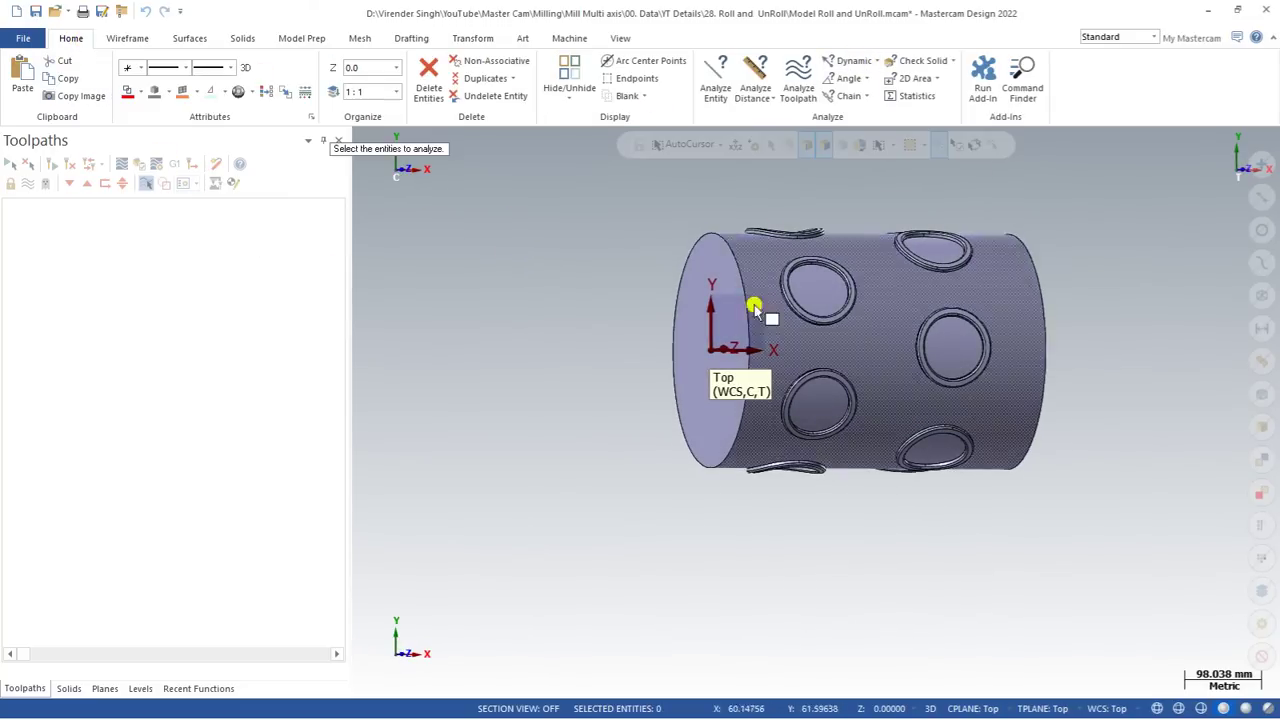
pyautogui.click(762, 250)
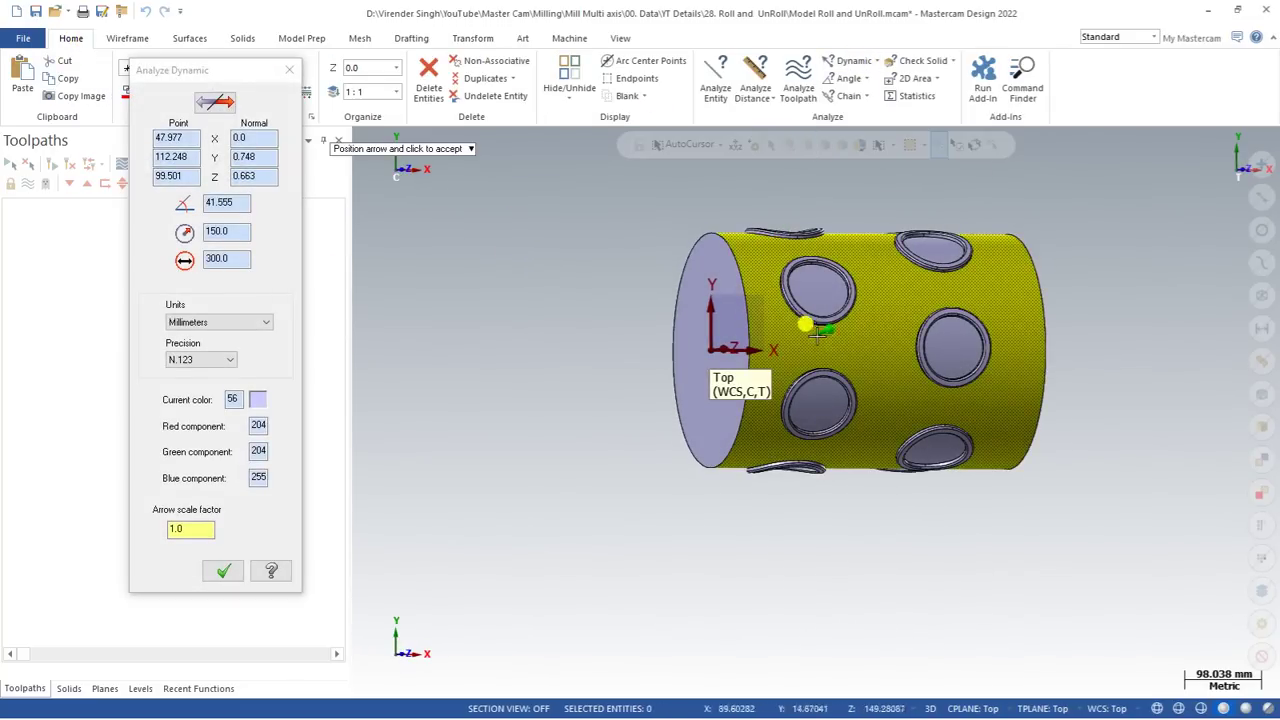
pyautogui.press('Escape')
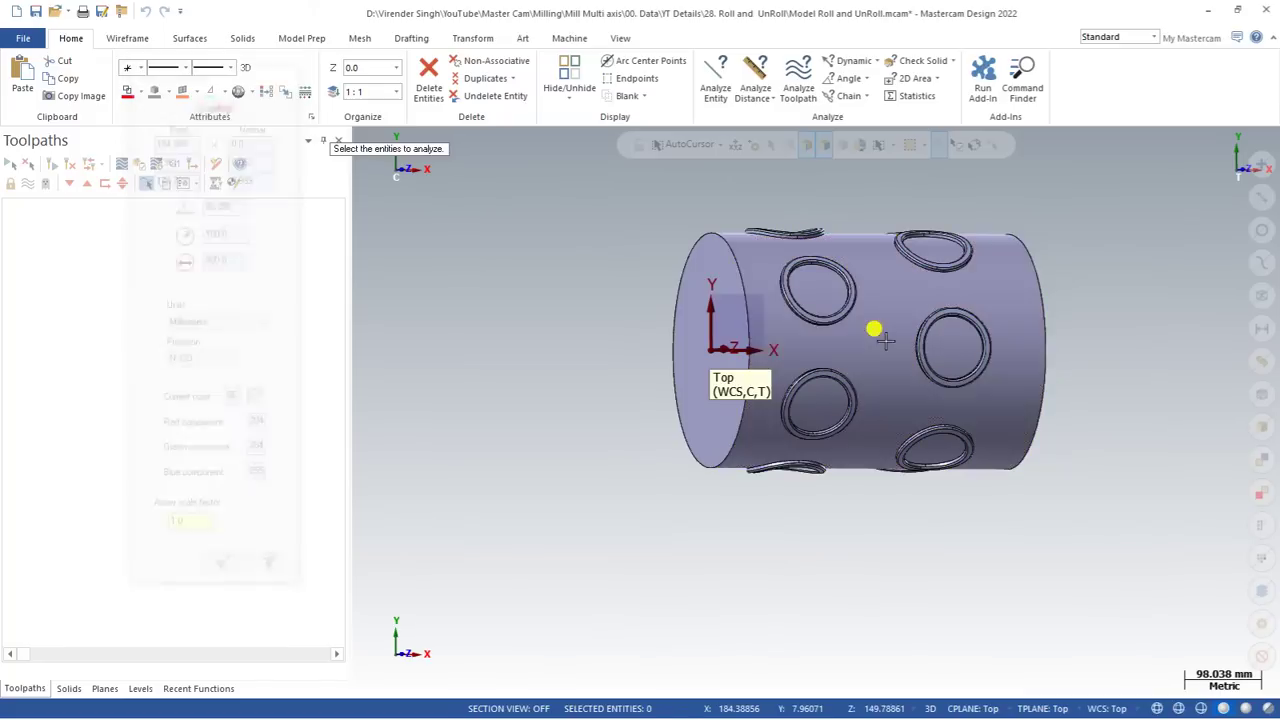
# Compare the cylinder with the unrolled ring curves and finish in the Top view with both visible
pyautogui.rightClick(557, 274)
pyautogui.click(571, 366)
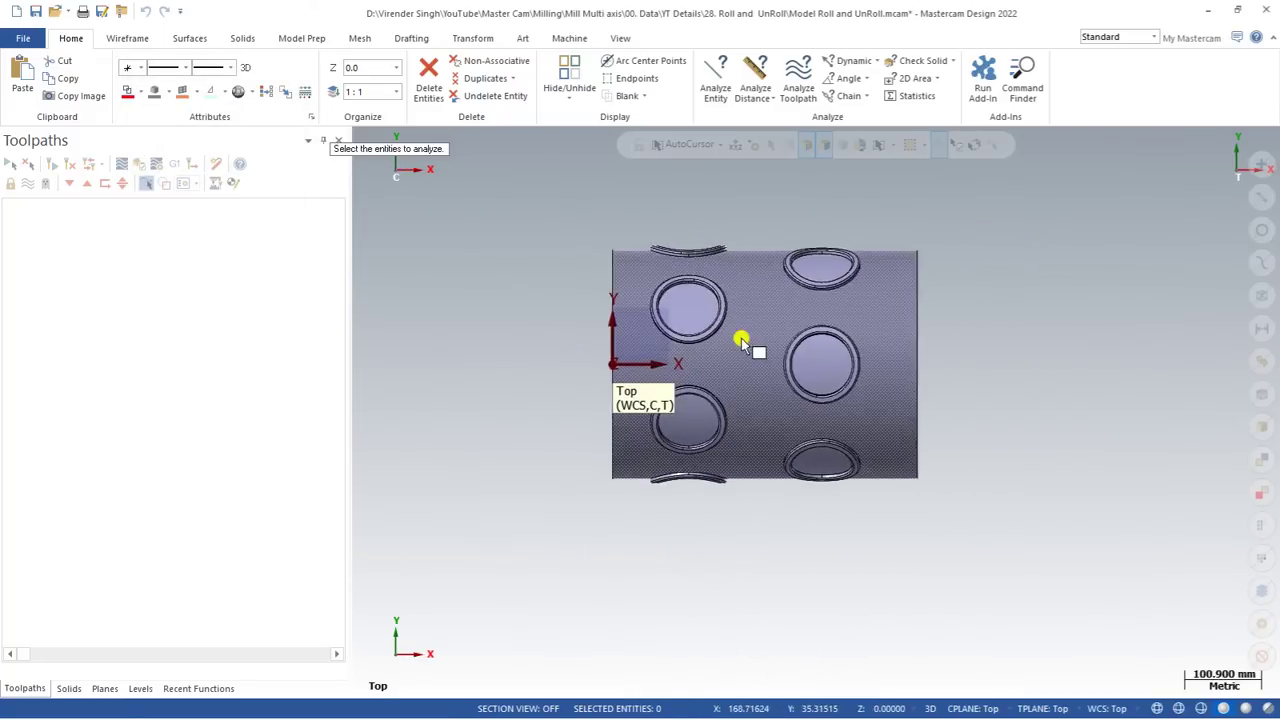
pyautogui.scroll(-2, 543, 271)
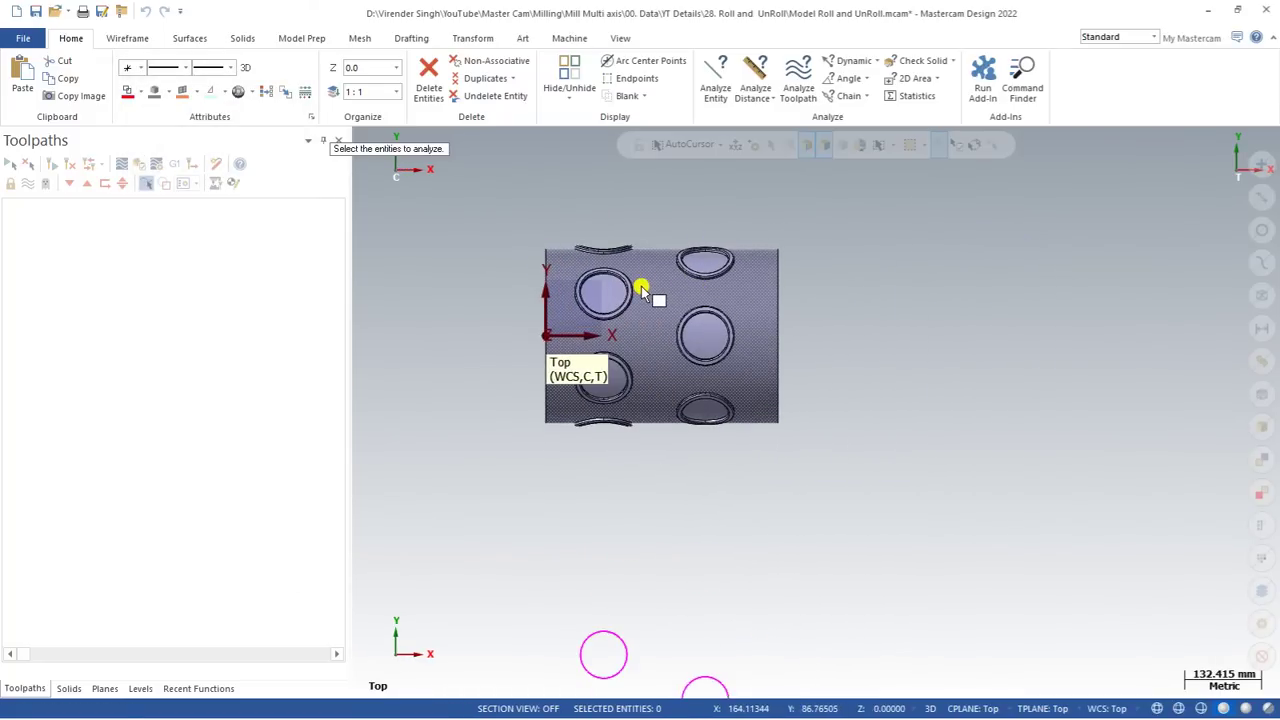
pyautogui.moveTo(641, 292)
pyautogui.mouseDown(button='middle')
pyautogui.moveTo(640, 251)
pyautogui.moveTo(654, 272)
pyautogui.mouseUp(button='middle')
pyautogui.scroll(2, 654, 272)
pyautogui.scroll(1, 654, 290)
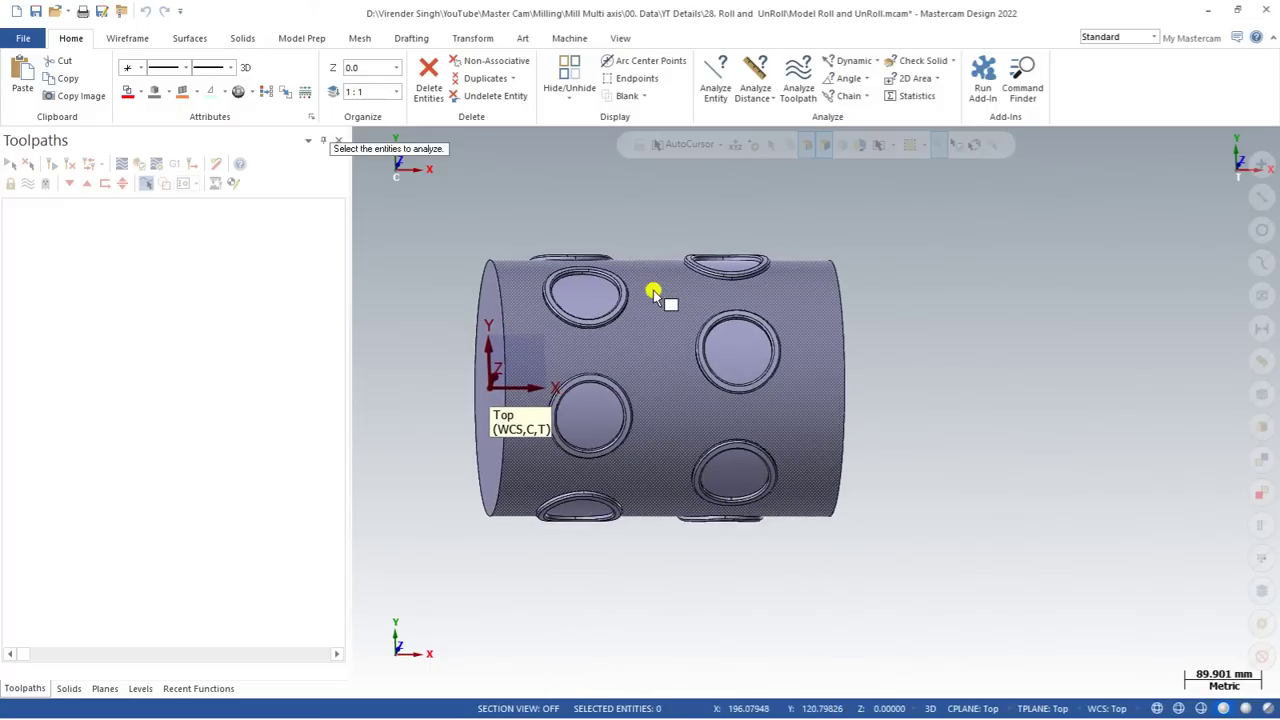
pyautogui.scroll(-4, 652, 292)
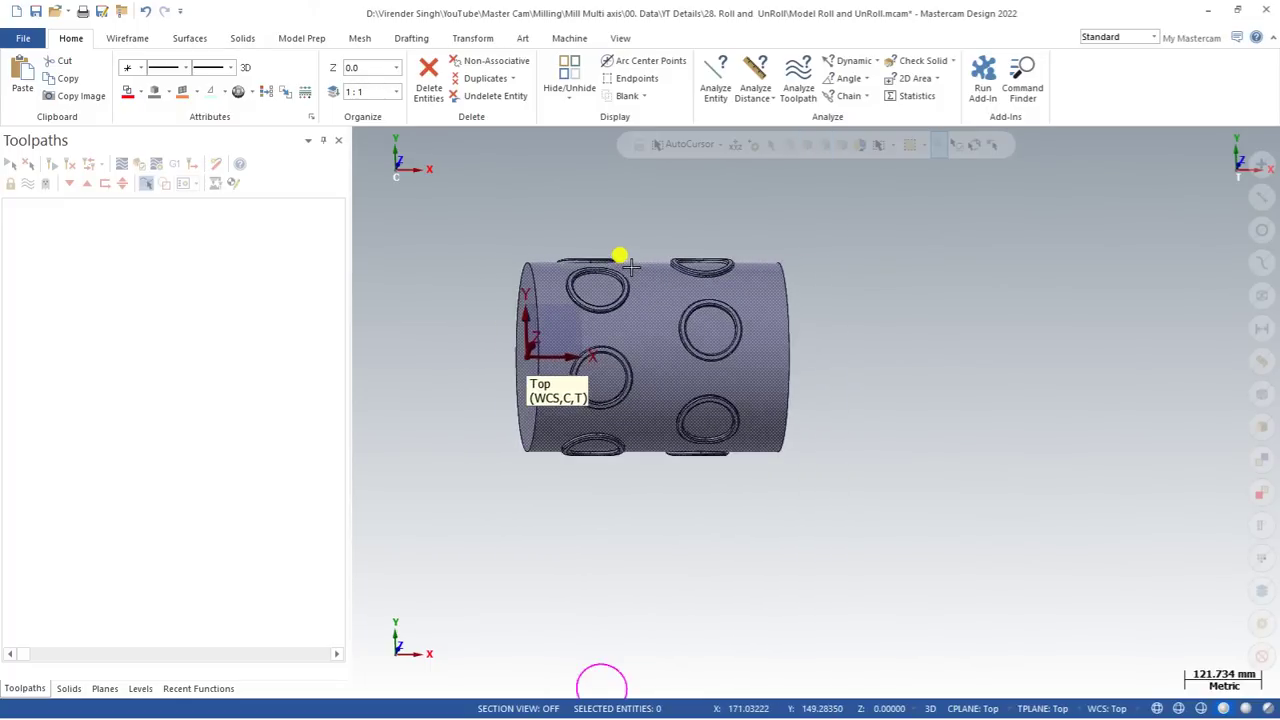
pyautogui.click(473, 40)
pyautogui.rightClick(490, 229)
pyautogui.click(513, 296)
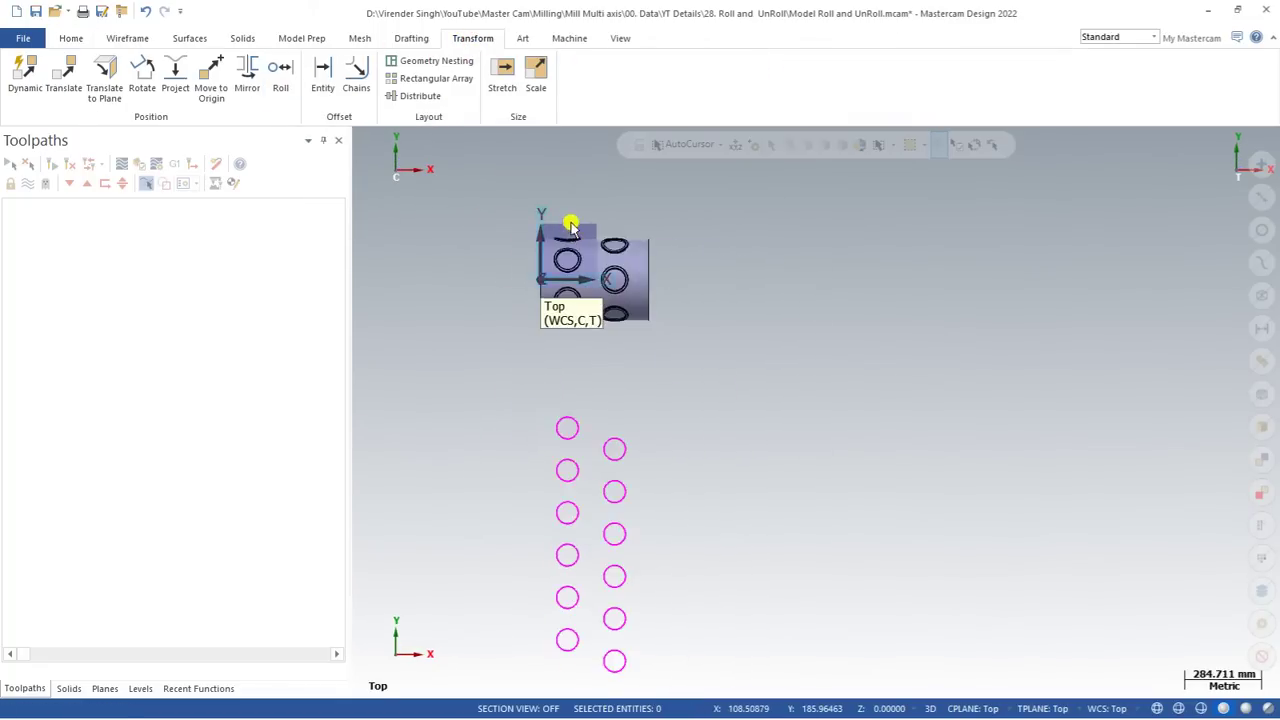
pyautogui.scroll(-1, 537, 319)
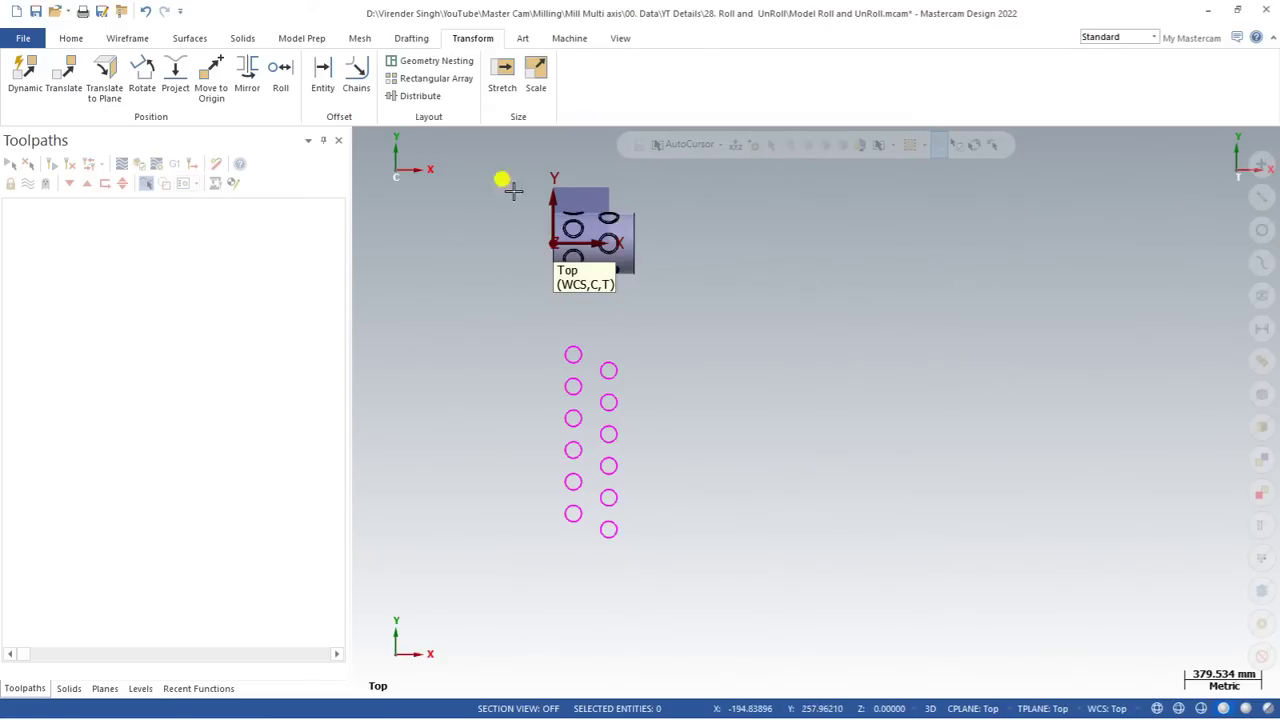
# Add the default mill machine for the toolpaths
pyautogui.click(569, 37)
pyautogui.click(23, 86)
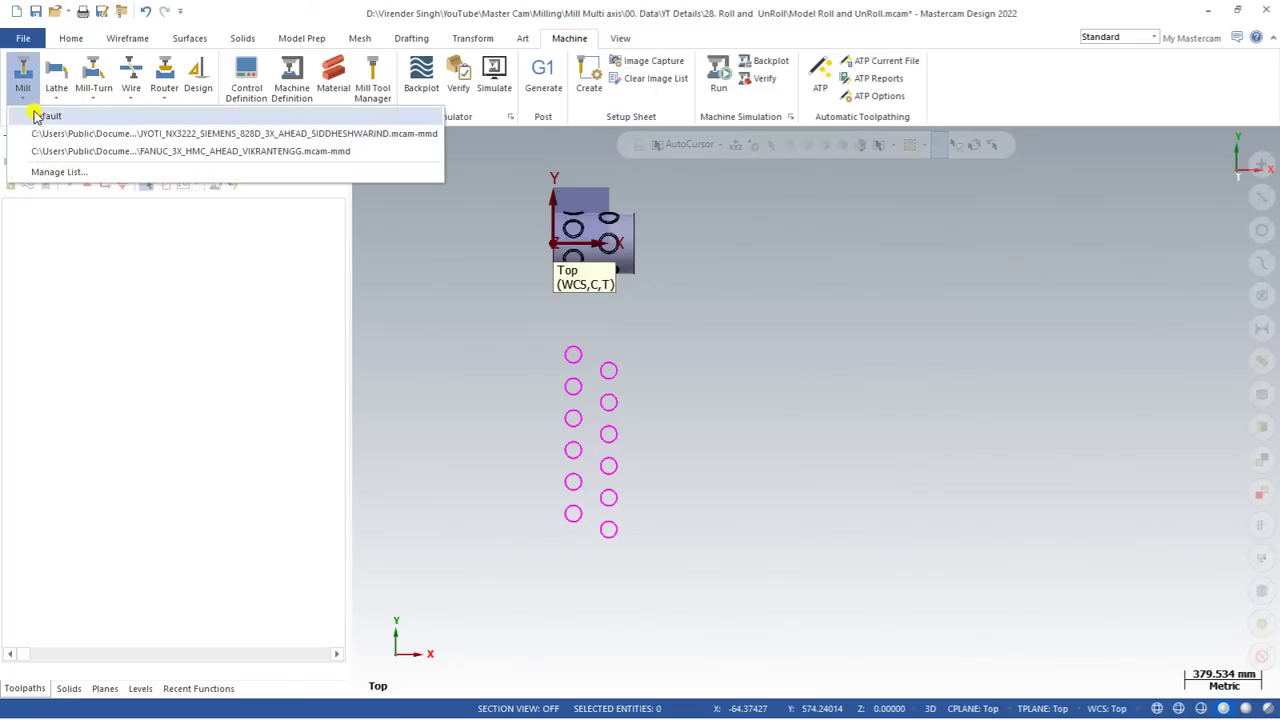
pyautogui.click(38, 114)
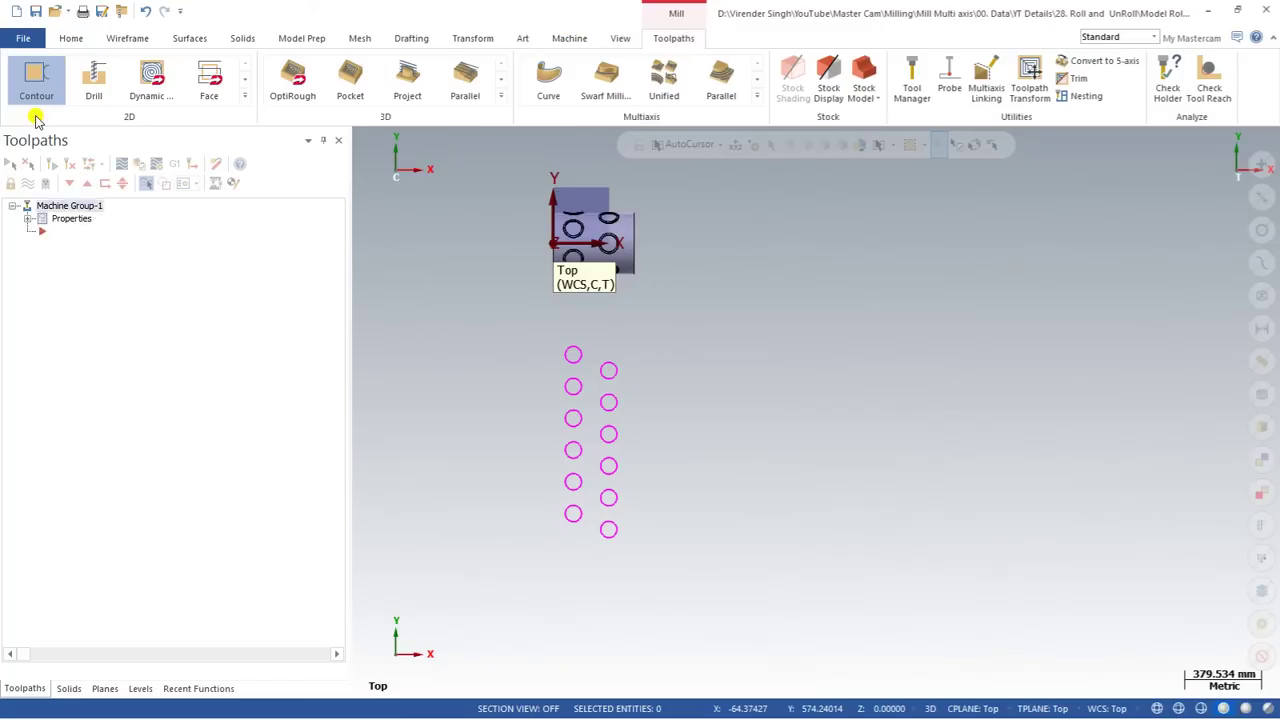
# Start a 2D Area Mill toolpath and window-select all unrolled circles as its machining regions
pyautogui.click(244, 95)
pyautogui.click(206, 140)
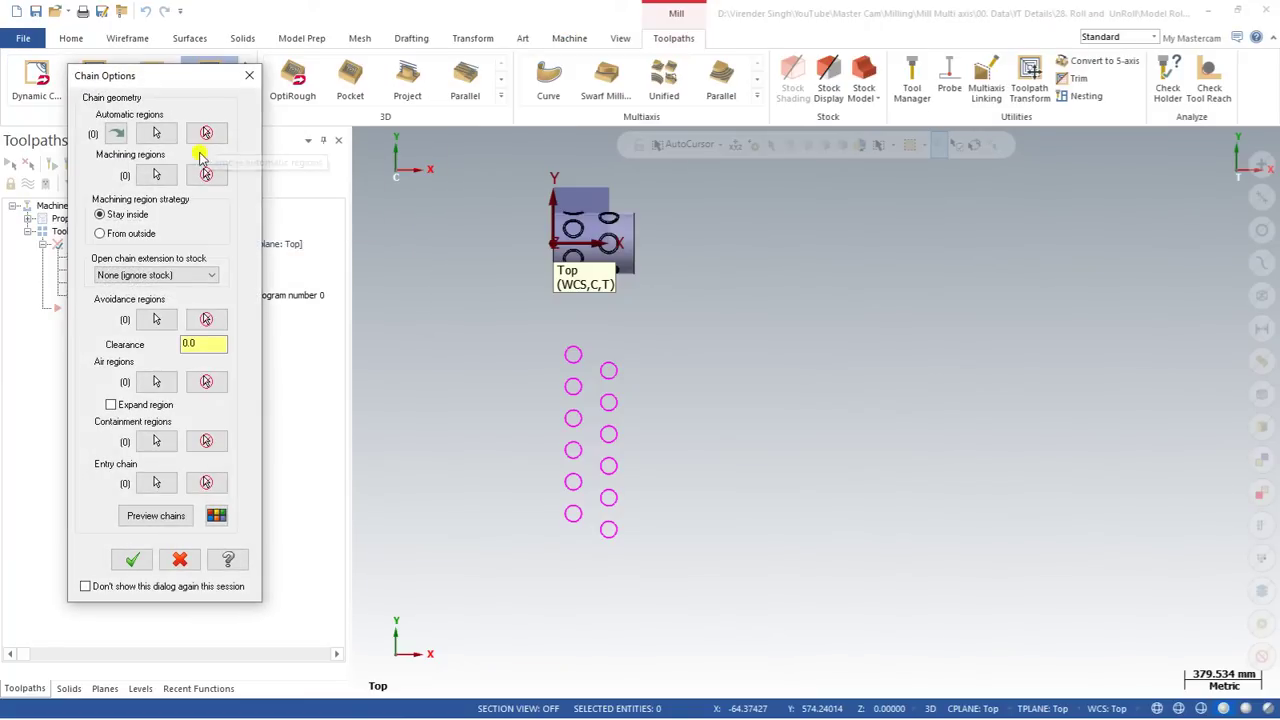
pyautogui.click(153, 177)
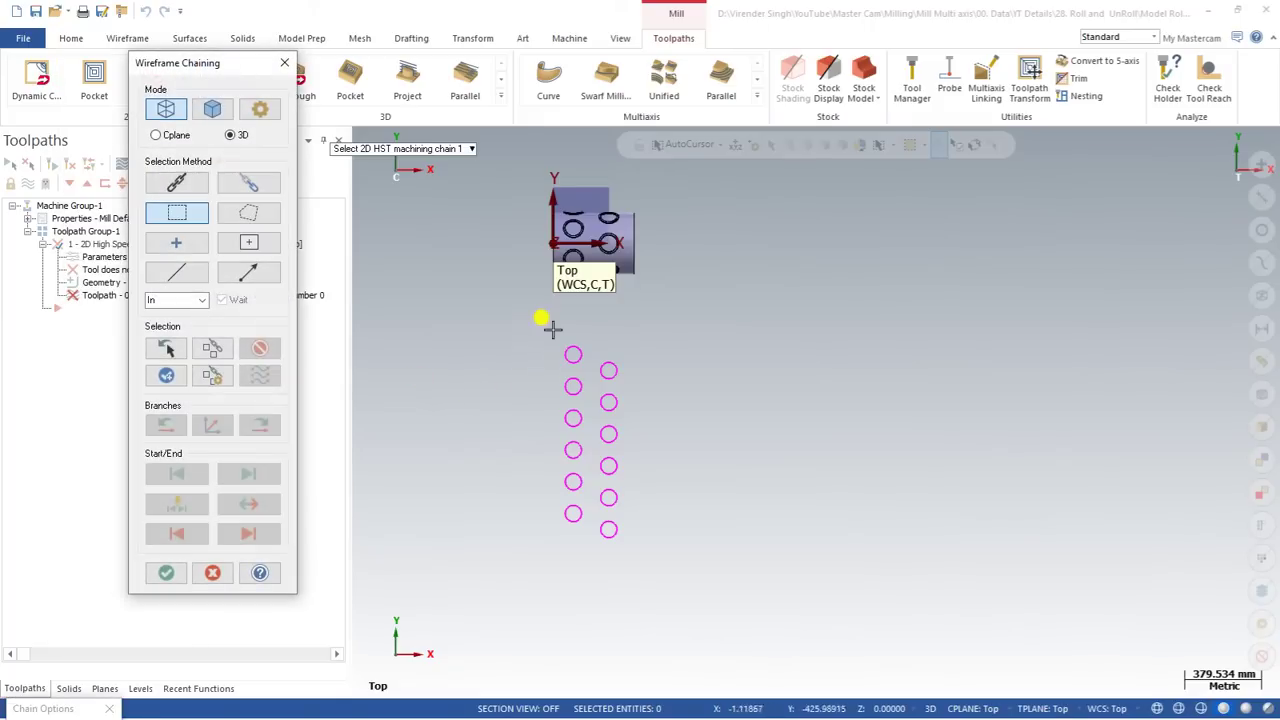
pyautogui.click(174, 216)
pyautogui.moveTo(514, 326)
pyautogui.mouseDown()
pyautogui.moveTo(648, 572)
pyautogui.moveTo(673, 573)
pyautogui.mouseUp()
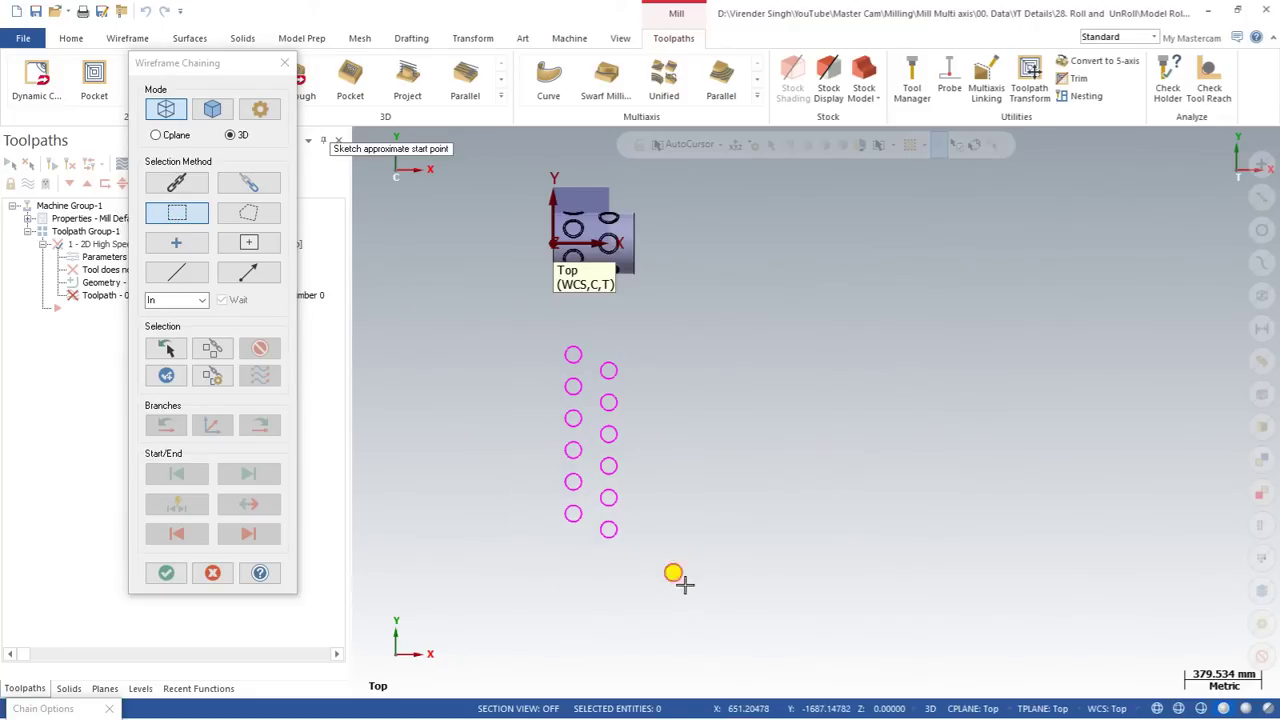
pyautogui.click(673, 573)
pyautogui.click(166, 572)
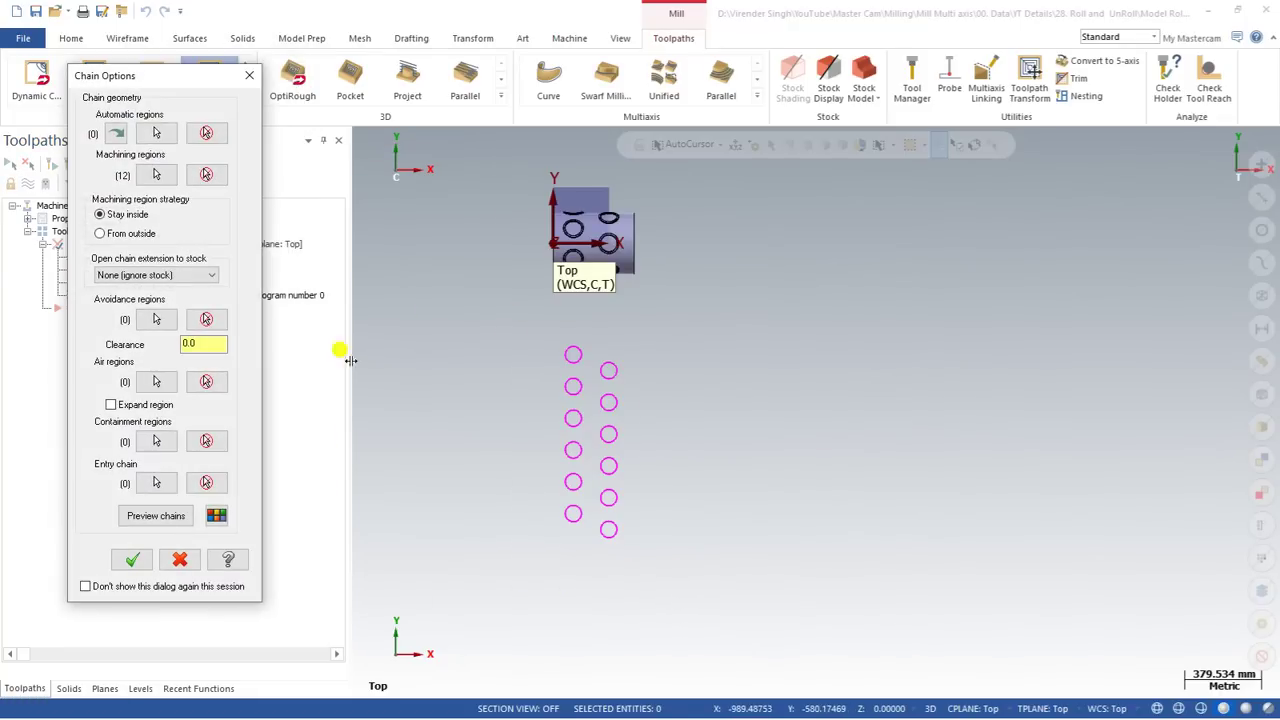
pyautogui.click(132, 559)
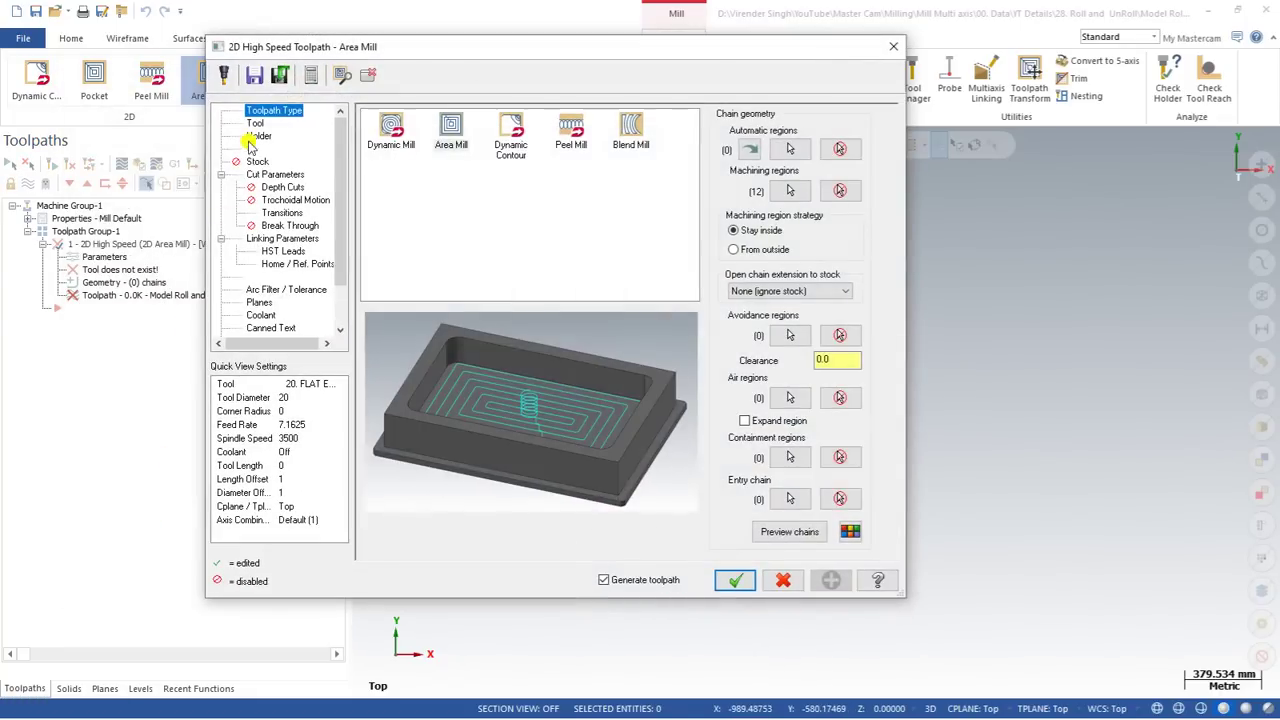
# Choose the 12 mm flat end mill from the tool library for the Area Mill toolpath
pyautogui.click(255, 123)
pyautogui.click(385, 371)
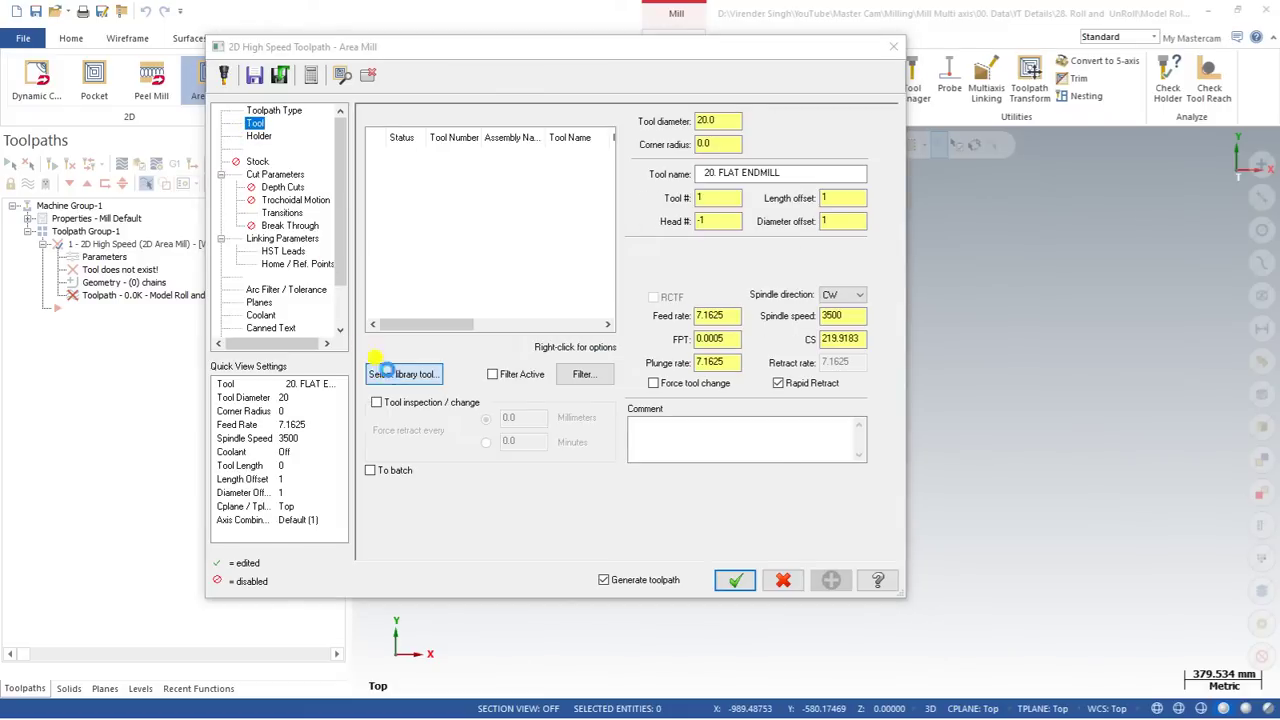
pyautogui.doubleClick(464, 287)
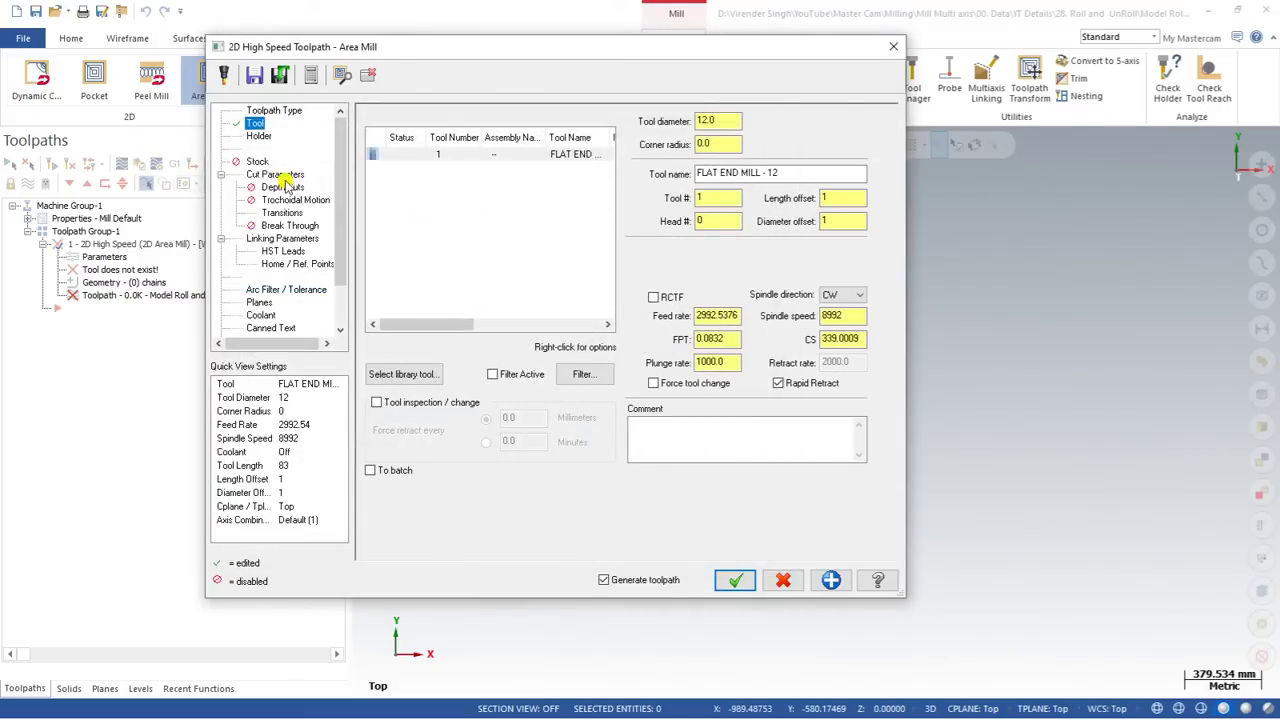
# Set the clearance to 50 mm, make clearance, retract and top of stock incremental, and generate the Area Mill toolpath
pyautogui.click(280, 238)
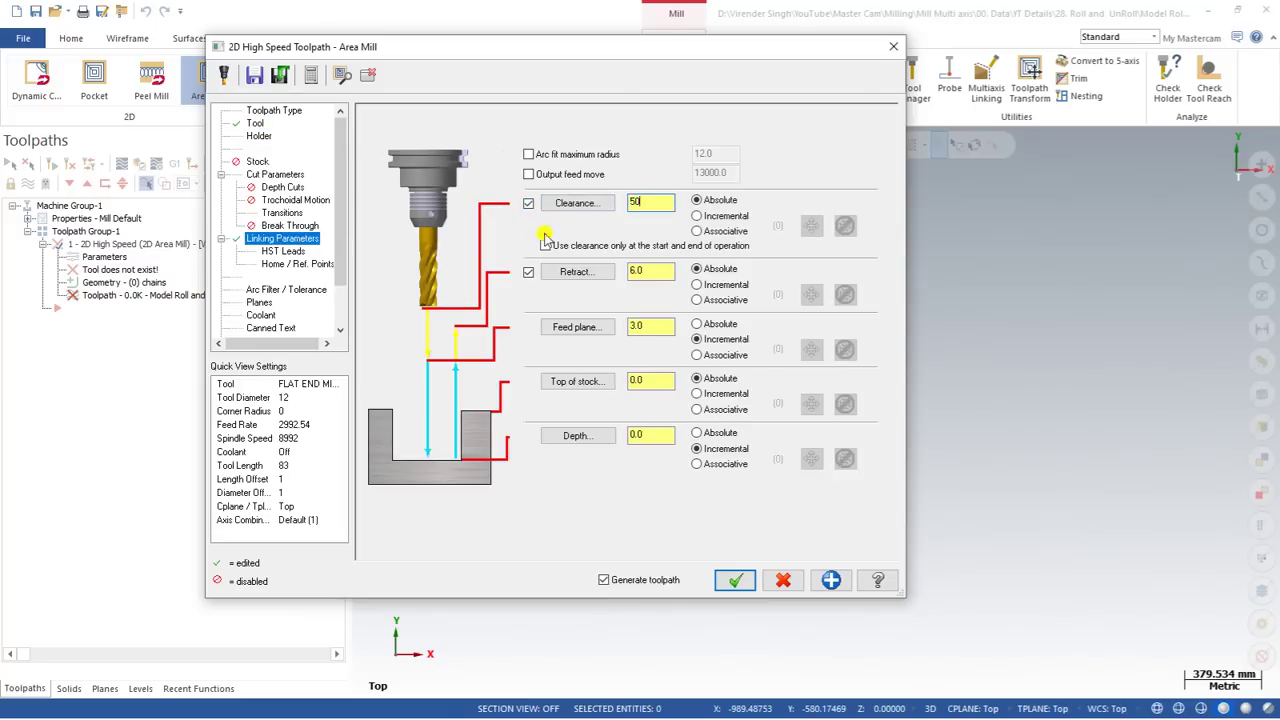
pyautogui.click(697, 216)
pyautogui.click(697, 285)
pyautogui.click(697, 393)
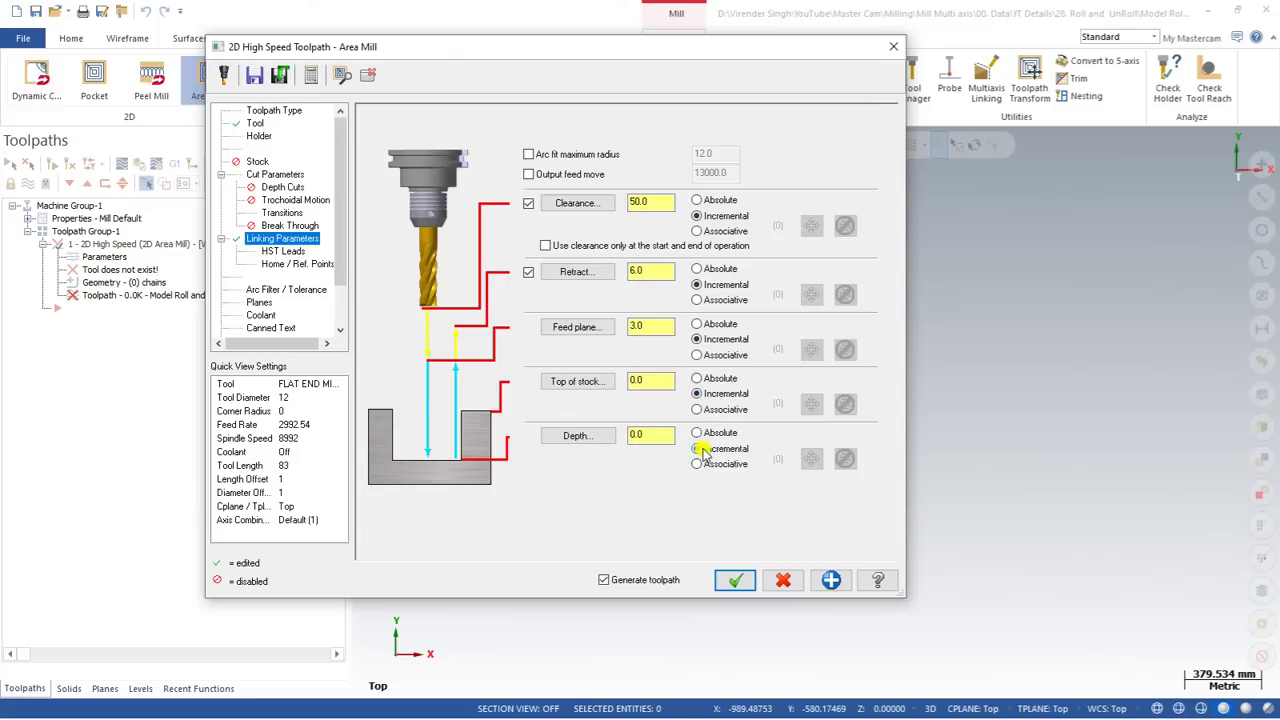
pyautogui.click(697, 448)
pyautogui.scroll(-2, 320, 312)
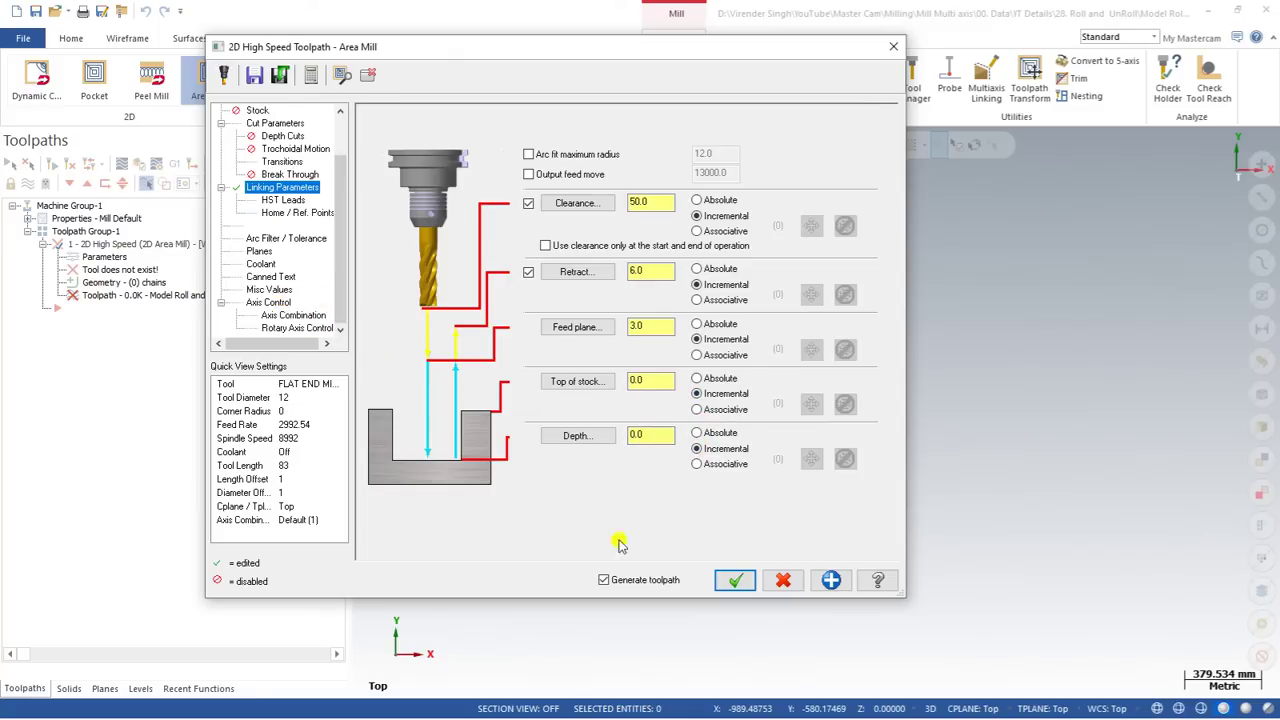
pyautogui.click(735, 580)
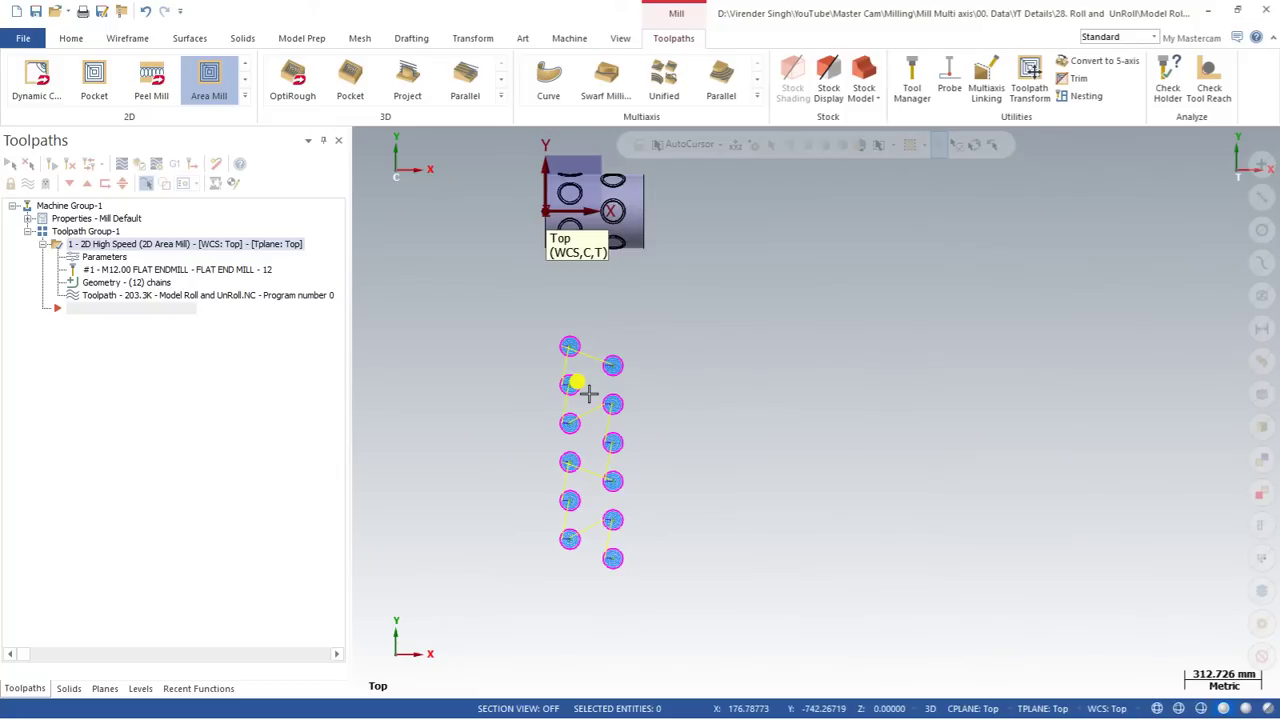
# Examine the Area Mill toolpath on the flat circles and its position relative to the cylinder
pyautogui.moveTo(606, 377); pyautogui.dragTo(549, 443, button='middle')
pyautogui.scroll(4, 549, 443)
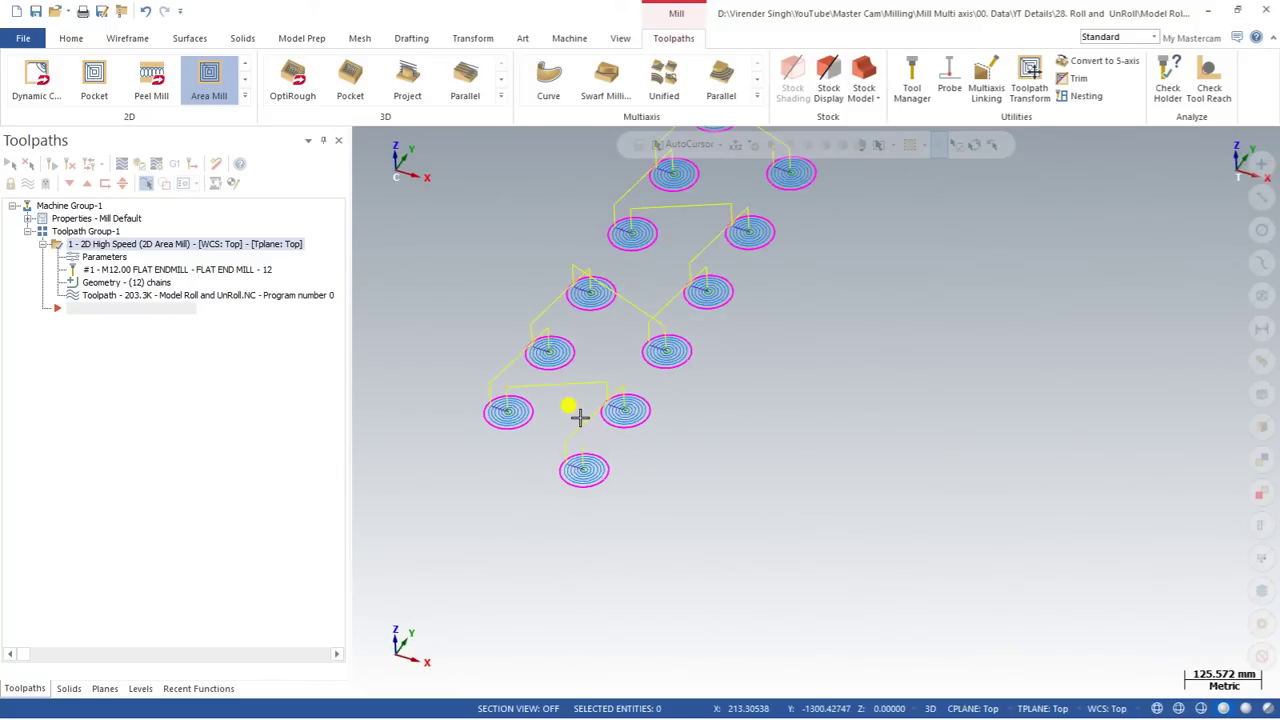
pyautogui.scroll(2, 578, 415)
pyautogui.scroll(-1, 549, 466)
pyautogui.scroll(-2, 723, 271)
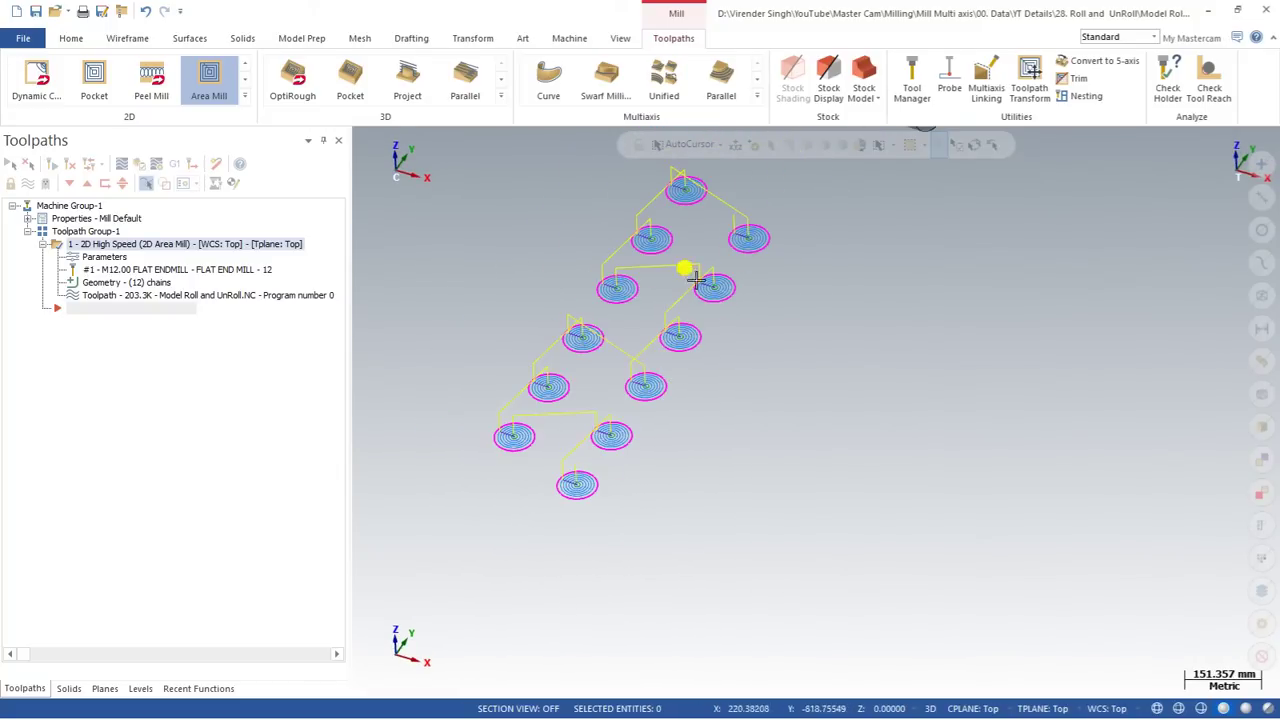
pyautogui.rightClick(443, 351)
pyautogui.click(474, 437)
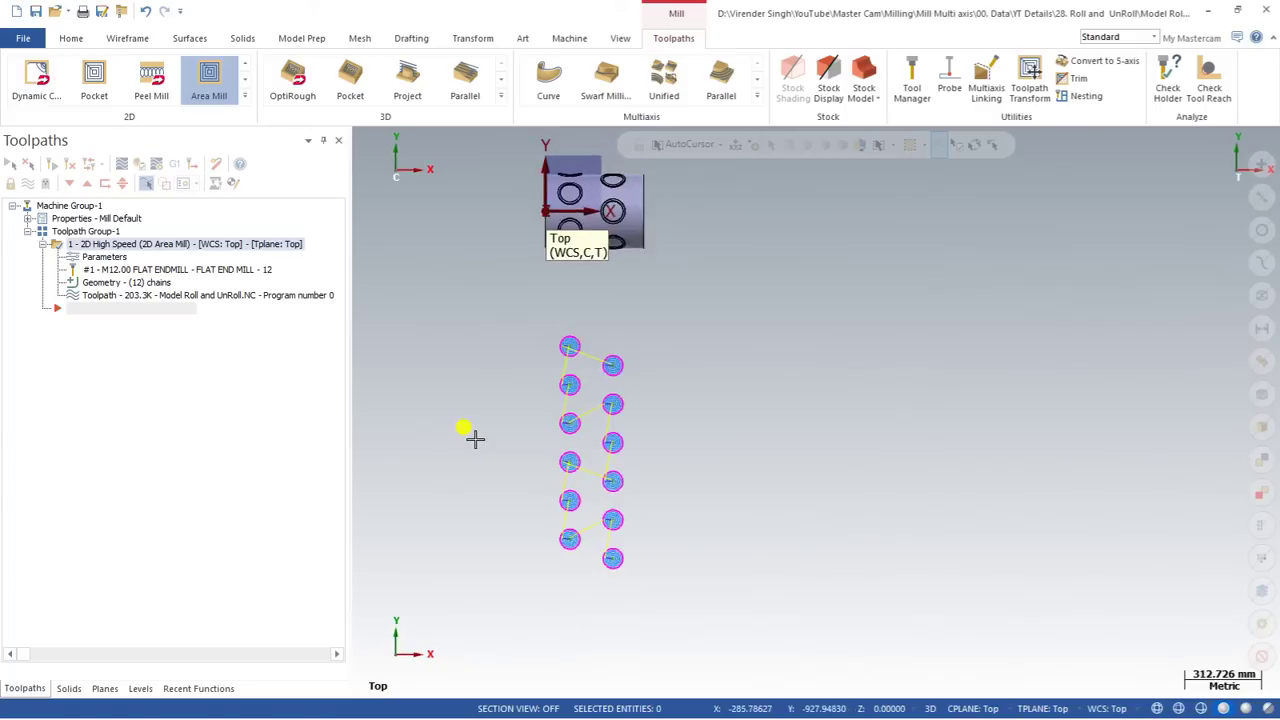
pyautogui.scroll(1, 529, 366)
pyautogui.moveTo(529, 366); pyautogui.dragTo(500, 302, button='middle')
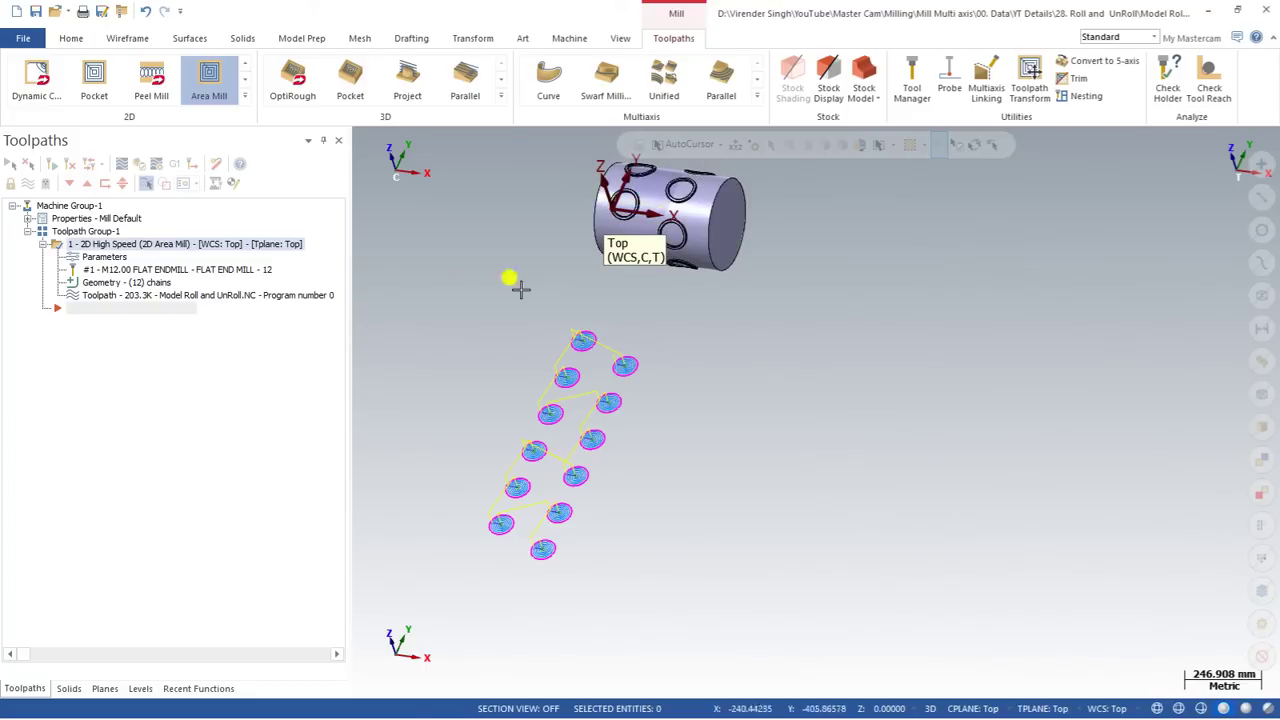
pyautogui.scroll(1, 475, 305)
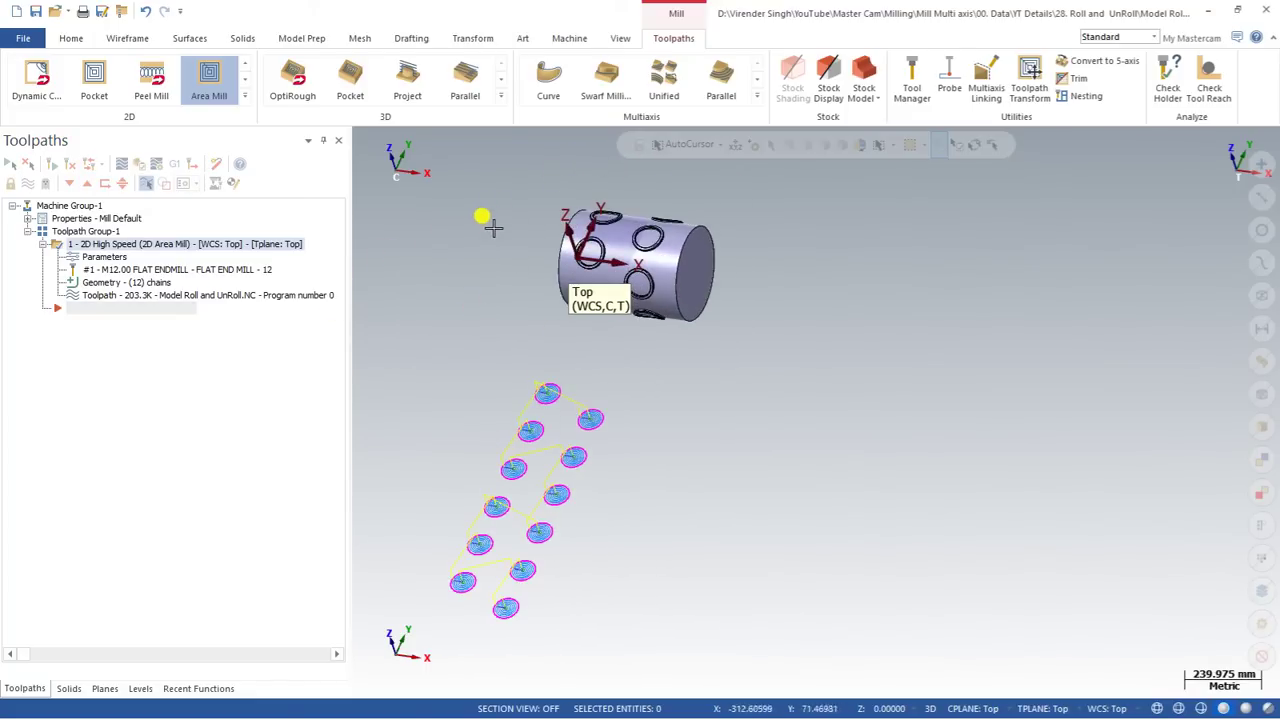
# Set the rotation type in the Area Mill toolpath's rotary axis control to Axis substitution
pyautogui.click(108, 258)
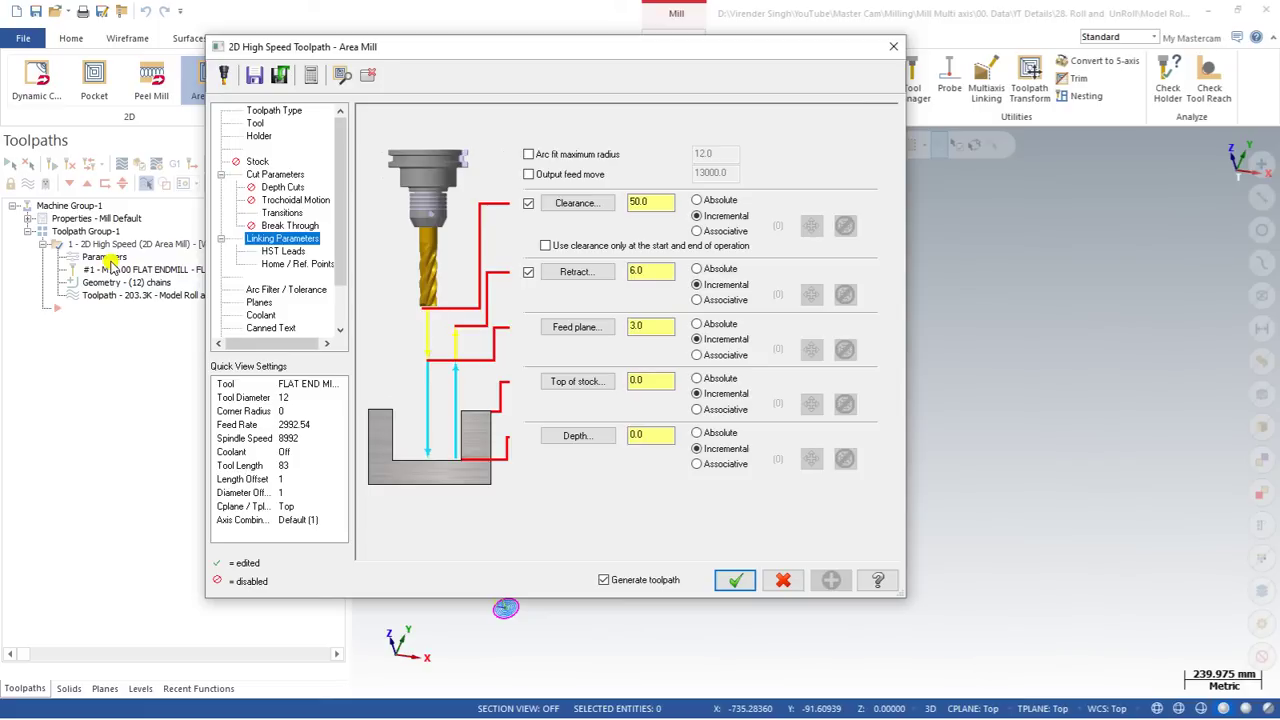
pyautogui.scroll(-2, 305, 300)
pyautogui.click(260, 314)
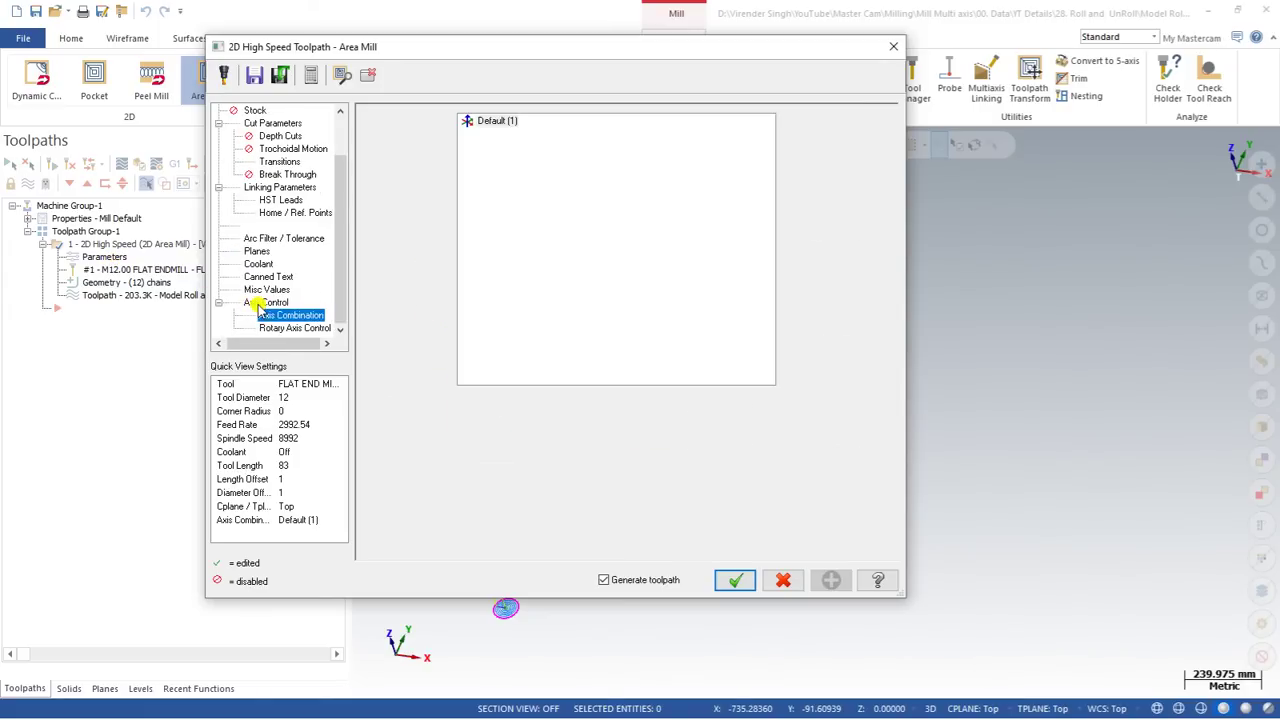
pyautogui.click(283, 328)
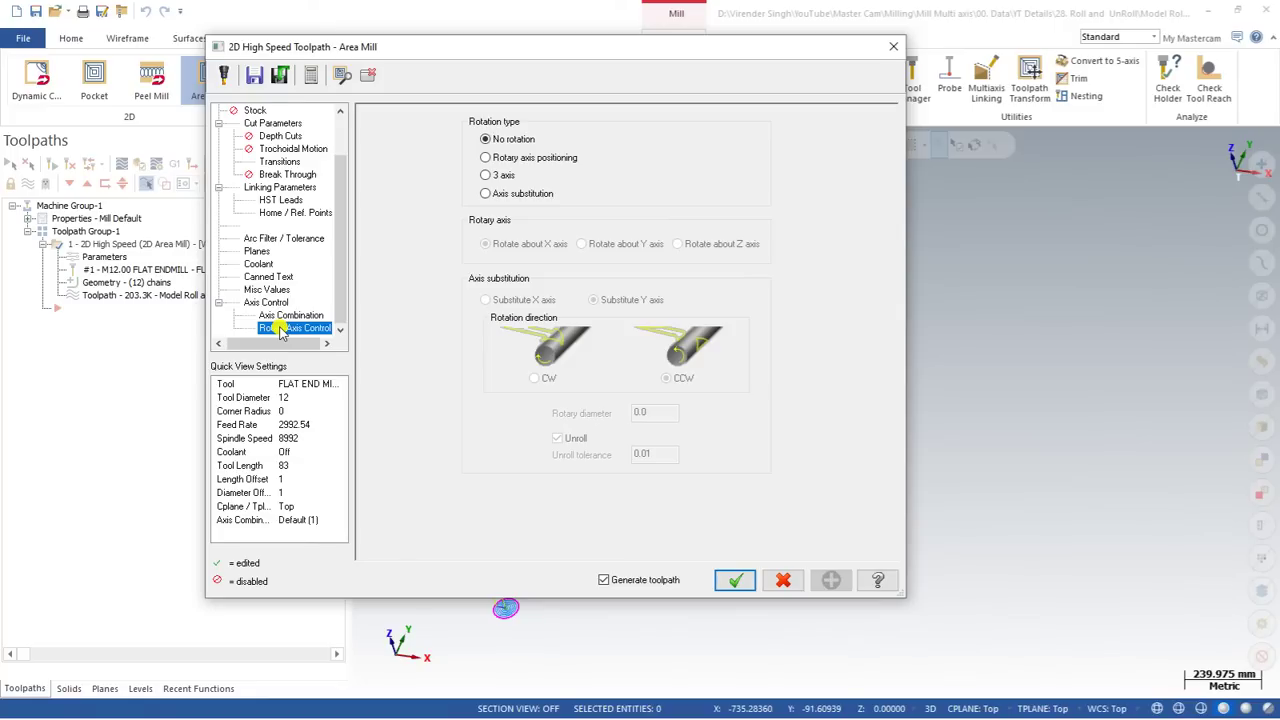
pyautogui.click(489, 176)
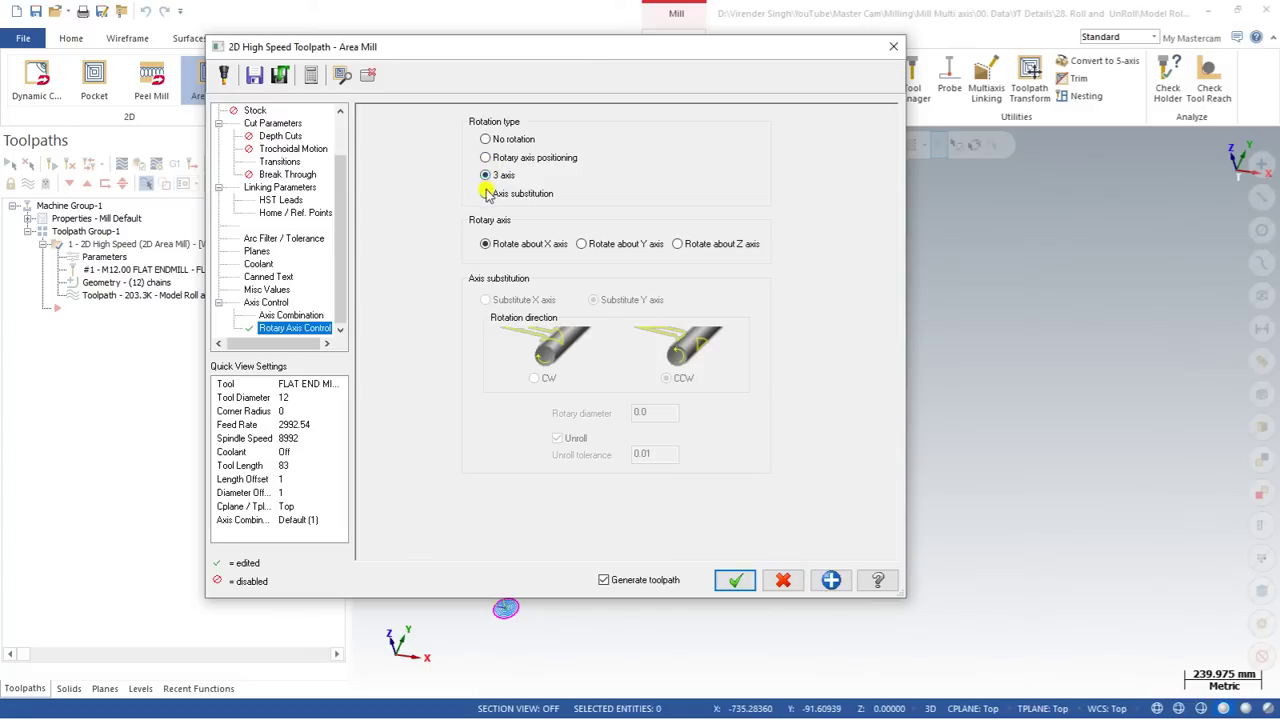
pyautogui.click(486, 193)
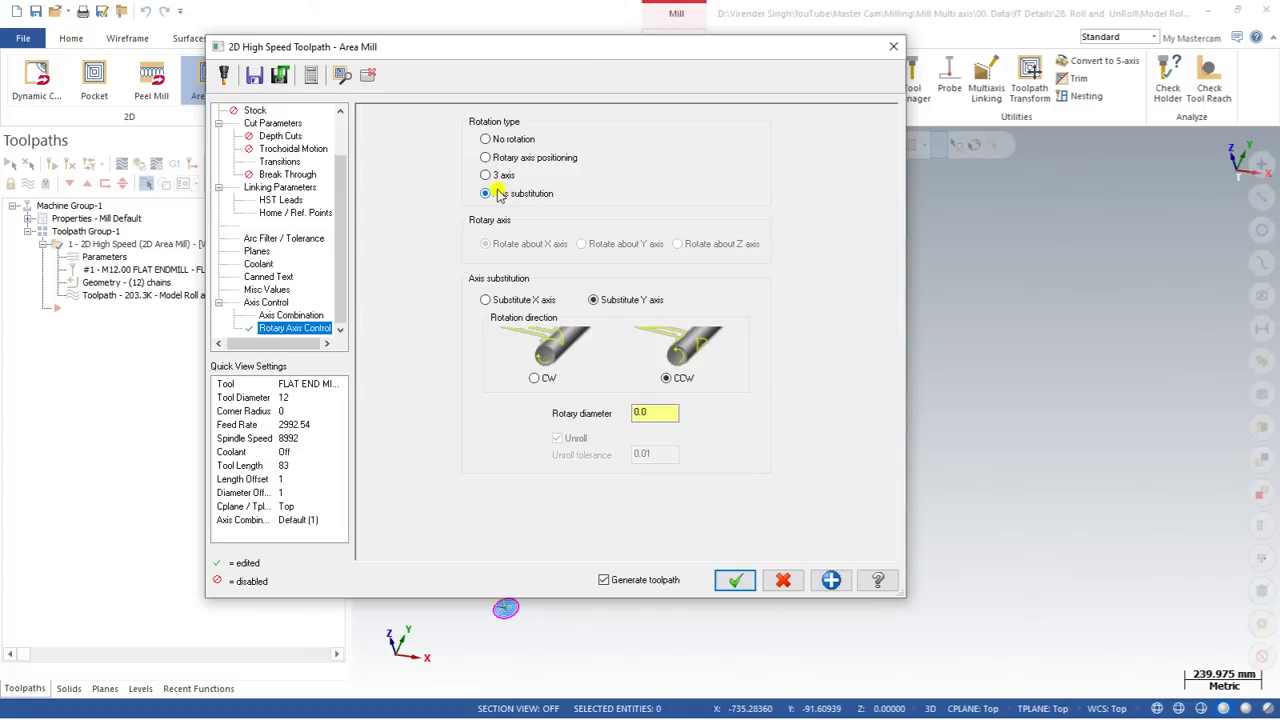
# Substitute the Y axis with clockwise rotation and a rotary diameter of 300 mm, and regenerate the Area Mill toolpath
pyautogui.click(594, 300)
pyautogui.doubleClick(651, 411)
pyautogui.write('30')
pyautogui.click(734, 579)
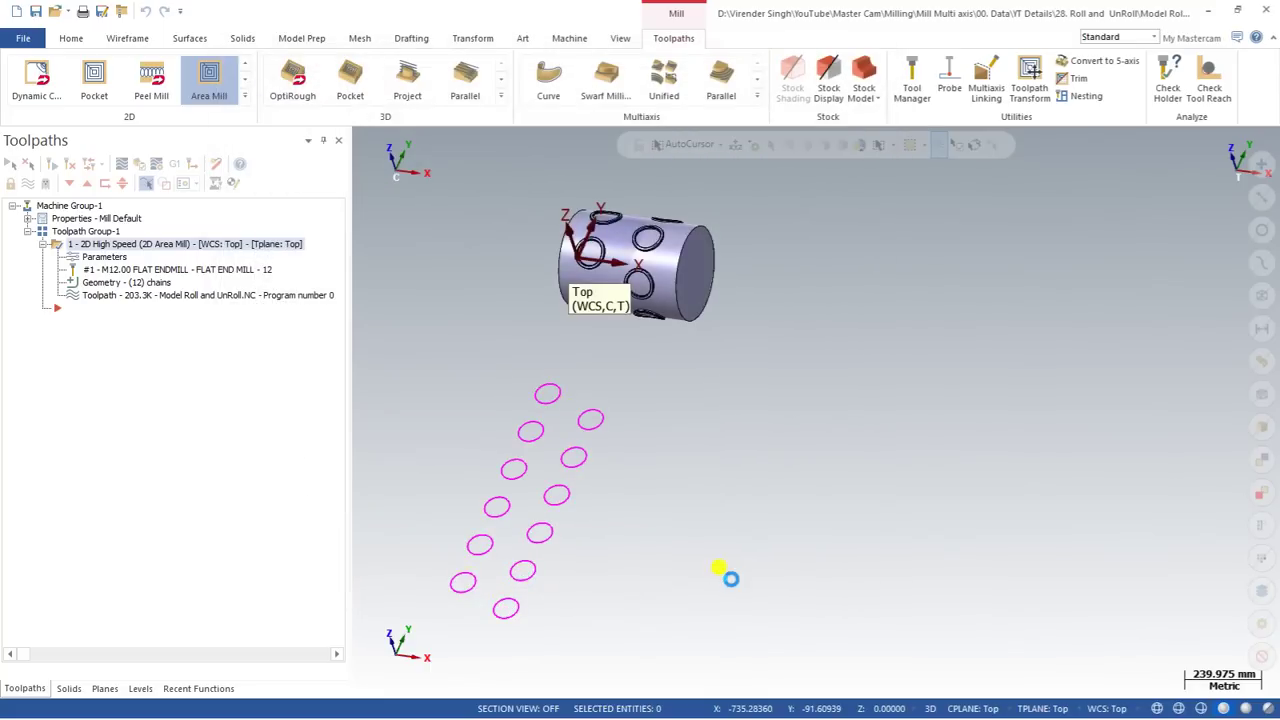
# Inspect the wrapped toolpath on the cylinder's rings and backplot its tool motion
pyautogui.scroll(4, 625, 272)
pyautogui.moveTo(628, 276); pyautogui.dragTo(600, 196, button='middle')
pyautogui.scroll(3, 616, 245)
pyautogui.moveTo(616, 245); pyautogui.dragTo(600, 183, button='middle')
pyautogui.scroll(3, 529, 177)
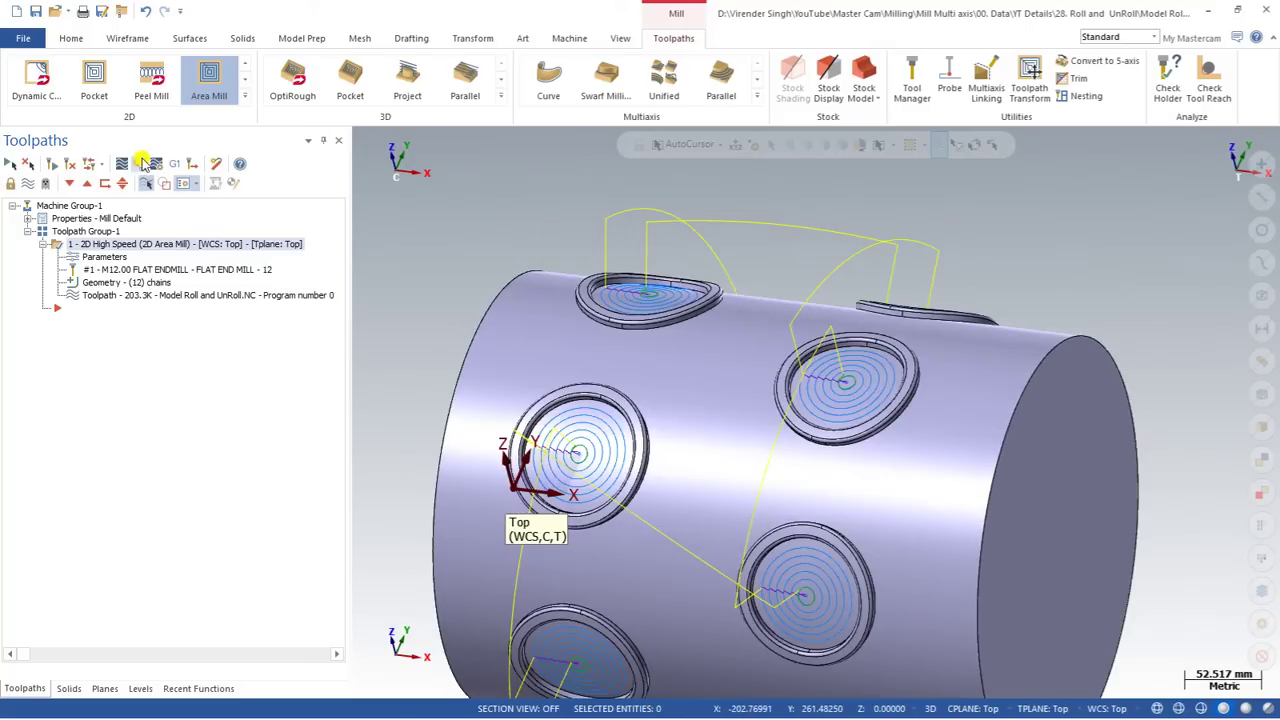
pyautogui.click(144, 162)
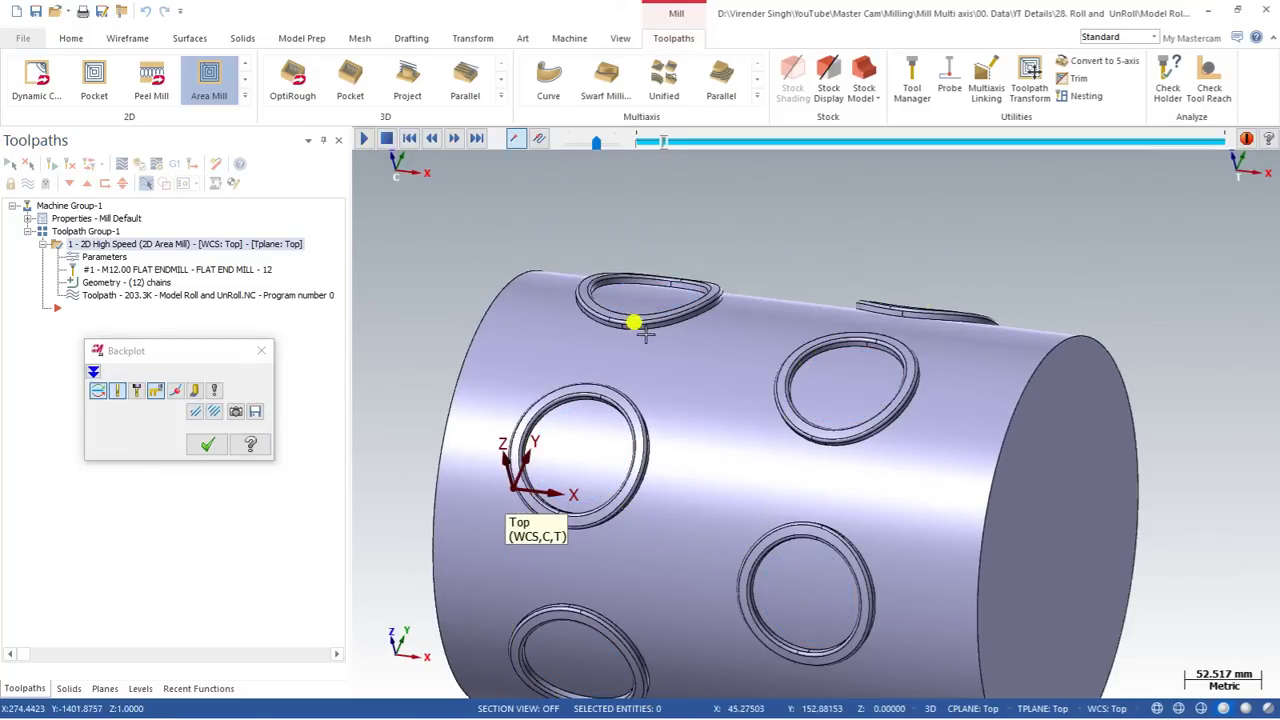
pyautogui.scroll(-4, 634, 322)
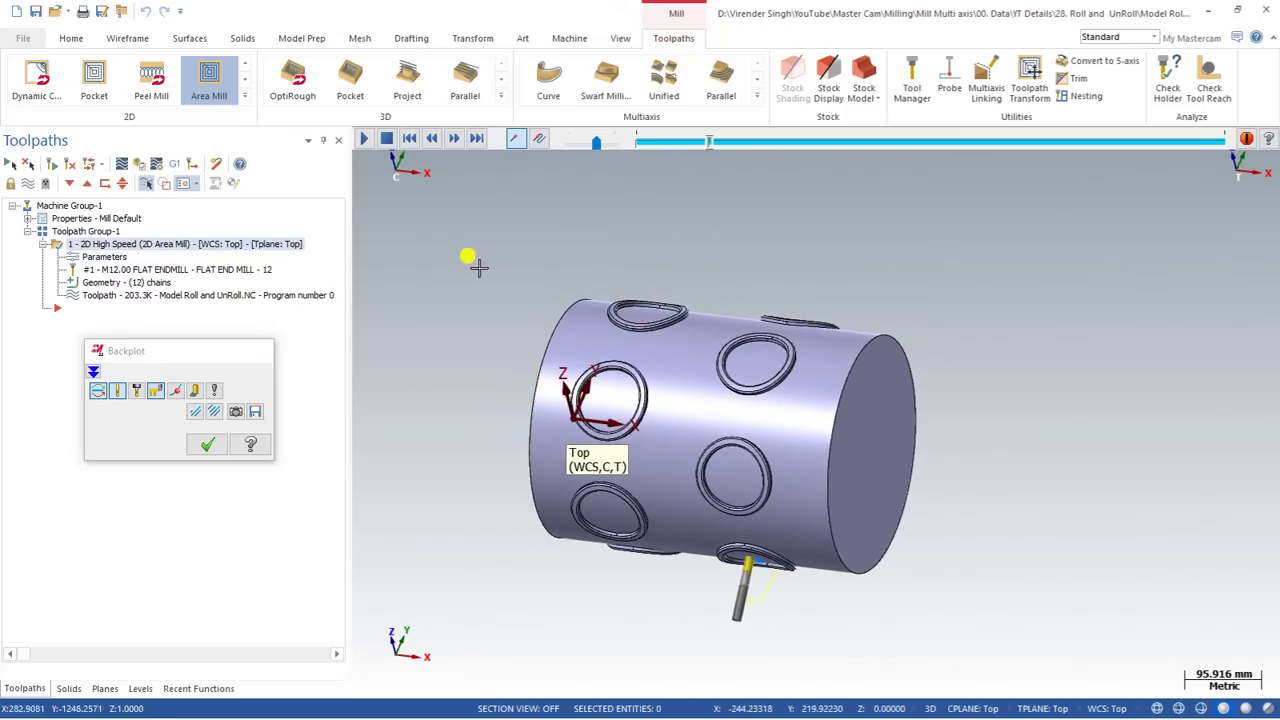
pyautogui.press('Escape')
# Restart the backplot and enable Simulate Rotary Axis in its options
pyautogui.click(144, 162)
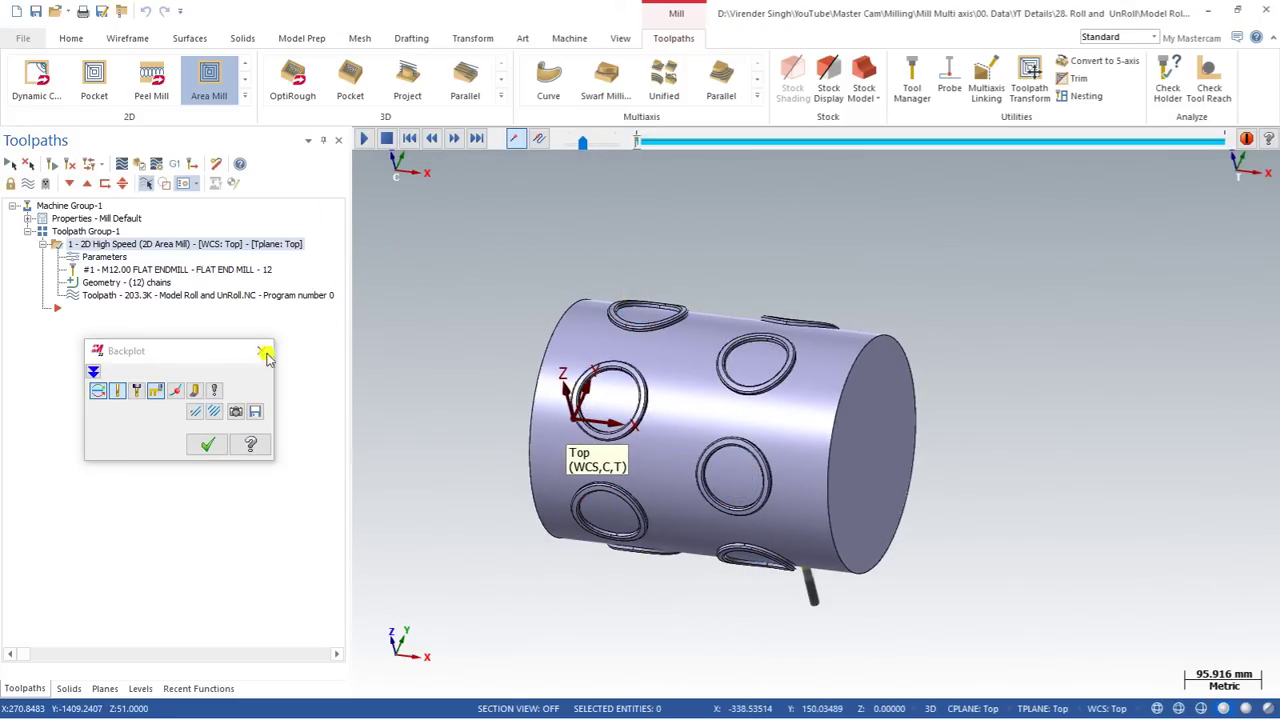
pyautogui.click(213, 390)
pyautogui.click(56, 492)
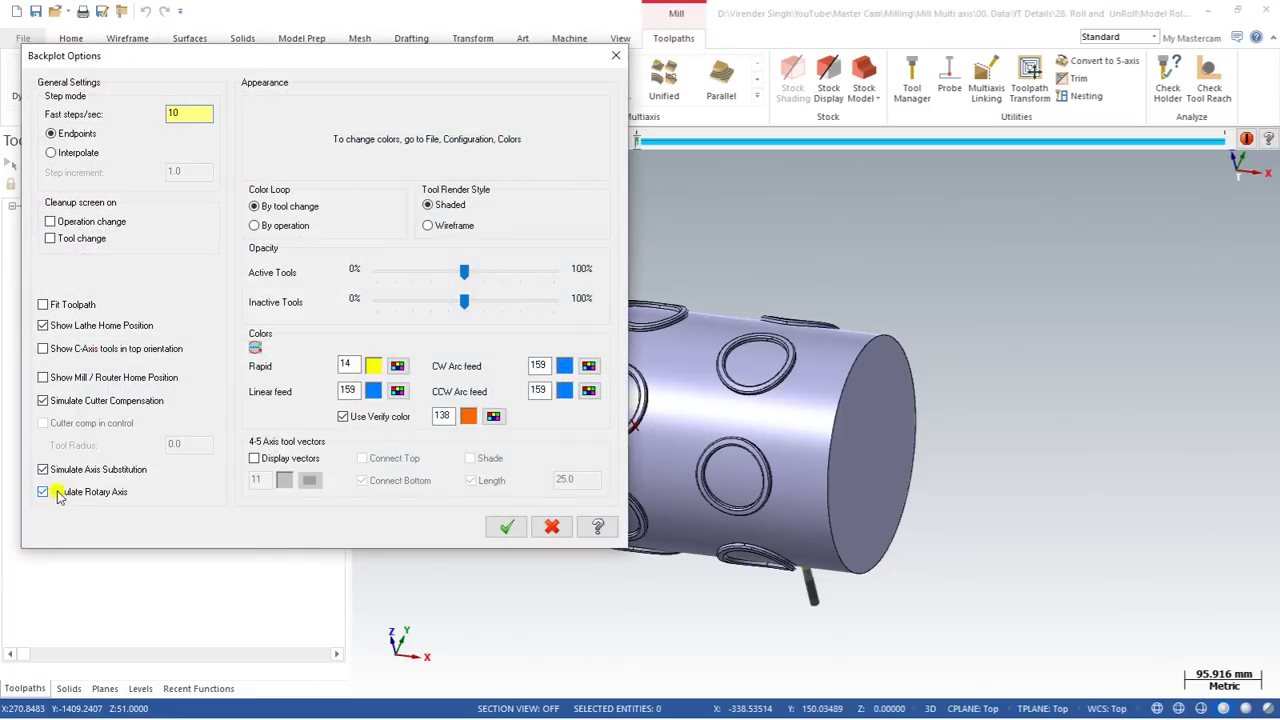
pyautogui.click(506, 526)
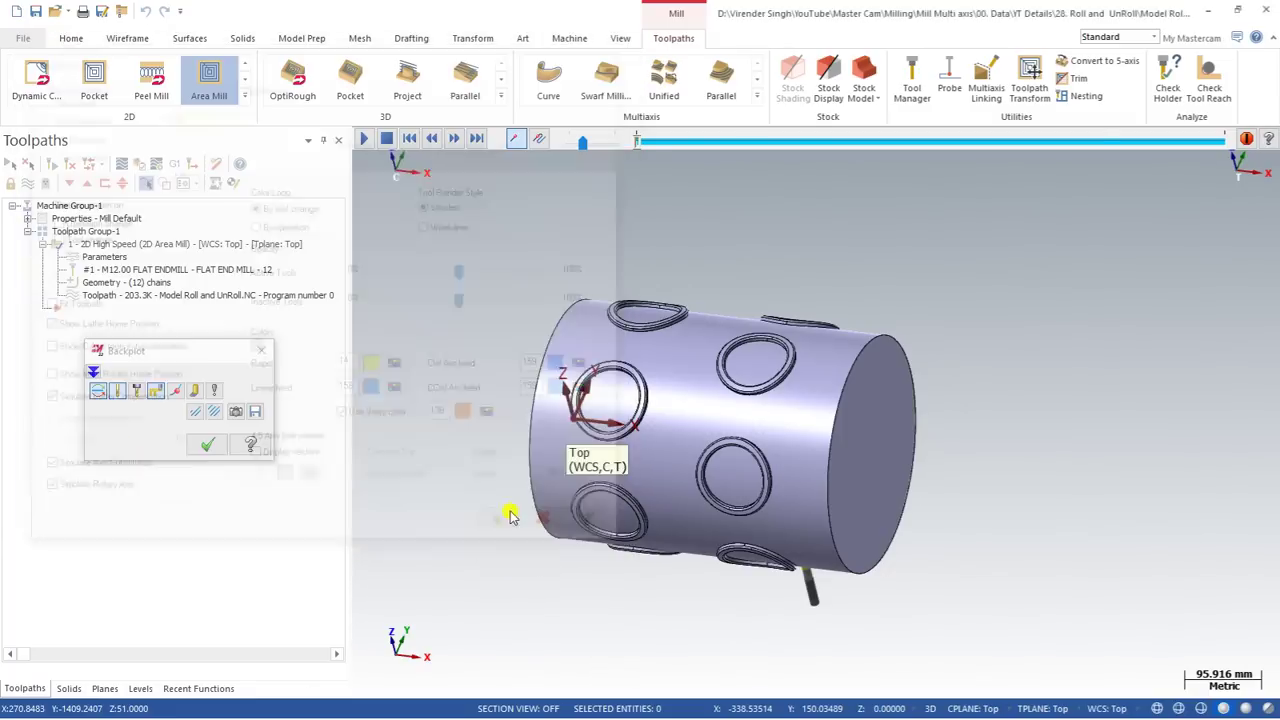
# Watch the backplot of the Area Mill toolpath with simulated cylinder rotation, and close it
pyautogui.scroll(2, 775, 345)
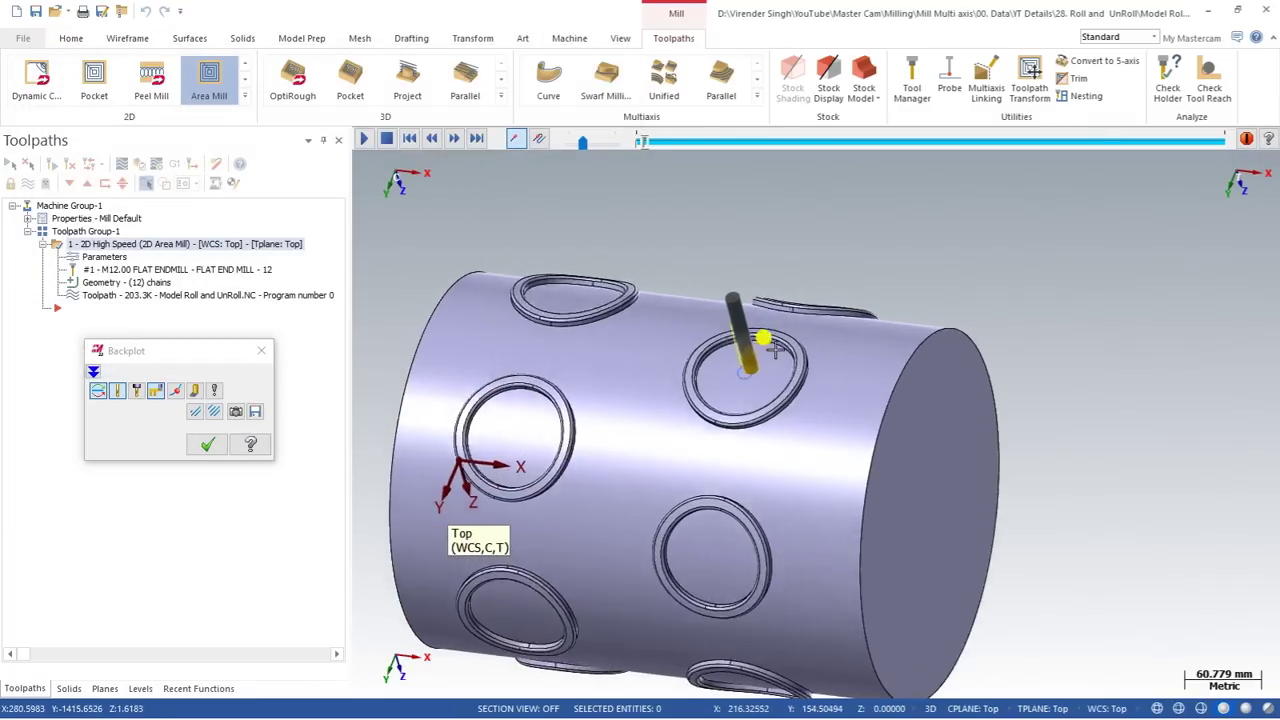
pyautogui.scroll(2, 775, 345)
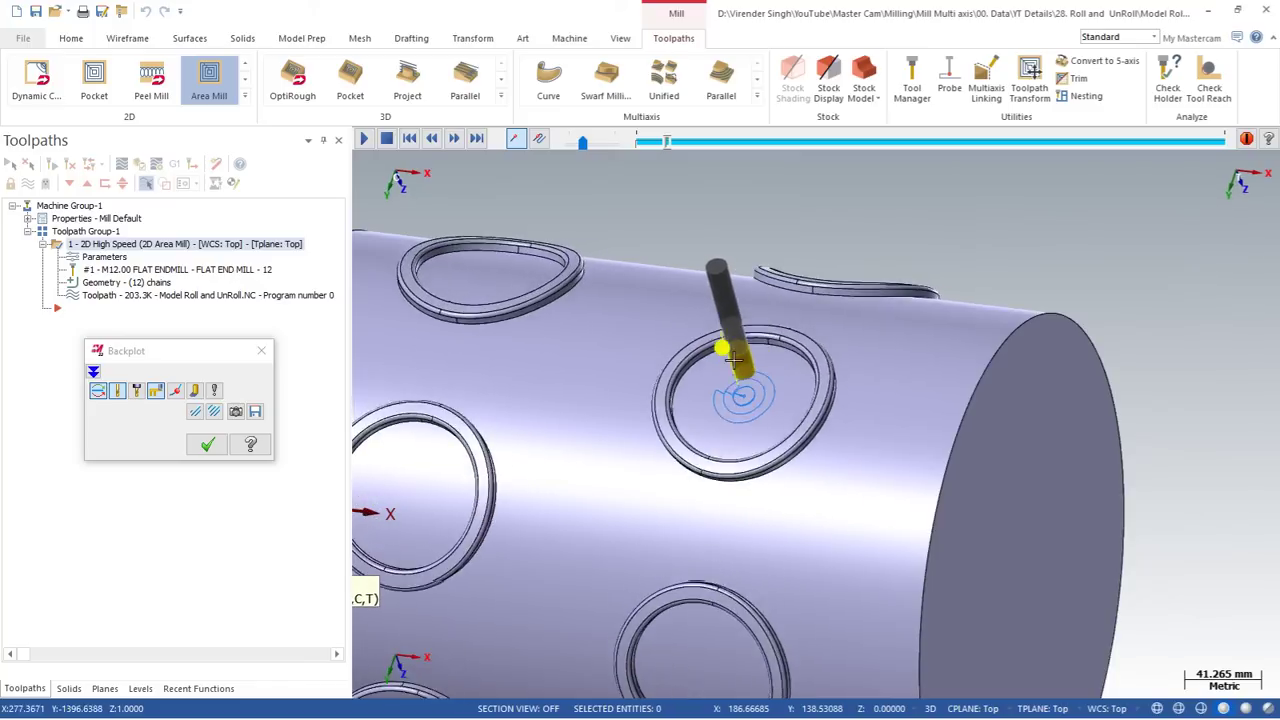
pyautogui.scroll(-2, 760, 358)
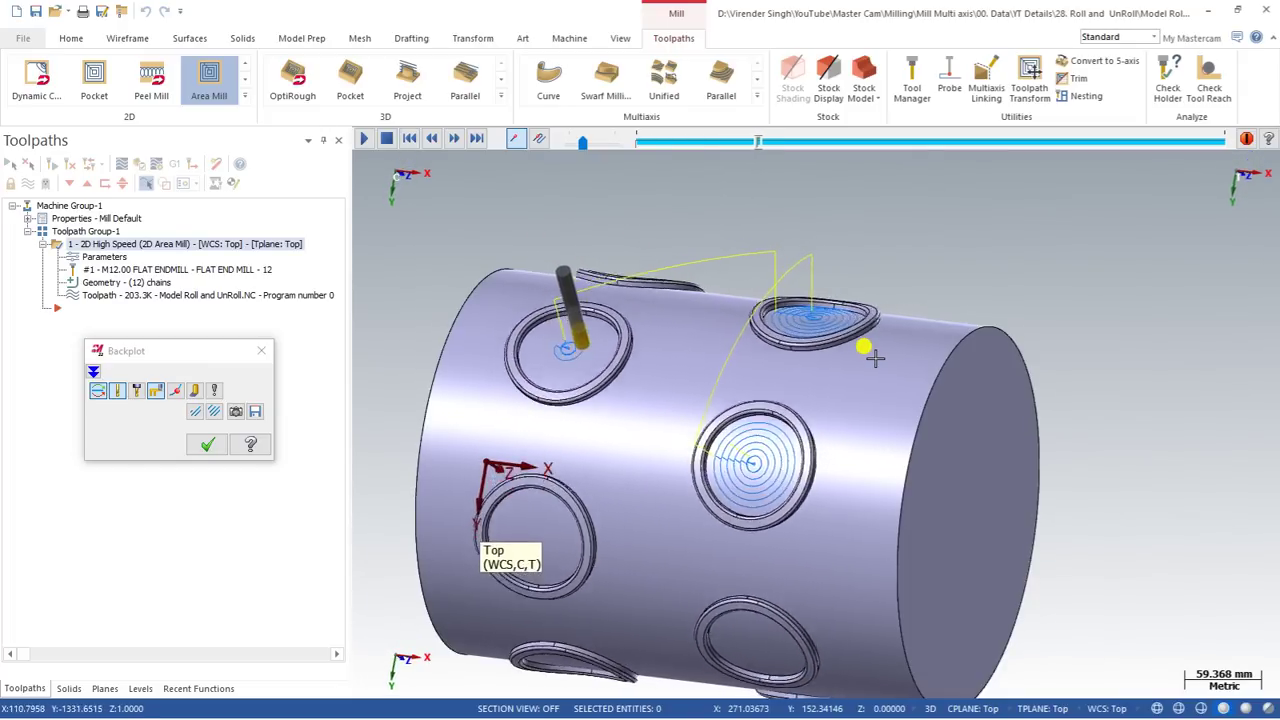
pyautogui.press('Escape')
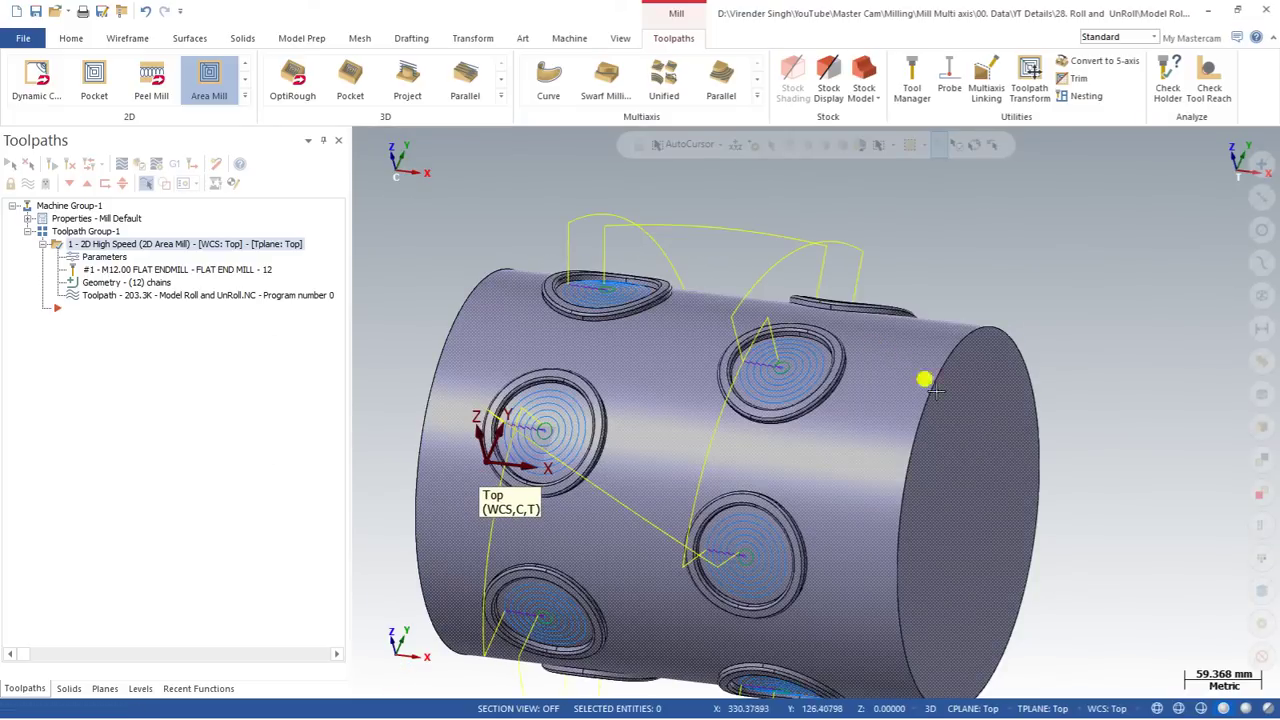
# Review the Area Mill toolpath's axis substitution direction and rotary diameter, accept the settings, and inspect the toolpath on the cylinder
pyautogui.scroll(-2, 935, 390)
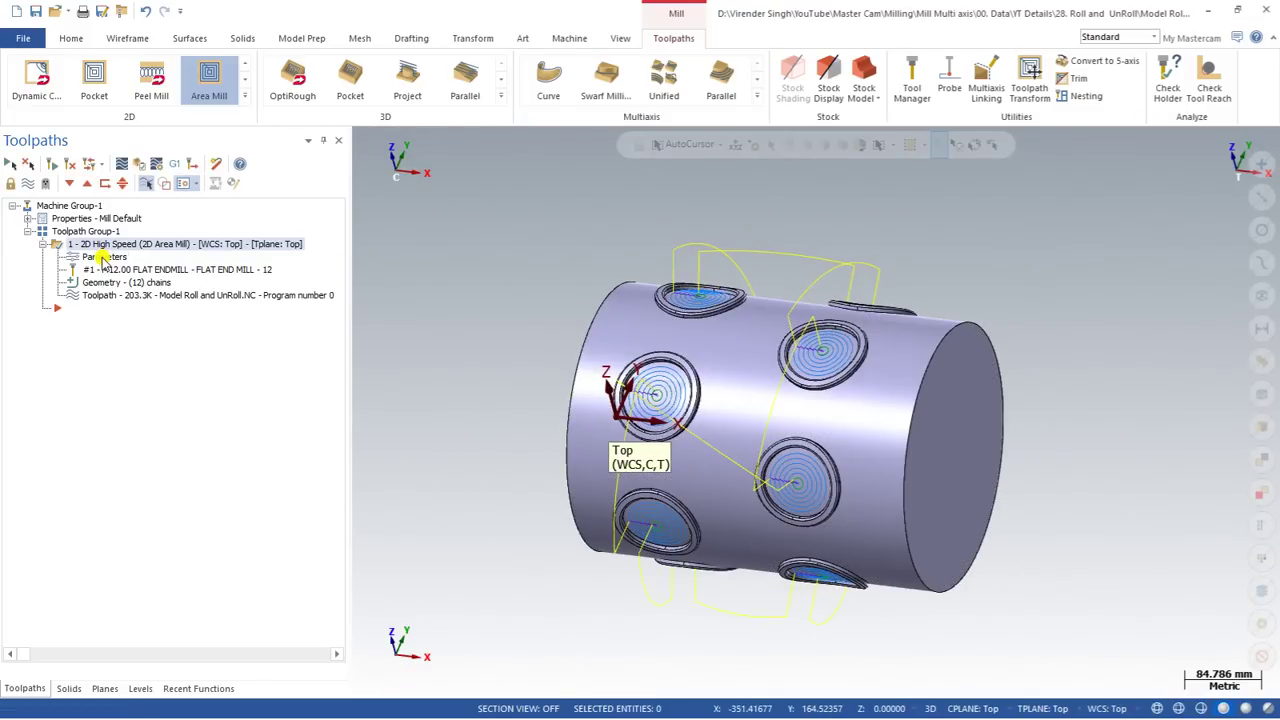
pyautogui.click(100, 258)
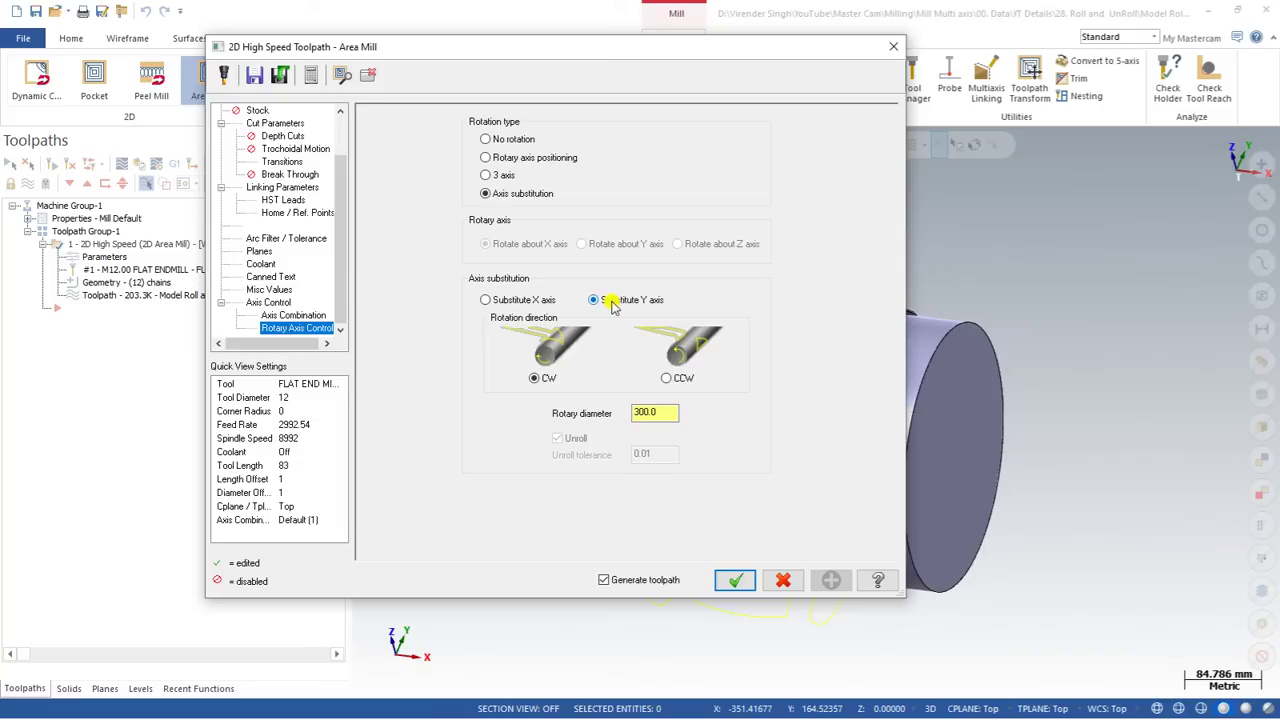
pyautogui.moveTo(680, 412); pyautogui.dragTo(634, 407)
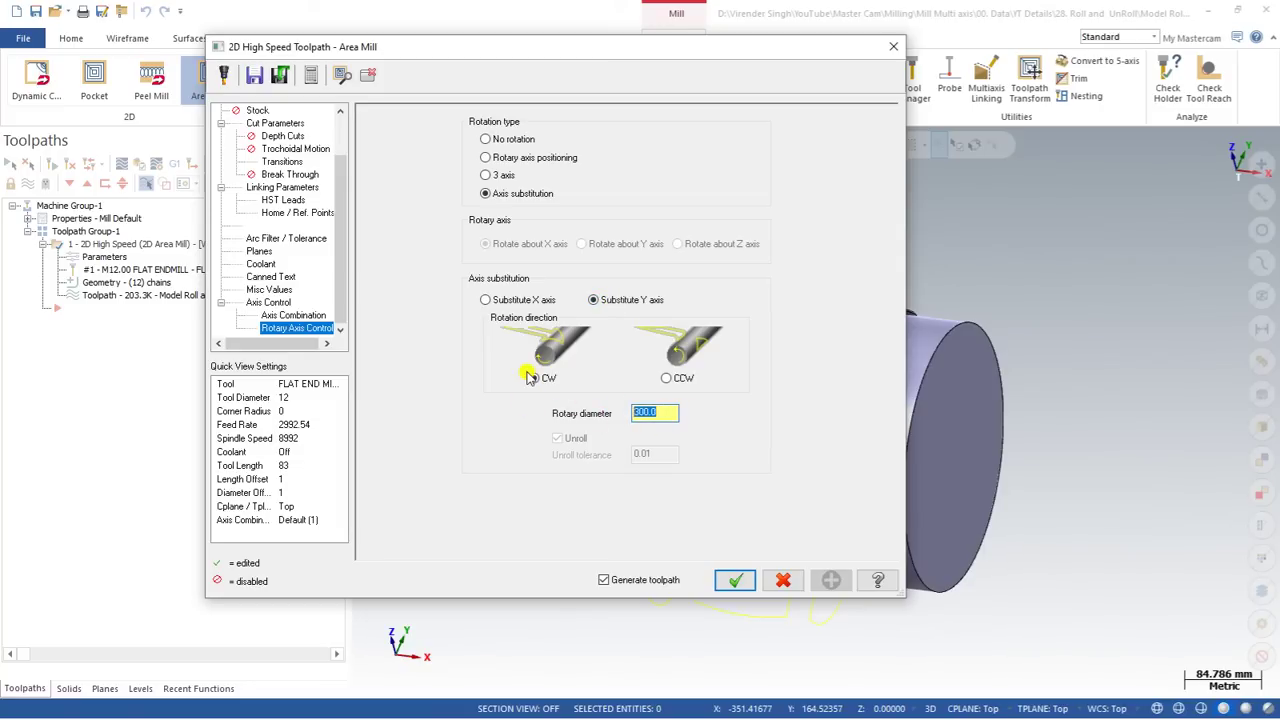
pyautogui.click(735, 579)
pyautogui.rightClick(584, 298)
pyautogui.click(582, 352)
pyautogui.scroll(6, 775, 205)
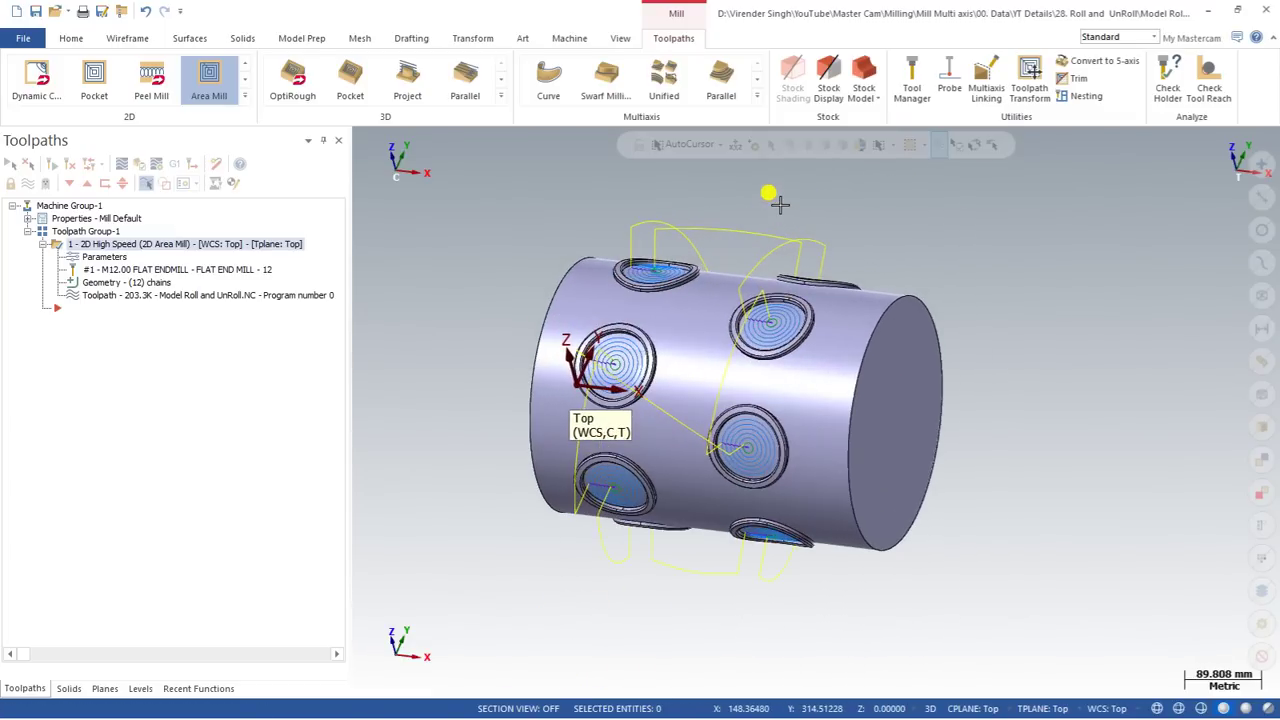